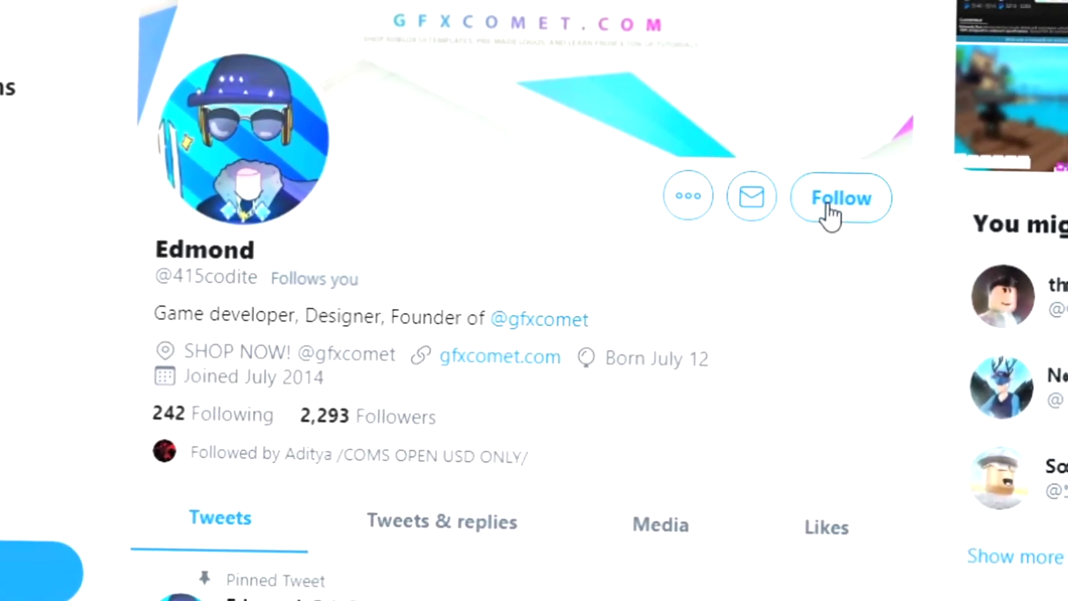
Step: Follow the designer's and the shop's Twitter profiles, turning on notifications for each
{"action": "left_click", "coordinate": [829, 212]}
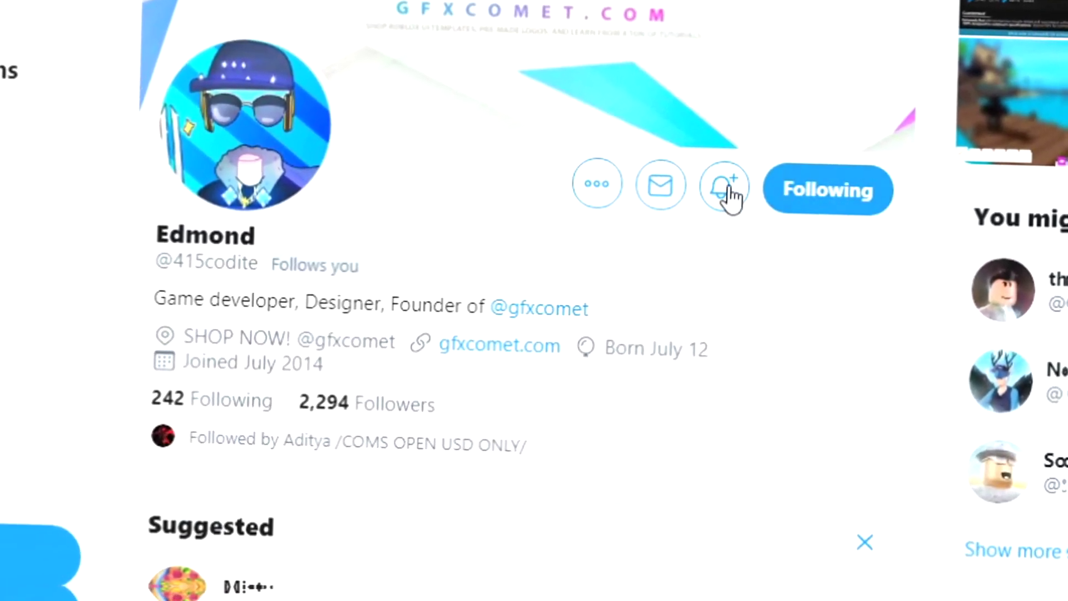
{"action": "left_click", "coordinate": [723, 189]}
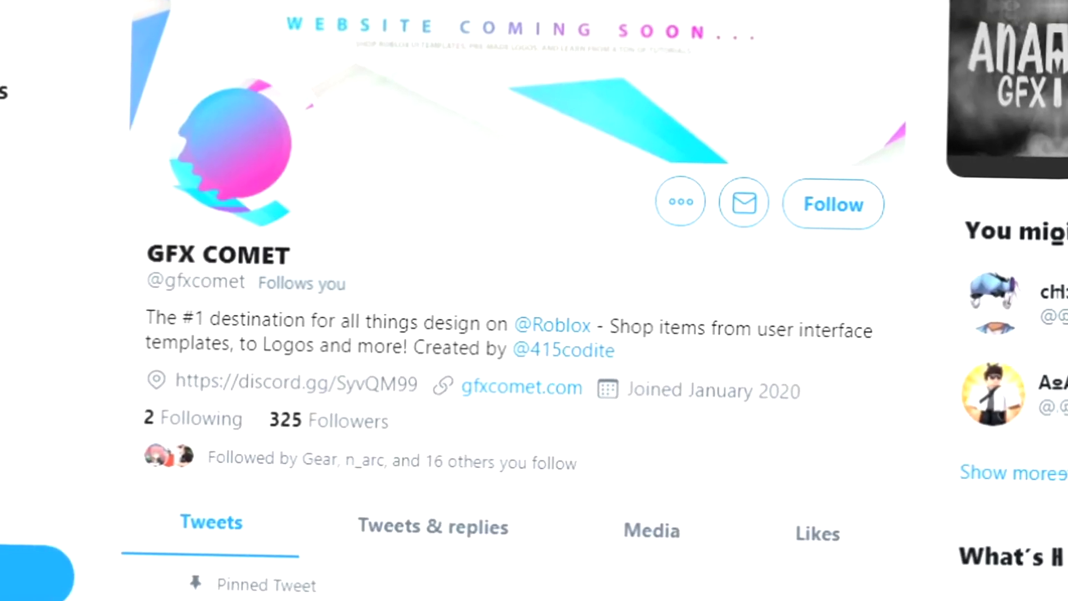
{"action": "left_click", "coordinate": [846, 214]}
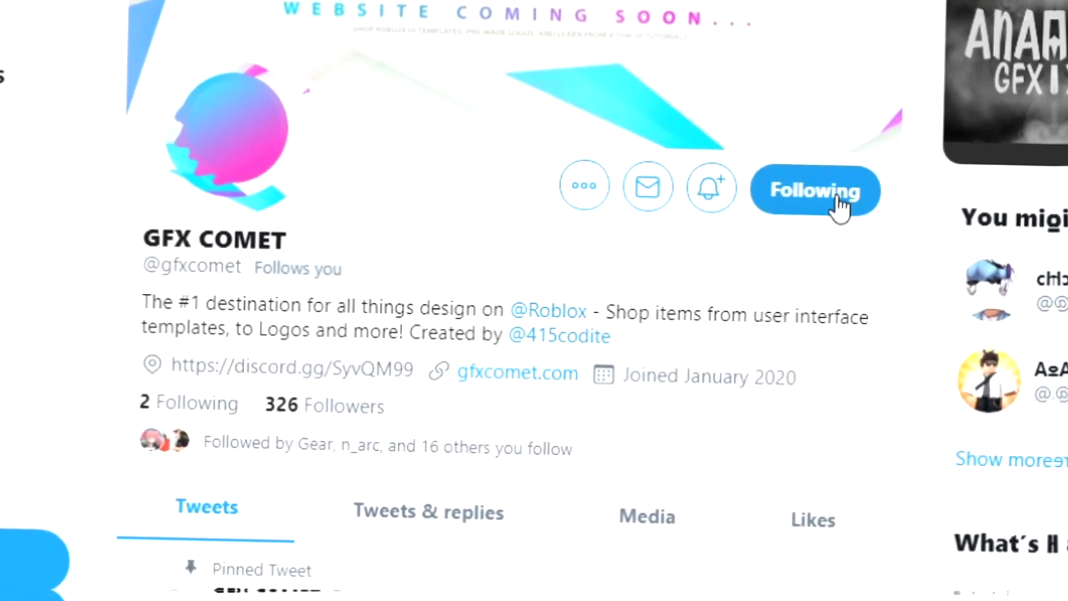
{"action": "left_click", "coordinate": [711, 192]}
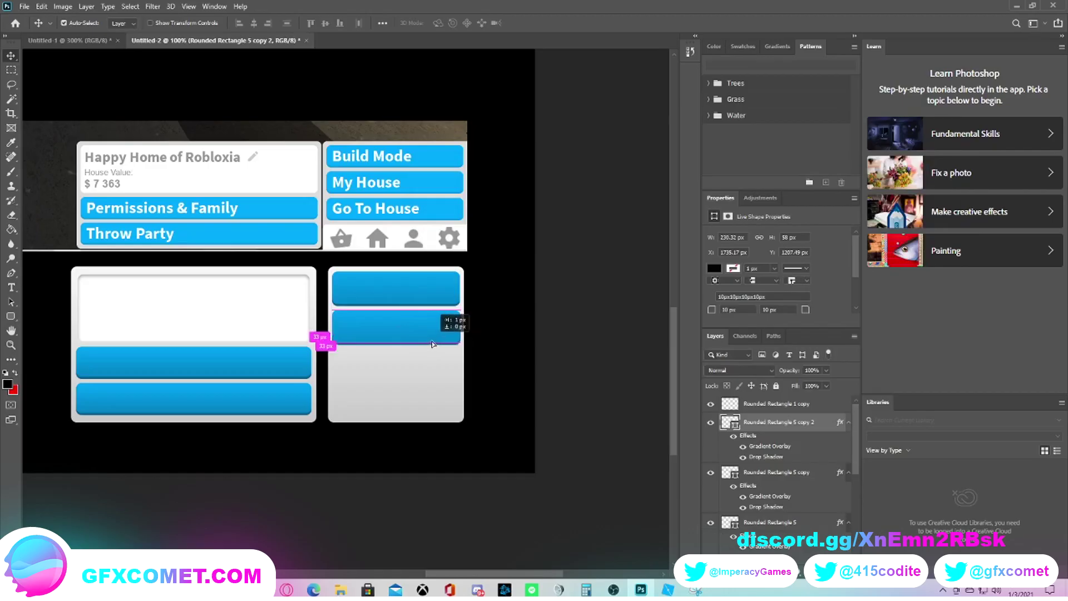
{"action": "left_click_drag", "start_coordinate": [436, 345], "coordinate": [435, 371]}
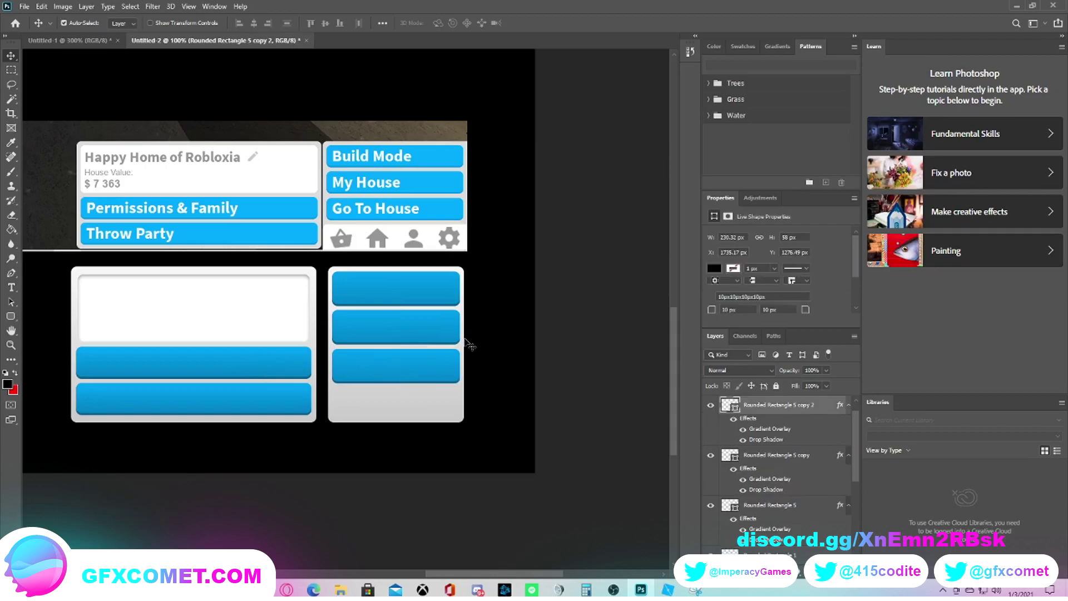
Step: Select the top blue button in the right panel and shift it slightly left
{"action": "left_click", "coordinate": [394, 324]}
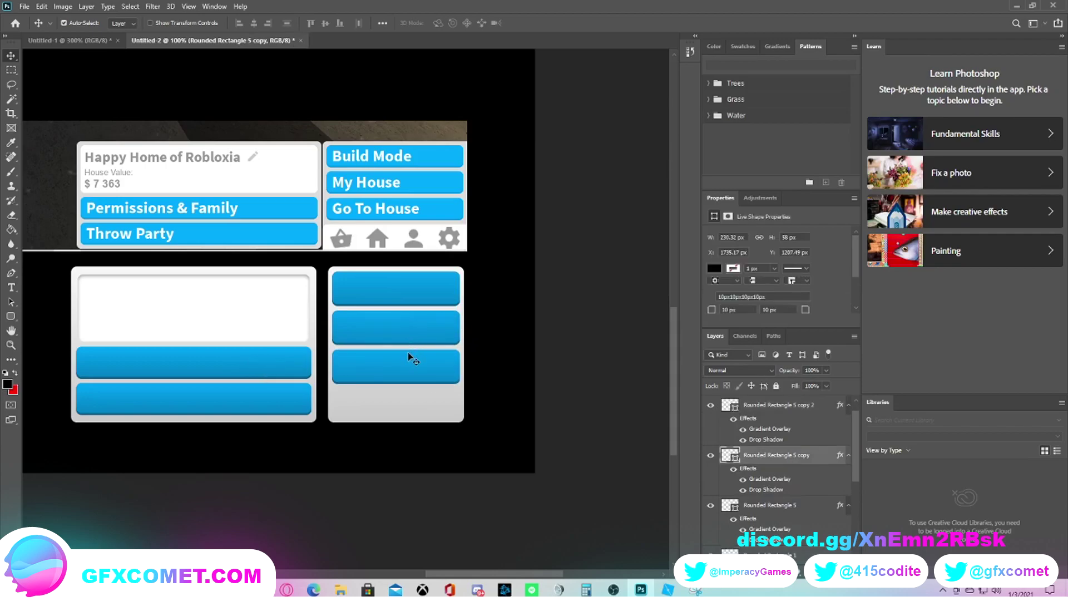
{"action": "left_click", "coordinate": [423, 305]}
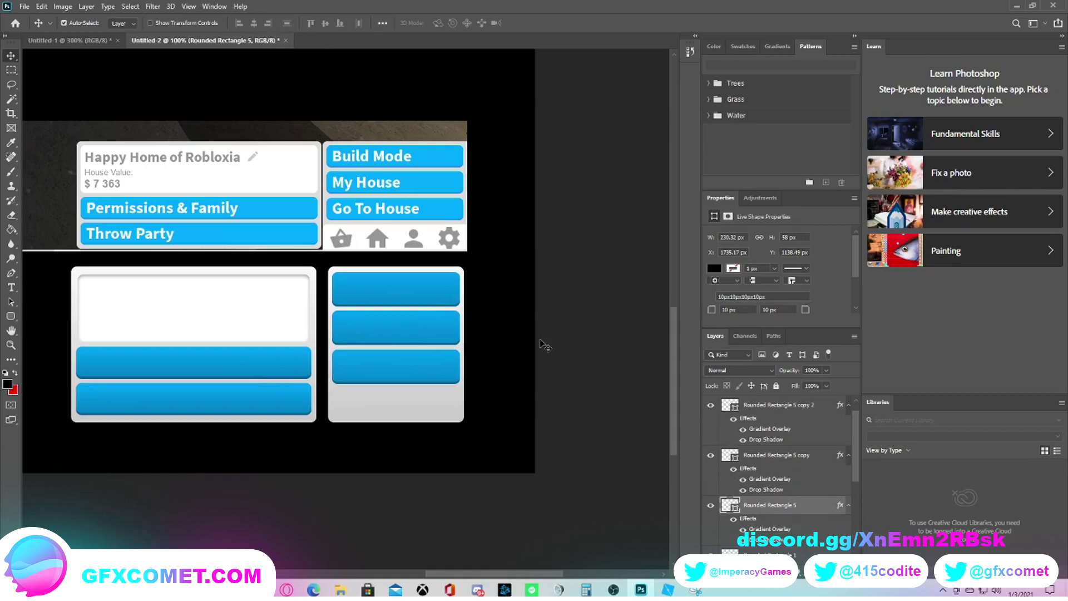
{"action": "mouse_move", "coordinate": [341, 287]}
{"action": "left_mouse_down"}
{"action": "mouse_move", "coordinate": [278, 289]}
{"action": "mouse_move", "coordinate": [344, 285]}
{"action": "left_mouse_up"}
Step: Park the two lower buttons at the canvas's lower left and slide the top button over the white box
{"action": "left_click", "coordinate": [358, 328]}
{"action": "left_click", "coordinate": [377, 360], "text": "shift"}
{"action": "left_click_drag", "start_coordinate": [376, 359], "coordinate": [78, 457]}
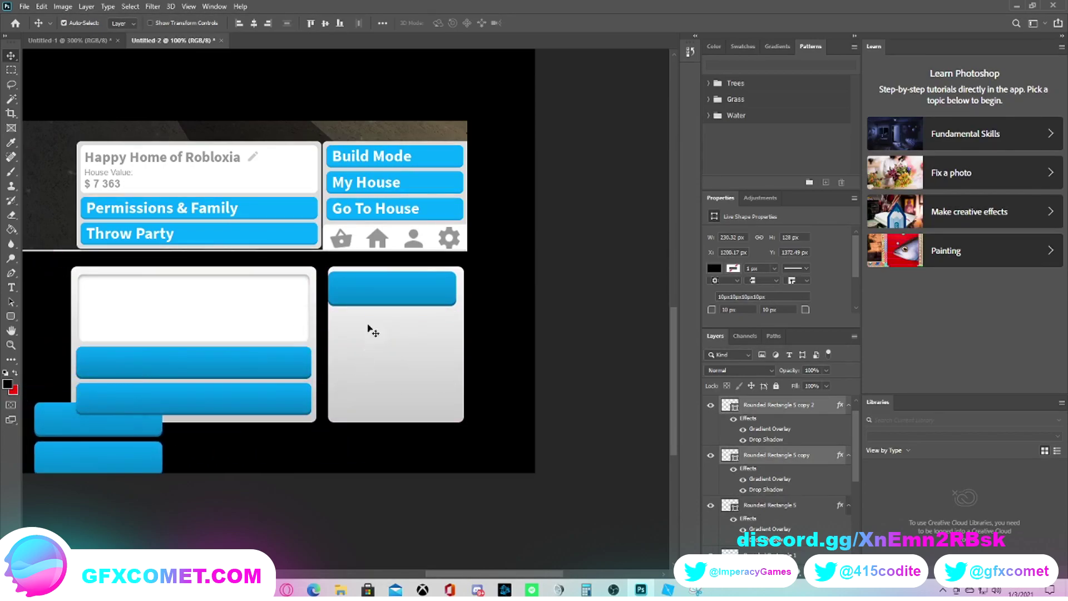
{"action": "left_click_drag", "start_coordinate": [385, 300], "coordinate": [278, 299]}
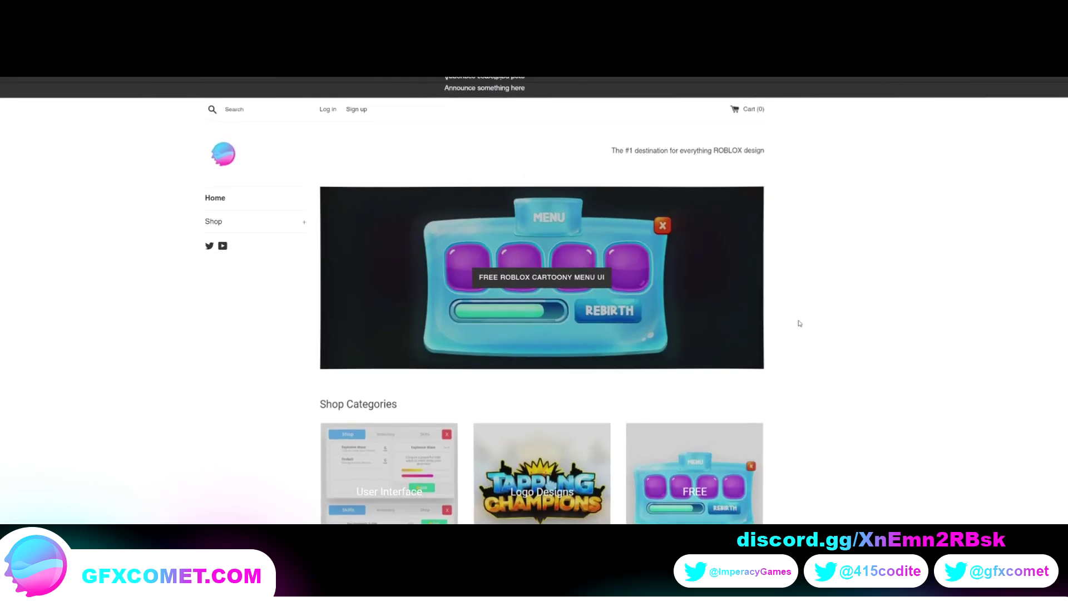
Step: Browse to the GFX Comet shop's User Interface category
{"action": "scroll", "coordinate": [360, 231], "scroll_direction": "down", "scroll_amount": 4}
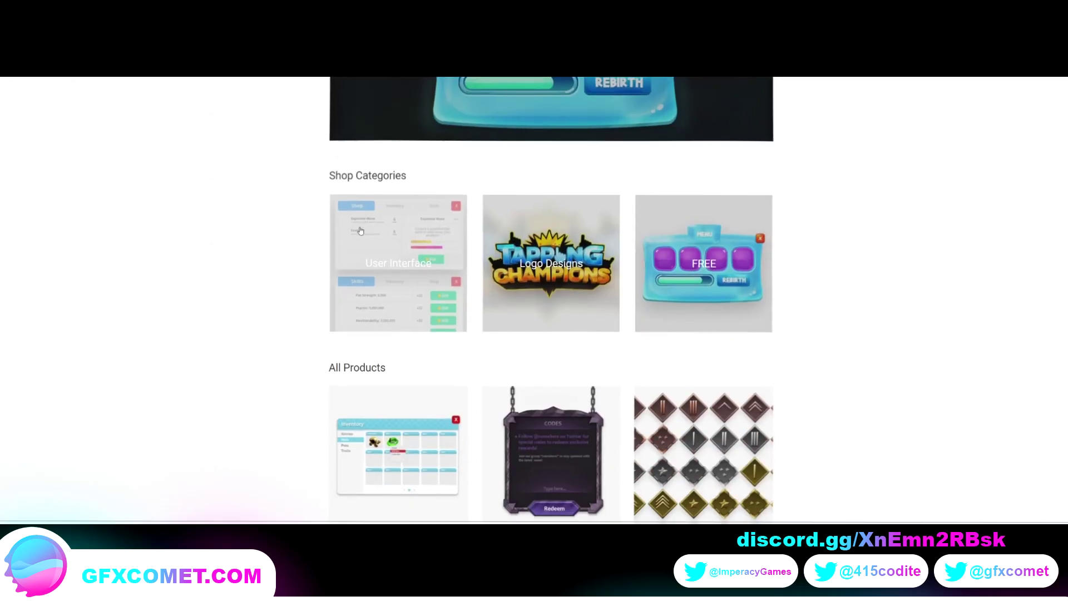
{"action": "scroll", "coordinate": [360, 231], "scroll_direction": "up", "scroll_amount": 4}
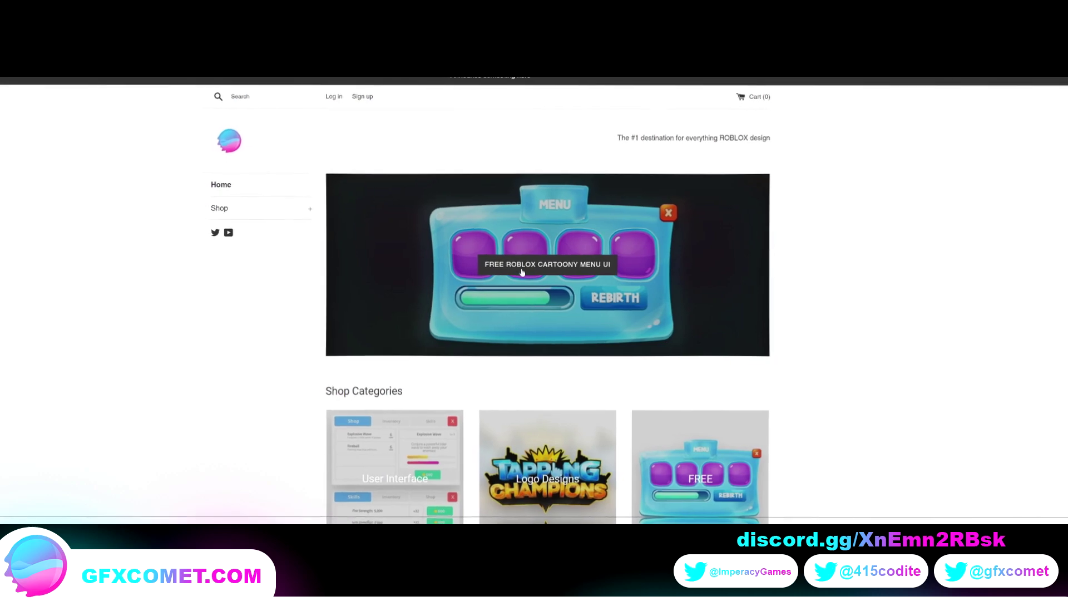
{"action": "left_click", "coordinate": [228, 208]}
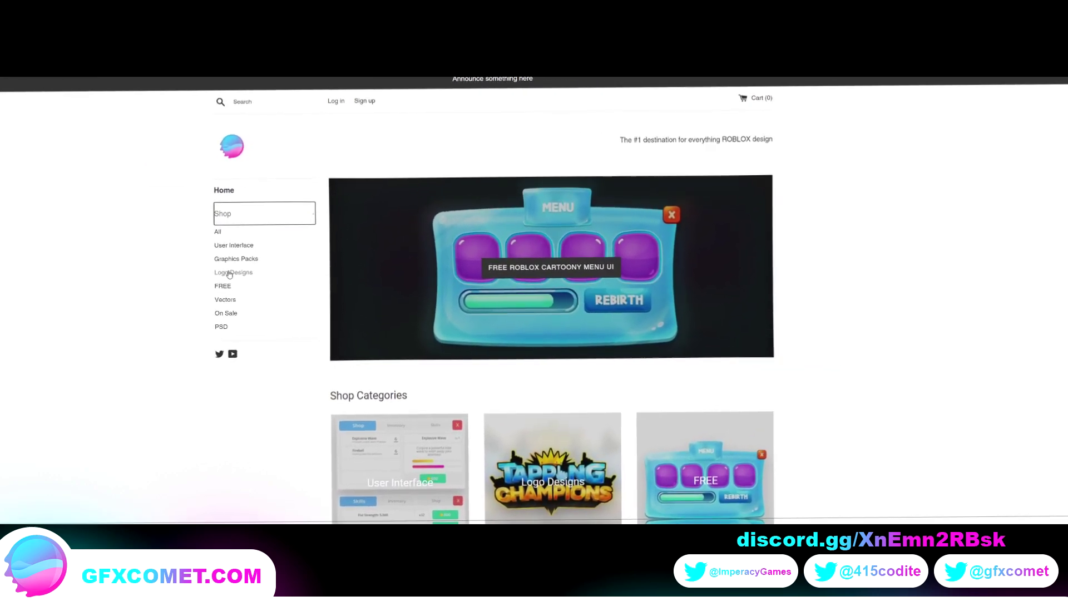
{"action": "left_click", "coordinate": [234, 245]}
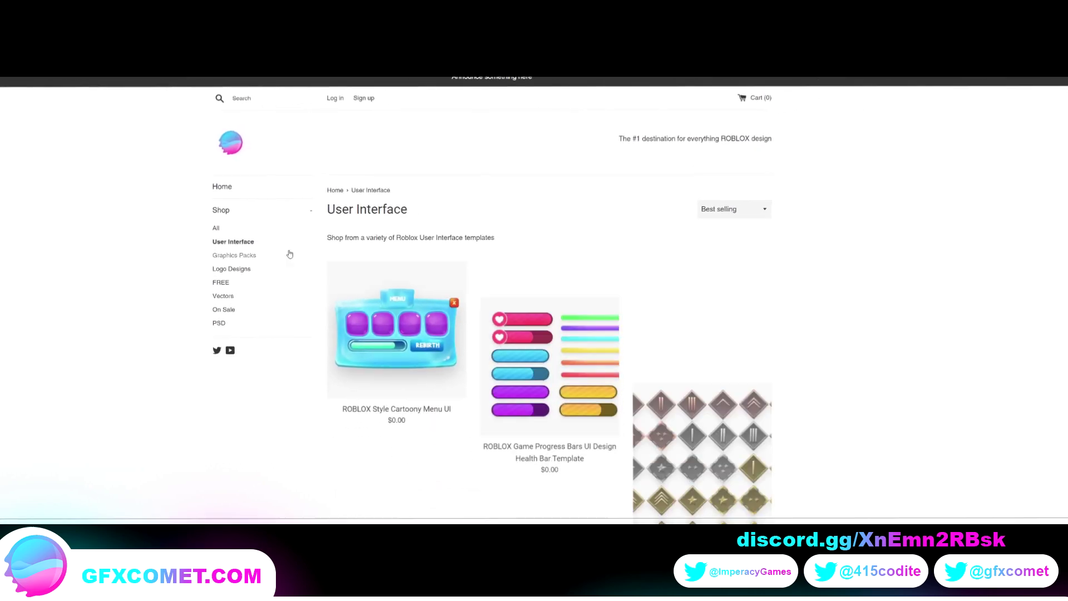
Step: Add the free ROBLOX Style Cartoony Menu UI to the cart, then nudge Photoshop's top button left
{"action": "scroll", "coordinate": [334, 253], "scroll_direction": "down", "scroll_amount": 4}
{"action": "scroll", "coordinate": [334, 254], "scroll_direction": "up", "scroll_amount": 2}
{"action": "left_click", "coordinate": [387, 250]}
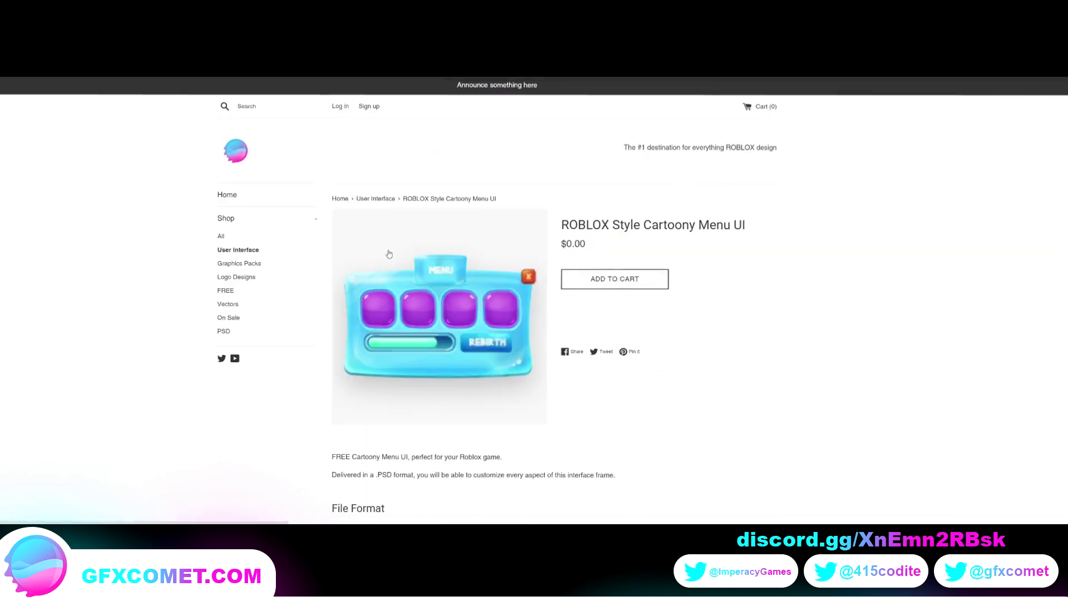
{"action": "left_click", "coordinate": [615, 279]}
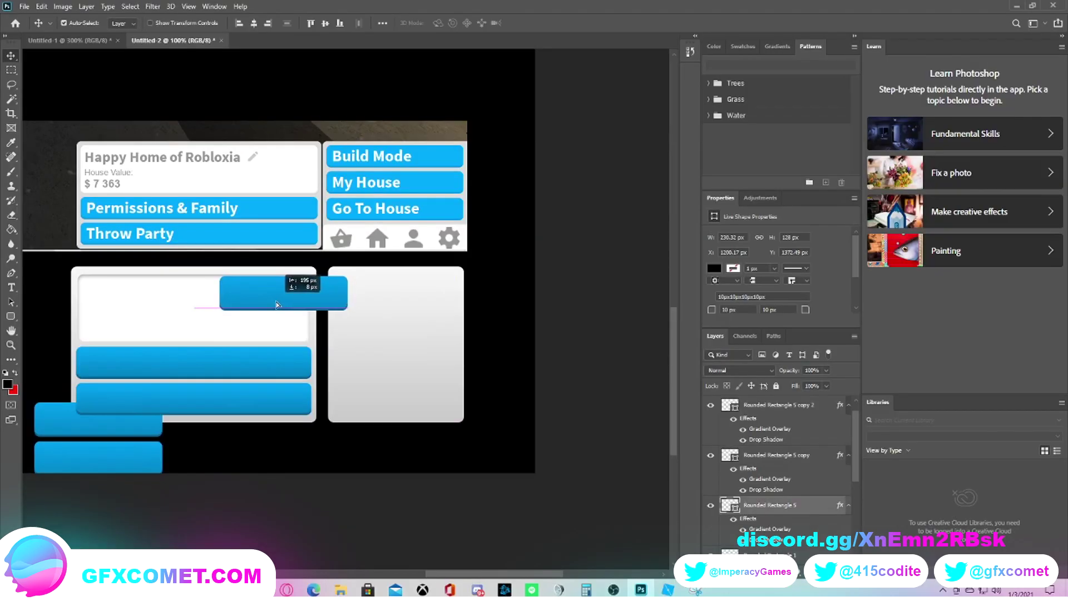
{"action": "left_click_drag", "start_coordinate": [274, 302], "coordinate": [273, 299]}
Step: Nudge the top blue button right with arrow keys until it sits in the right panel
{"action": "key", "text": "Right"}
{"action": "key", "text": "Right"}
{"action": "key", "text": "Right"}
{"action": "key", "text": "Right"}
{"action": "key", "text": "Right"}
{"action": "key", "text": "Right"}
{"action": "key", "text": "Right"}
{"action": "key", "text": "Right"}
{"action": "key", "text": "Right"}
{"action": "key", "text": "Right"}
{"action": "key", "text": "Right"}
{"action": "key", "text": "Right"}
{"action": "key", "text": "Right"}
{"action": "key", "text": "Right"}
{"action": "key", "text": "Right"}
{"action": "key", "text": "Right"}
{"action": "key", "text": "Right"}
{"action": "key", "text": "Right"}
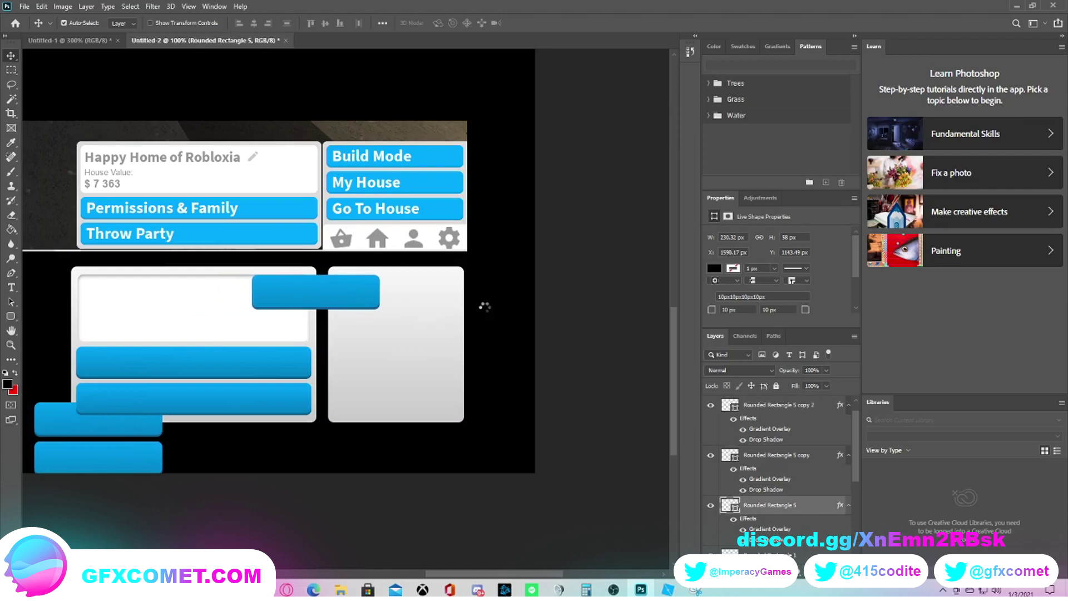
{"action": "key", "text": "Right"}
{"action": "key", "text": "Right"}
{"action": "key", "text": "Right"}
{"action": "key", "text": "Right"}
{"action": "key", "text": "Right"}
{"action": "key", "text": "Right"}
{"action": "key", "text": "Right"}
{"action": "key", "text": "Right"}
{"action": "key", "text": "Right"}
{"action": "key", "text": "Right"}
{"action": "key", "text": "Right"}
{"action": "key", "text": "Right"}
{"action": "key", "text": "Right"}
{"action": "key", "text": "Right"}
{"action": "key", "text": "Right"}
{"action": "key", "text": "Right"}
{"action": "key", "text": "Right"}
{"action": "key", "text": "Right"}
{"action": "key", "text": "Right"}
{"action": "key", "text": "Right"}
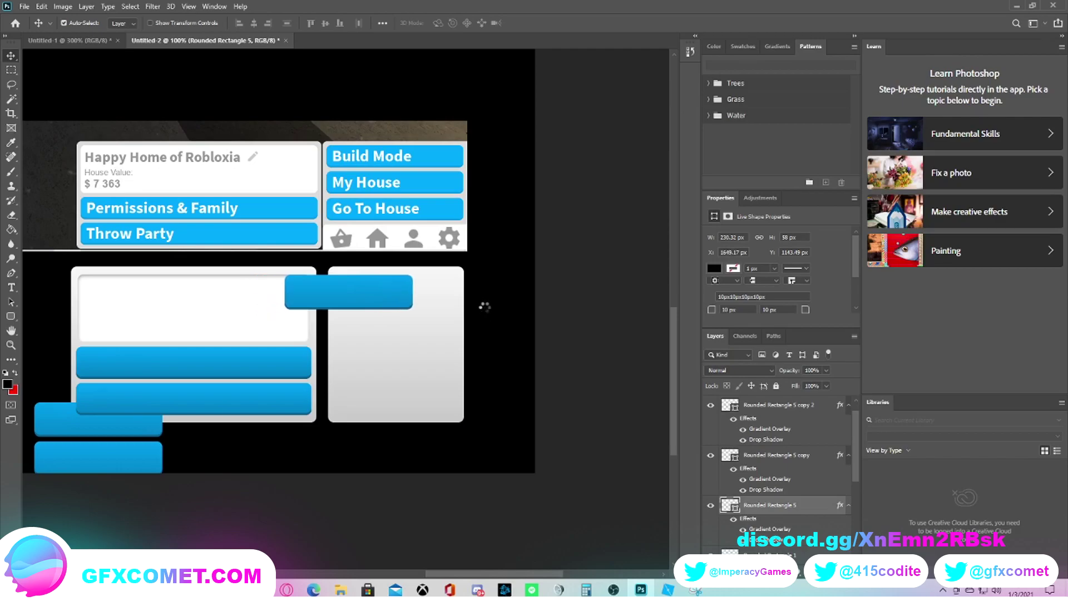
{"action": "key", "text": "Right"}
{"action": "key", "text": "Right"}
{"action": "key", "text": "Right"}
{"action": "key", "text": "Right"}
{"action": "key", "text": "Right"}
{"action": "key", "text": "Right"}
{"action": "key", "text": "Right"}
{"action": "key", "text": "Right"}
{"action": "key", "text": "Right"}
{"action": "key", "text": "Right"}
{"action": "key", "text": "Right"}
{"action": "key", "text": "Right"}
{"action": "key", "text": "Right"}
{"action": "key", "text": "Right"}
{"action": "key", "text": "Right"}
{"action": "key", "text": "Right"}
{"action": "key", "text": "Right"}
{"action": "key", "text": "Right"}
{"action": "key", "text": "Right"}
{"action": "key", "text": "Right"}
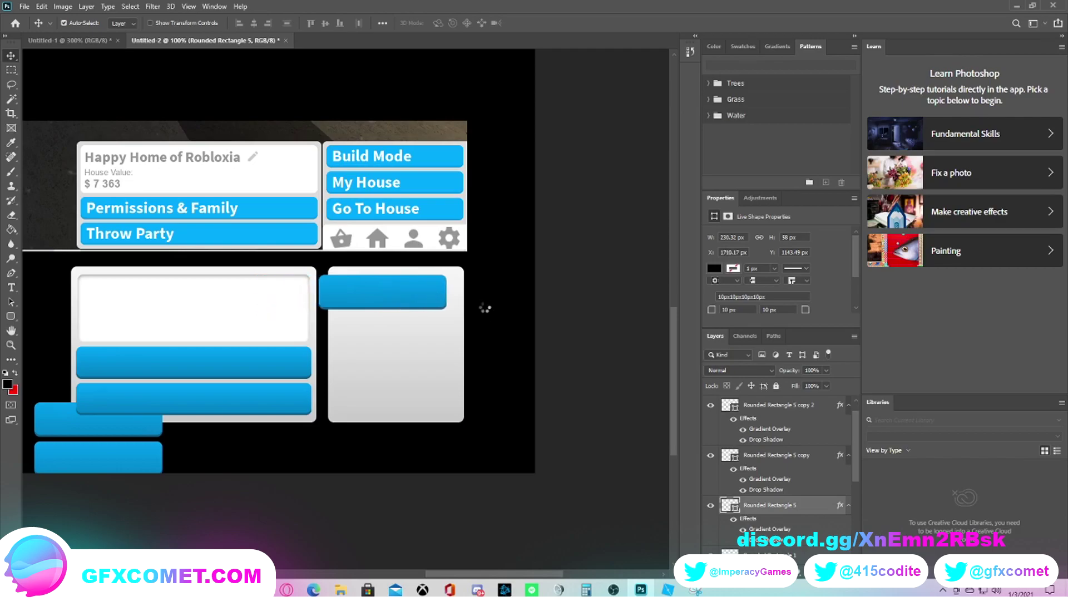
{"action": "key", "text": "Right"}
{"action": "key", "text": "Right"}
{"action": "key", "text": "Right"}
{"action": "key", "text": "Right"}
{"action": "key", "text": "Right"}
{"action": "key", "text": "Right"}
{"action": "key", "text": "Right"}
{"action": "key", "text": "Right"}
{"action": "key", "text": "Right"}
{"action": "key", "text": "Right"}
{"action": "key", "text": "Right"}
{"action": "key", "text": "Right"}
{"action": "key", "text": "Right"}
{"action": "key", "text": "Down"}
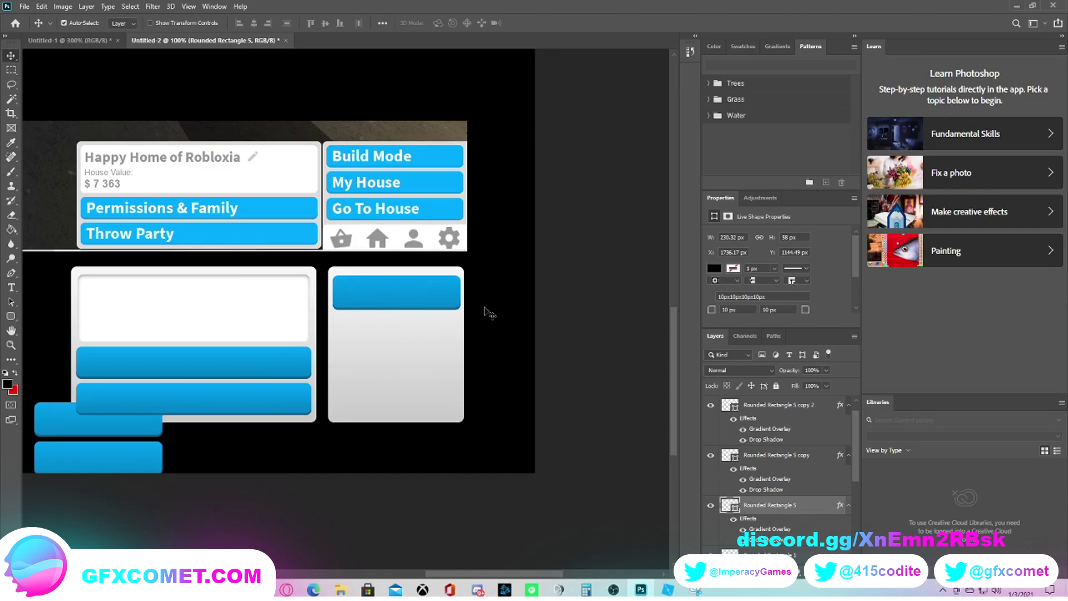
{"action": "key", "text": "Up"}
{"action": "key", "text": "shift+Left"}
{"action": "key", "text": "shift+Left"}
{"action": "key", "text": "shift+Left"}
{"action": "key", "text": "shift+Left"}
{"action": "key", "text": "shift+Left"}
{"action": "key", "text": "shift+Left"}
{"action": "key", "text": "shift+Left"}
{"action": "key", "text": "shift+Left"}
{"action": "key", "text": "shift+Left"}
{"action": "key", "text": "shift+Left"}
{"action": "key", "text": "shift+Left"}
{"action": "key", "text": "shift+Left"}
{"action": "key", "text": "shift+Left"}
{"action": "key", "text": "shift+Left"}
{"action": "key", "text": "shift+Left"}
{"action": "key", "text": "shift+Left"}
{"action": "key", "text": "shift+Left"}
{"action": "key", "text": "shift+Left"}
{"action": "key", "text": "shift+Left"}
{"action": "key", "text": "shift+Left"}
{"action": "key", "text": "Right"}
{"action": "key", "text": "Right"}
{"action": "key", "text": "Right"}
{"action": "key", "text": "Right"}
{"action": "key", "text": "Right"}
{"action": "key", "text": "Right"}
{"action": "key", "text": "Right"}
{"action": "key", "text": "Right"}
{"action": "key", "text": "Right"}
{"action": "key", "text": "Right"}
{"action": "key", "text": "Right"}
{"action": "key", "text": "Right"}
{"action": "key", "text": "Right"}
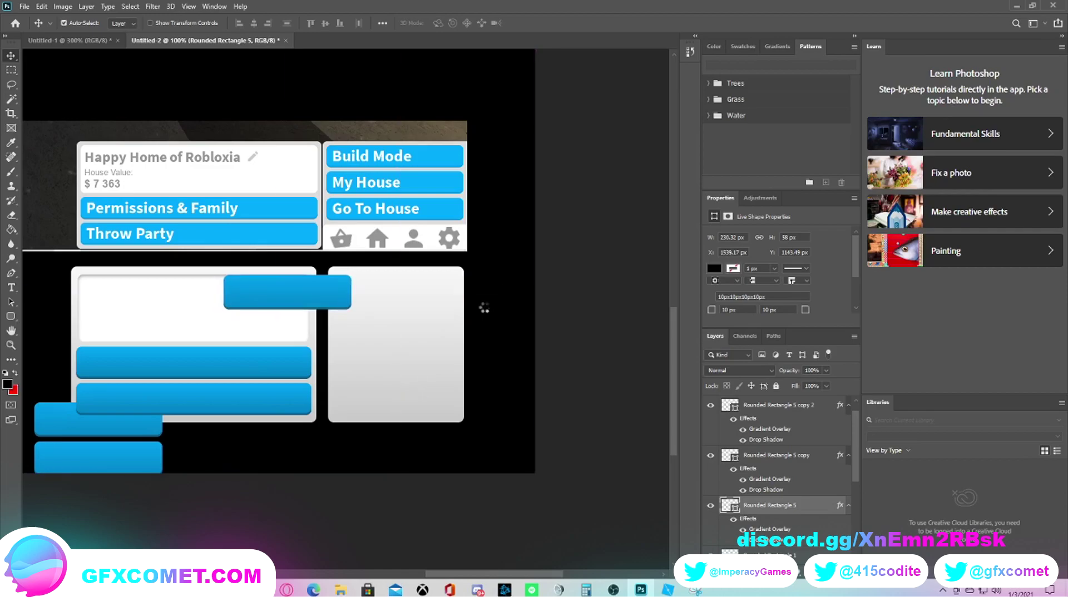
{"action": "key", "text": "Right"}
{"action": "key", "text": "Right"}
{"action": "key", "text": "Right"}
{"action": "key", "text": "Right"}
{"action": "key", "text": "Right"}
{"action": "key", "text": "Right"}
{"action": "key", "text": "Right"}
{"action": "key", "text": "Right"}
{"action": "key", "text": "Right"}
{"action": "key", "text": "Right"}
{"action": "key", "text": "Right"}
{"action": "key", "text": "Right"}
{"action": "key", "text": "Right"}
{"action": "key", "text": "Right"}
{"action": "key", "text": "Right"}
{"action": "key", "text": "Right"}
{"action": "key", "text": "Right"}
{"action": "key", "text": "Right"}
{"action": "key", "text": "Right"}
{"action": "key", "text": "Right"}
{"action": "key", "text": "Right"}
{"action": "key", "text": "Right"}
{"action": "key", "text": "Right"}
{"action": "key", "text": "Right"}
{"action": "key", "text": "Right"}
{"action": "key", "text": "Right"}
{"action": "key", "text": "Right"}
{"action": "key", "text": "Right"}
{"action": "key", "text": "Right"}
{"action": "key", "text": "Right"}
{"action": "key", "text": "Right"}
{"action": "key", "text": "Right"}
{"action": "key", "text": "Right"}
{"action": "key", "text": "Right"}
{"action": "key", "text": "Right"}
{"action": "key", "text": "Right"}
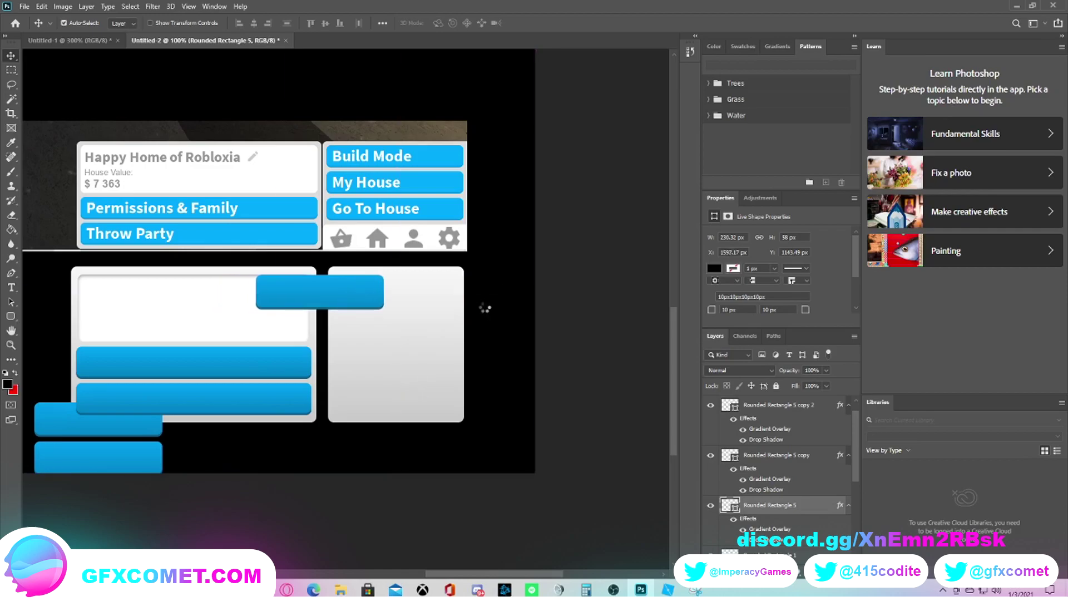
{"action": "key", "text": "Right"}
{"action": "key", "text": "Right"}
{"action": "key", "text": "Right"}
{"action": "key", "text": "Right"}
{"action": "key", "text": "Right"}
{"action": "key", "text": "Right"}
{"action": "key", "text": "Right"}
{"action": "key", "text": "Right"}
{"action": "key", "text": "Right"}
{"action": "key", "text": "Right"}
{"action": "key", "text": "Right"}
{"action": "key", "text": "Right"}
{"action": "key", "text": "Right"}
{"action": "key", "text": "Right"}
{"action": "key", "text": "Right"}
{"action": "key", "text": "Right"}
{"action": "key", "text": "Right"}
{"action": "key", "text": "Right"}
{"action": "key", "text": "Right"}
{"action": "key", "text": "Right"}
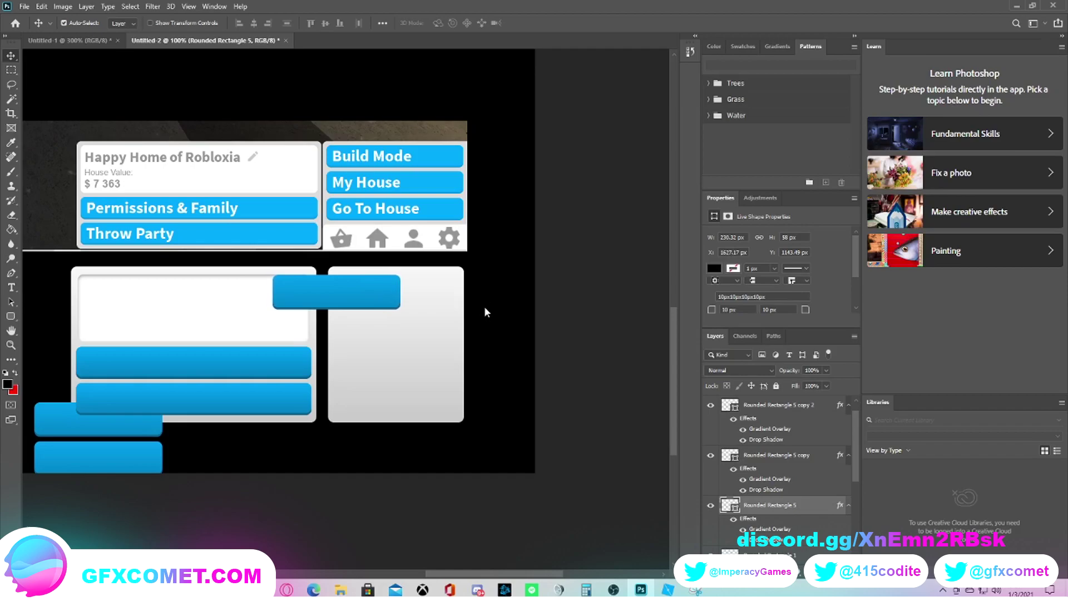
{"action": "key", "text": "Right"}
{"action": "key", "text": "Right"}
{"action": "key", "text": "Right"}
{"action": "key", "text": "Right"}
{"action": "key", "text": "Right"}
{"action": "key", "text": "Right"}
{"action": "key", "text": "Right"}
{"action": "key", "text": "Right"}
{"action": "key", "text": "Right"}
{"action": "key", "text": "Right"}
{"action": "key", "text": "Right"}
{"action": "key", "text": "Right"}
{"action": "key", "text": "Right"}
{"action": "key", "text": "Right"}
{"action": "key", "text": "Right"}
{"action": "key", "text": "Right"}
{"action": "key", "text": "Right"}
{"action": "key", "text": "Right"}
{"action": "key", "text": "Right"}
{"action": "key", "text": "Right"}
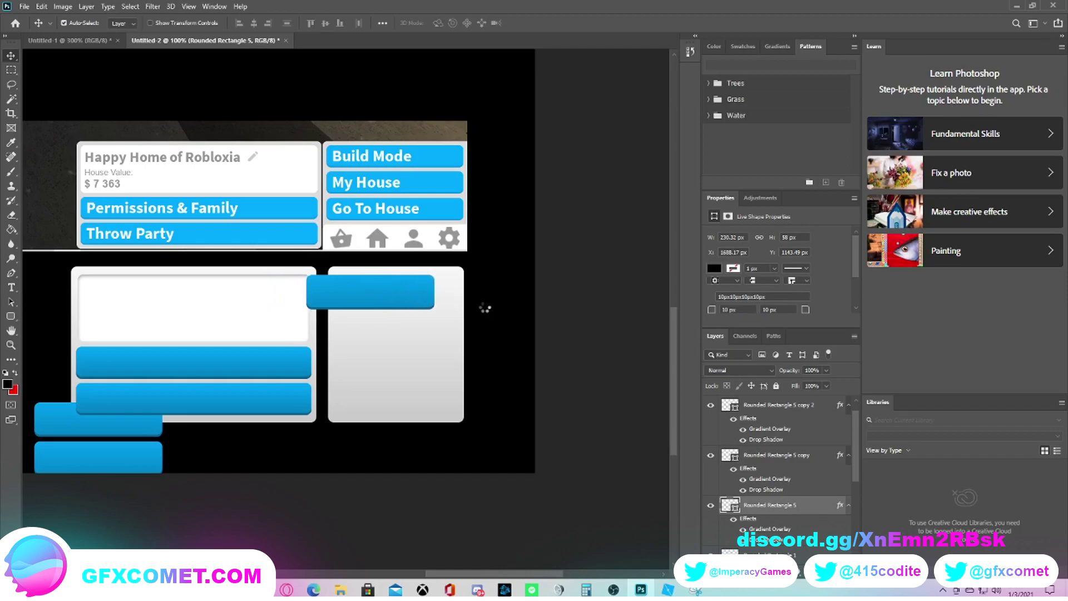
{"action": "key", "text": "Right"}
{"action": "key", "text": "Right"}
{"action": "key", "text": "Right"}
{"action": "key", "text": "Right"}
{"action": "key", "text": "Right"}
{"action": "key", "text": "Right"}
{"action": "key", "text": "Right"}
{"action": "key", "text": "Right"}
{"action": "key", "text": "Right"}
{"action": "key", "text": "Right"}
{"action": "key", "text": "Right"}
{"action": "key", "text": "Right"}
{"action": "key", "text": "Right"}
{"action": "key", "text": "Right"}
{"action": "key", "text": "Right"}
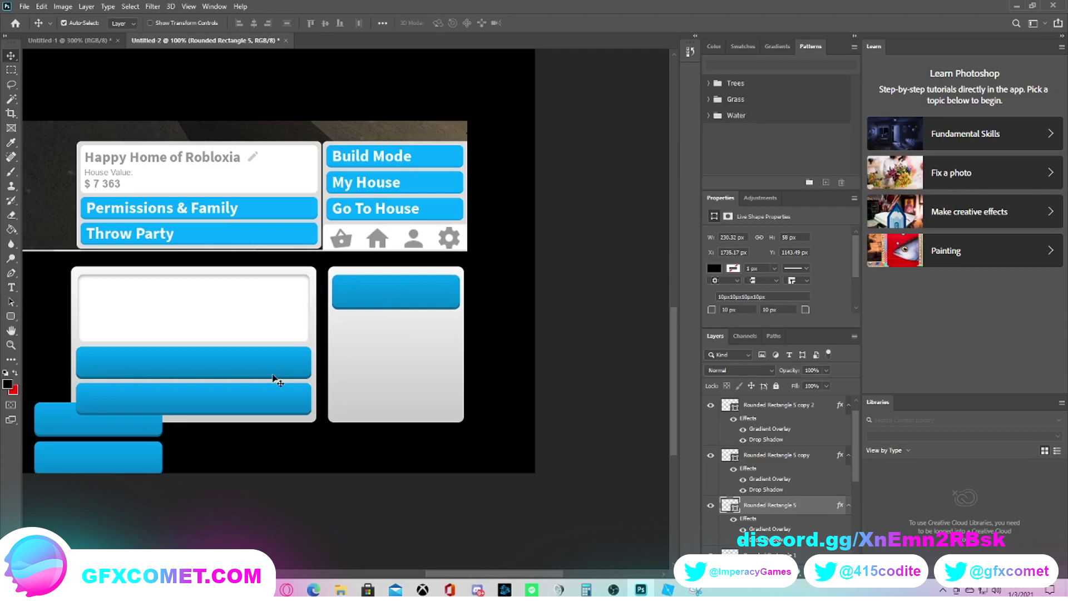
Step: Move the two parked buttons back beneath it in the right panel with even spacing
{"action": "left_click_drag", "start_coordinate": [123, 419], "coordinate": [421, 344]}
{"action": "key", "text": "Down"}
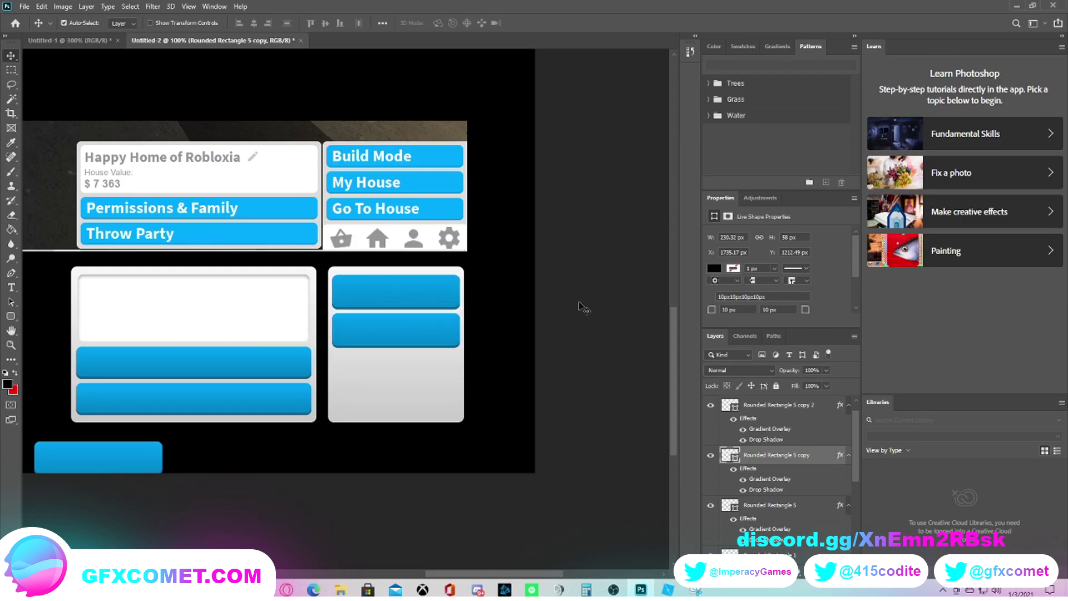
{"action": "left_click_drag", "start_coordinate": [124, 462], "coordinate": [420, 382]}
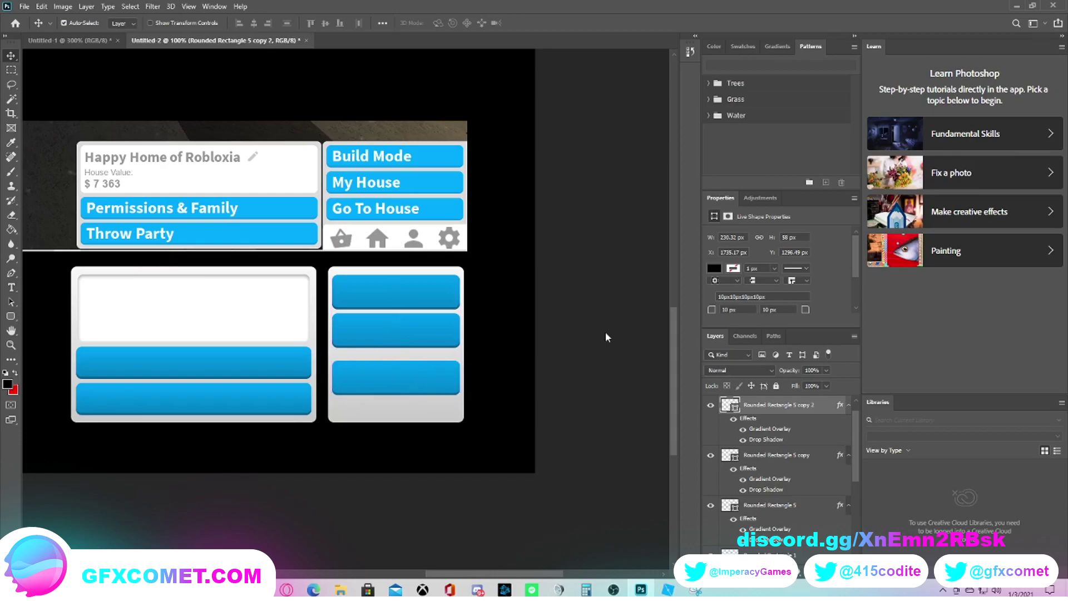
{"action": "key", "text": "Up"}
{"action": "key", "text": "Up"}
{"action": "key", "text": "Up"}
{"action": "key", "text": "Up"}
{"action": "key", "text": "Up"}
{"action": "key", "text": "Up"}
{"action": "key", "text": "Up"}
{"action": "key", "text": "Up"}
{"action": "key", "text": "Up"}
{"action": "key", "text": "Up"}
{"action": "key", "text": "Up"}
{"action": "key", "text": "Up"}
{"action": "key", "text": "Up"}
{"action": "key", "text": "Up"}
{"action": "key", "text": "Up"}
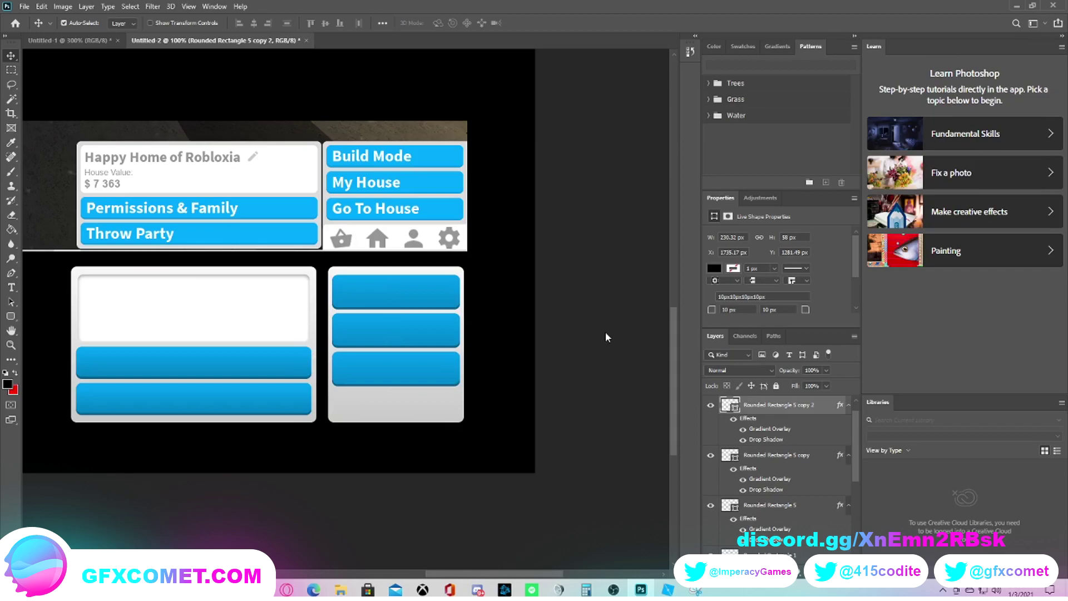
{"action": "key", "text": "Down"}
Step: Nudge the middle blue button down one pixel
{"action": "scroll", "coordinate": [324, 389], "scroll_direction": "down", "scroll_amount": 2}
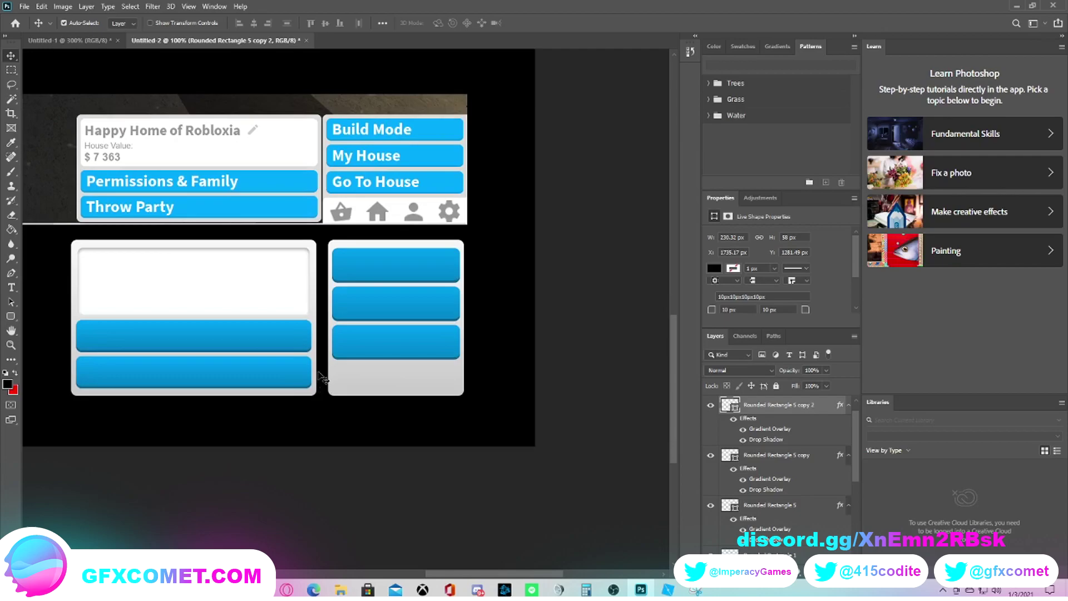
{"action": "left_click", "coordinate": [424, 282]}
{"action": "left_click", "coordinate": [436, 302]}
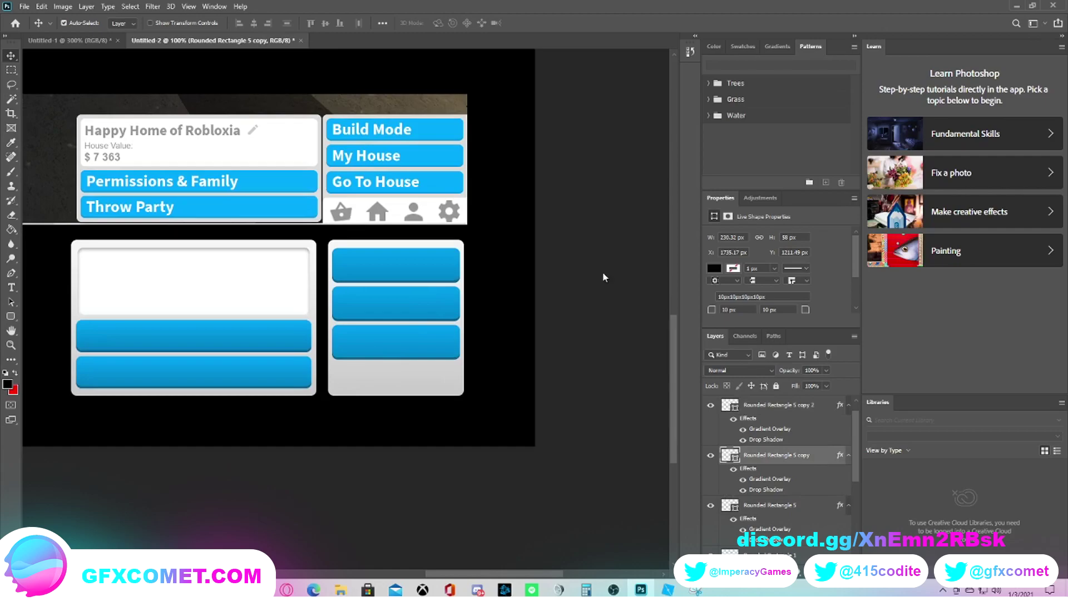
{"action": "key", "text": "Down"}
{"action": "left_click", "coordinate": [424, 277]}
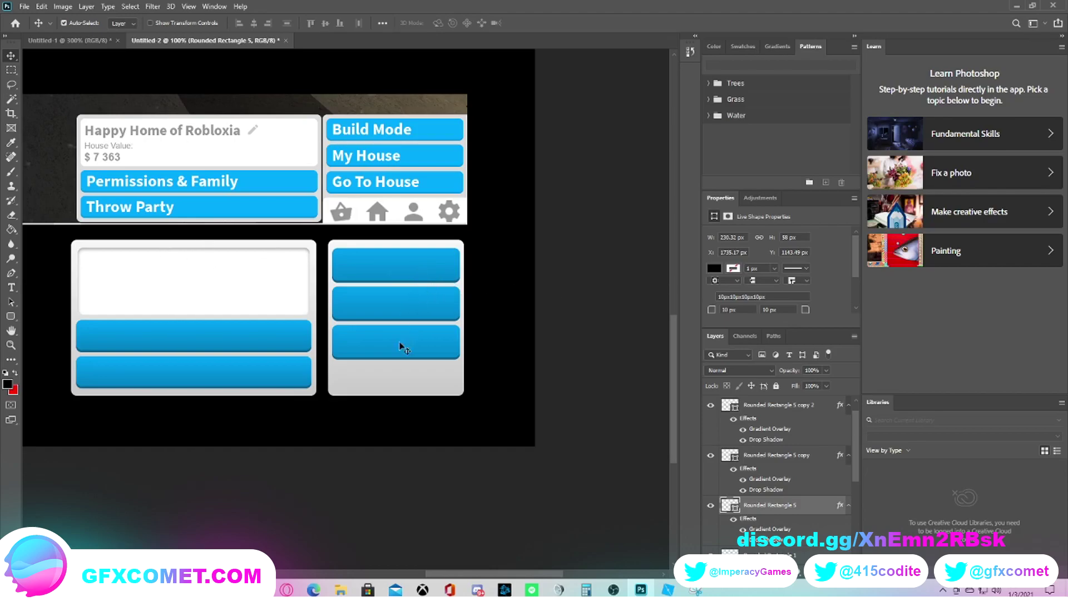
Step: Raise all three blue buttons two pixels, then the third button one pixel more
{"action": "left_click", "coordinate": [401, 349]}
{"action": "left_click", "coordinate": [408, 316], "text": "shift"}
{"action": "left_click", "coordinate": [411, 267], "text": "shift"}
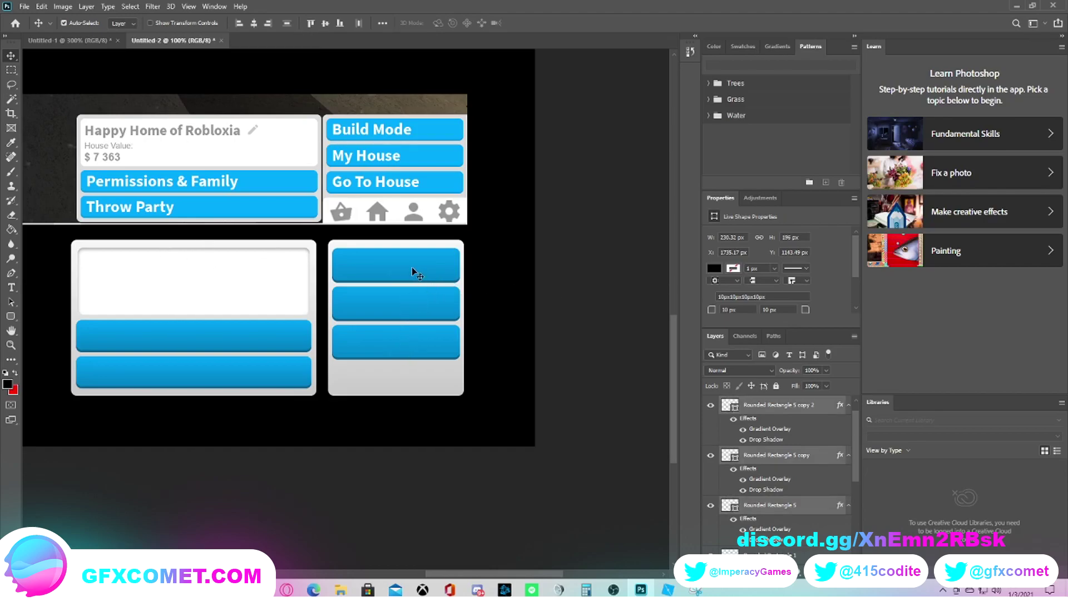
{"action": "key", "text": "Up"}
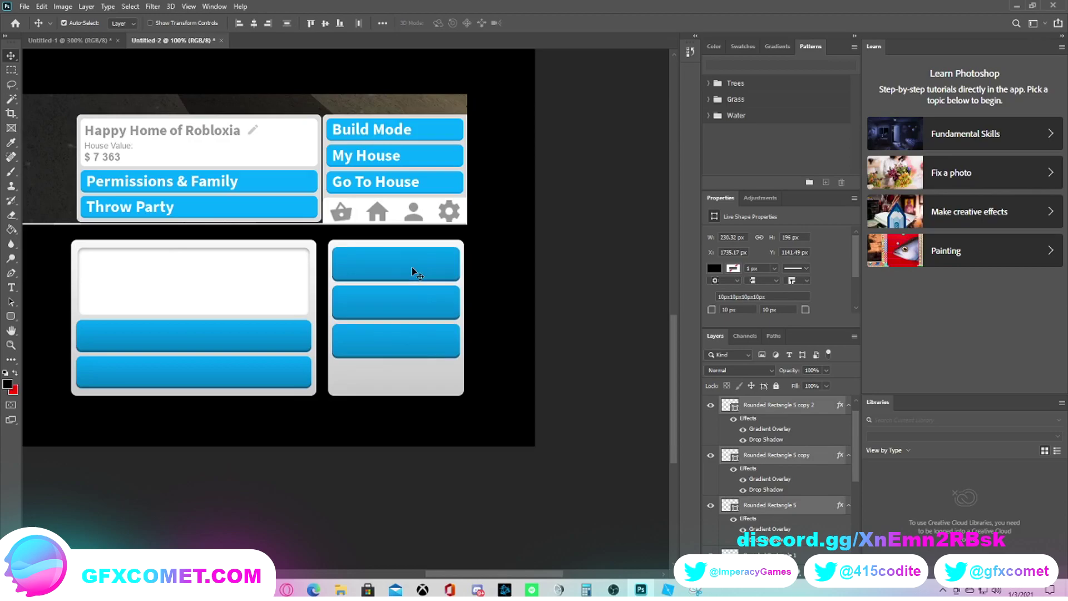
{"action": "key", "text": "Up"}
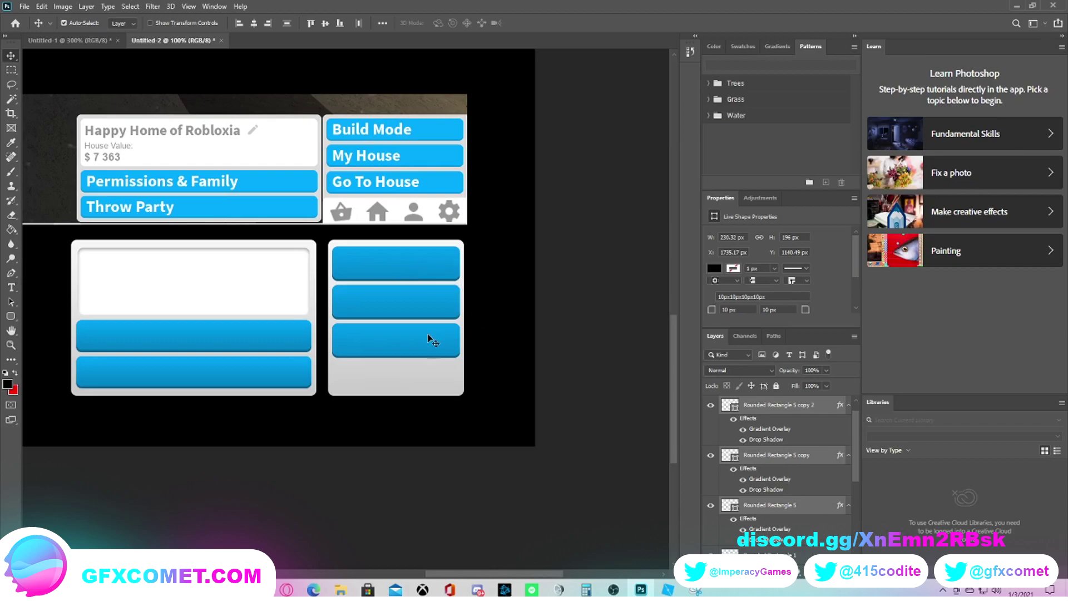
{"action": "left_click", "coordinate": [553, 356]}
{"action": "left_click", "coordinate": [425, 357]}
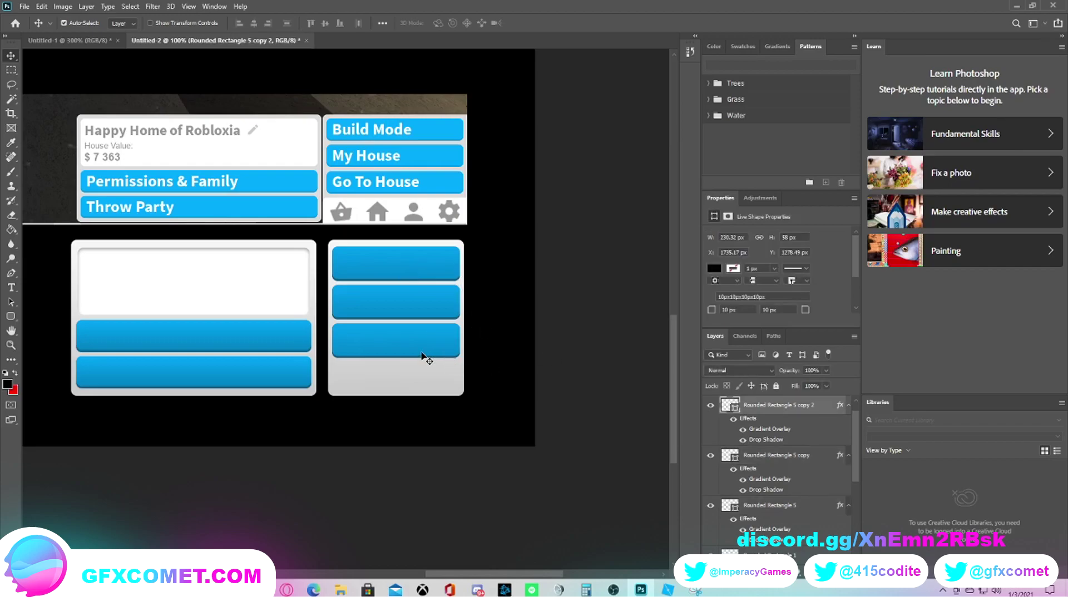
{"action": "key", "text": "Up"}
Step: Draw a rounded rectangle below the three blue buttons
{"action": "left_click", "coordinate": [12, 324]}
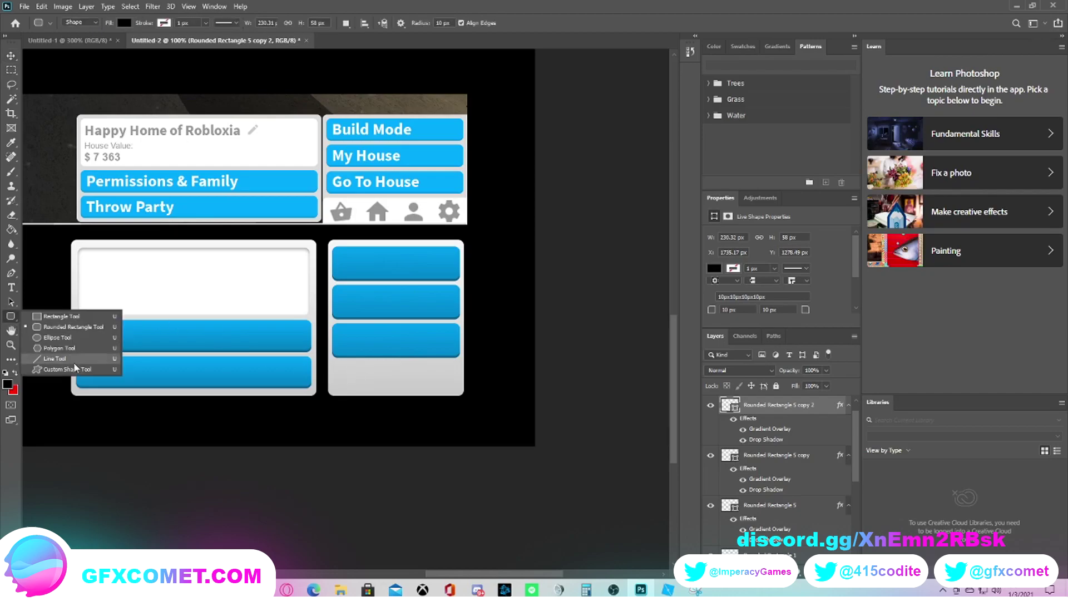
{"action": "left_click", "coordinate": [58, 337]}
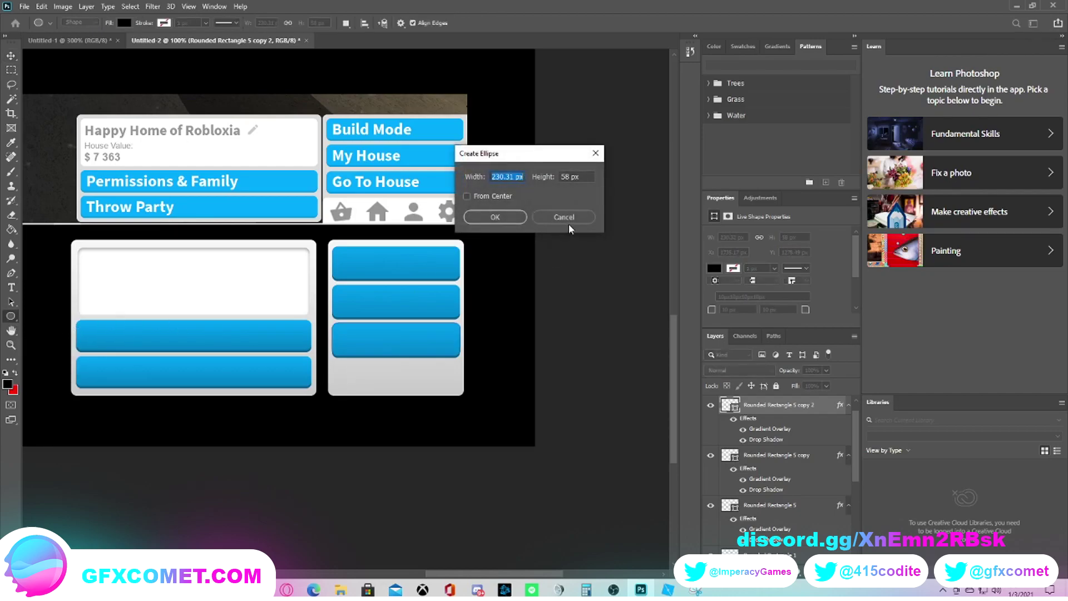
{"action": "left_click", "coordinate": [567, 220]}
{"action": "left_click", "coordinate": [11, 317]}
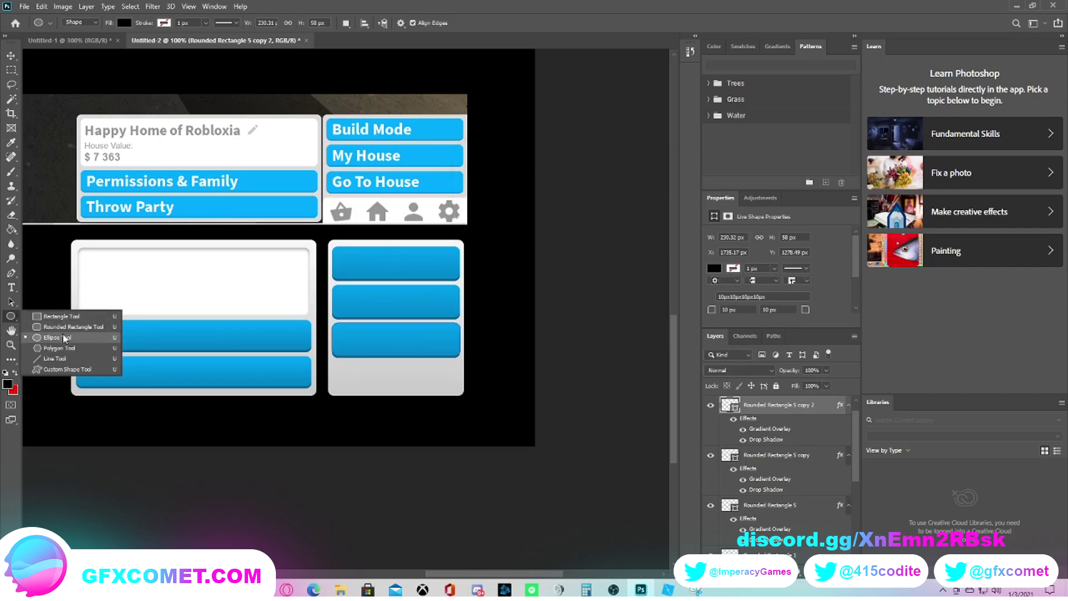
{"action": "left_click", "coordinate": [67, 326]}
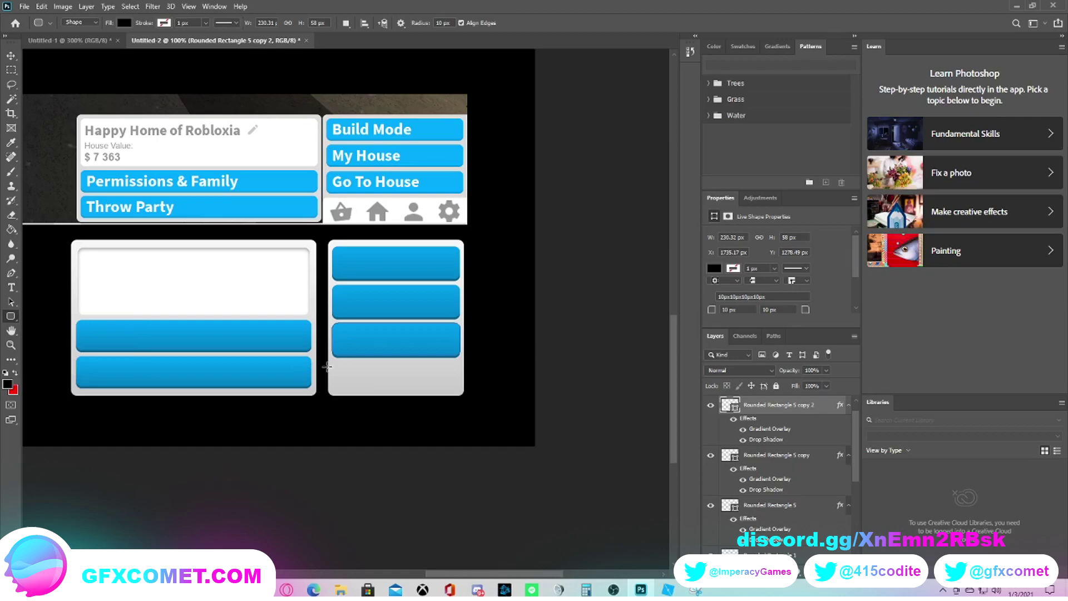
{"action": "left_click_drag", "start_coordinate": [327, 366], "coordinate": [465, 406]}
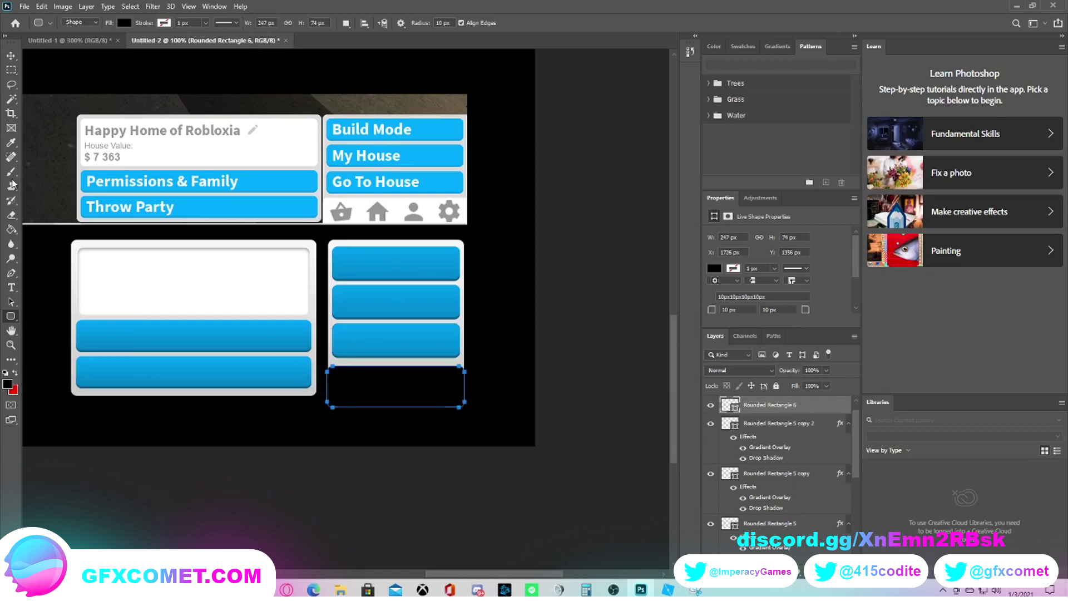
Step: Give the new shape a red Color Overlay layer style
{"action": "right_click", "coordinate": [750, 411]}
{"action": "left_click", "coordinate": [835, 125]}
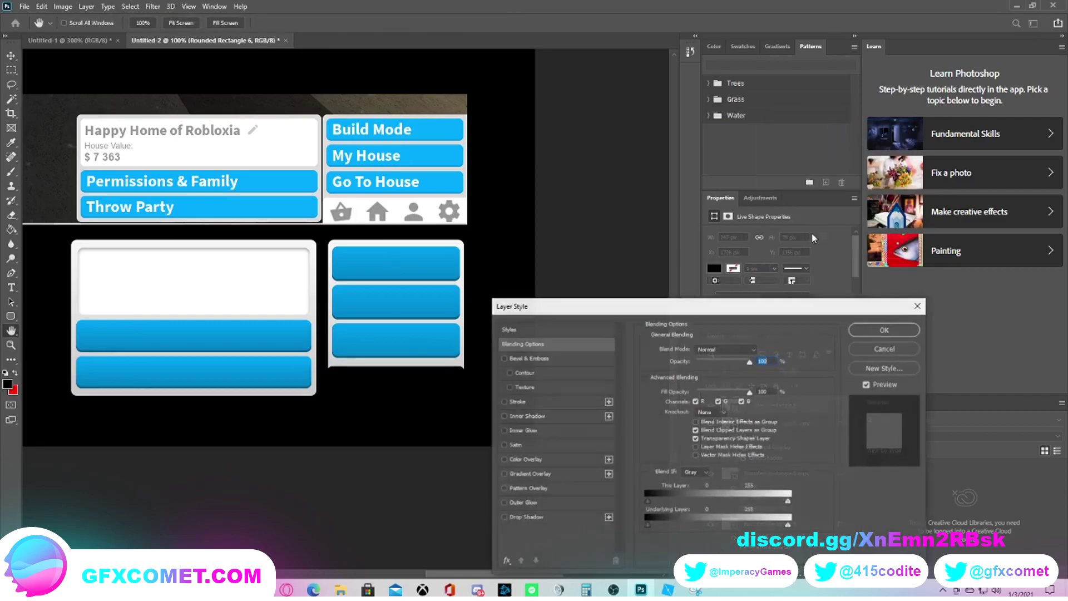
{"action": "left_click", "coordinate": [525, 459]}
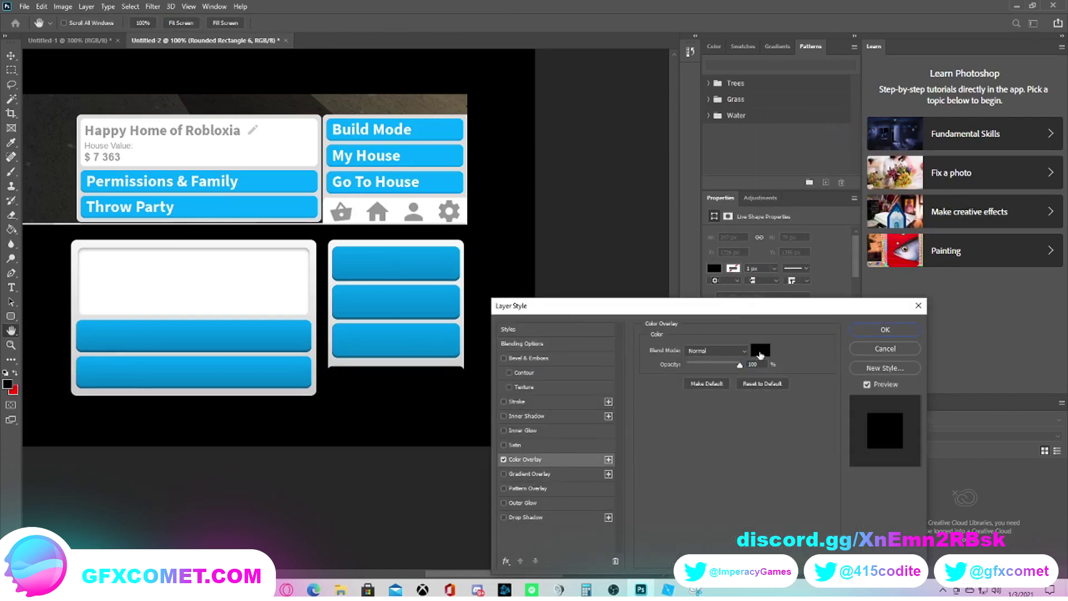
{"action": "left_click", "coordinate": [760, 350]}
{"action": "left_click", "coordinate": [845, 174]}
{"action": "left_click", "coordinate": [956, 154]}
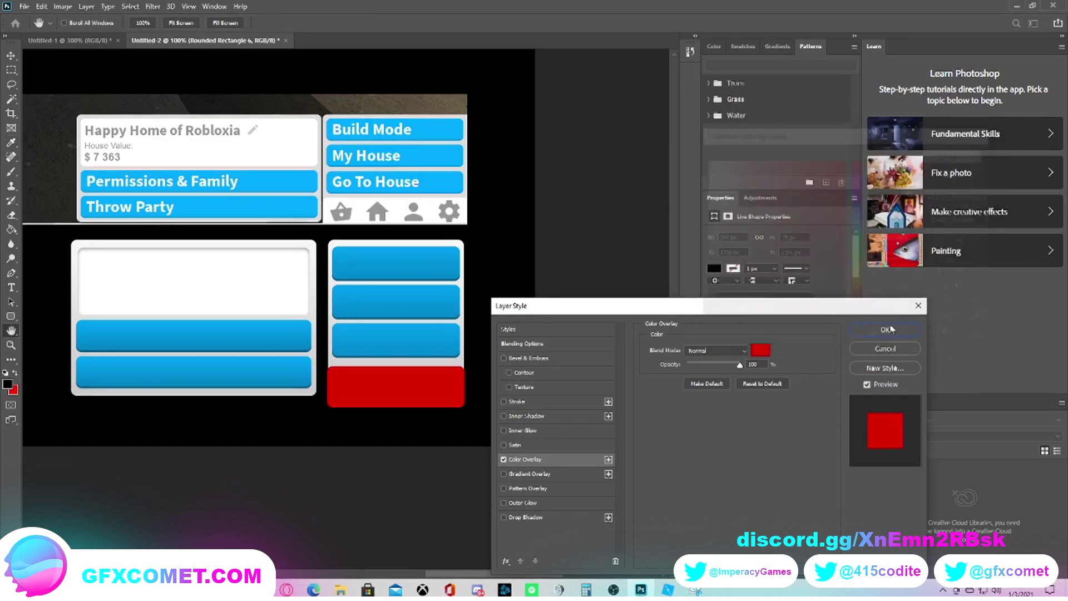
{"action": "left_click", "coordinate": [885, 330]}
Step: Zoom in and transform the red rectangle to about 245 × 79 px, matching the blue buttons' width
{"action": "left_click", "coordinate": [11, 58]}
{"action": "scroll", "coordinate": [484, 374], "scroll_direction": "down", "scroll_amount": 3}
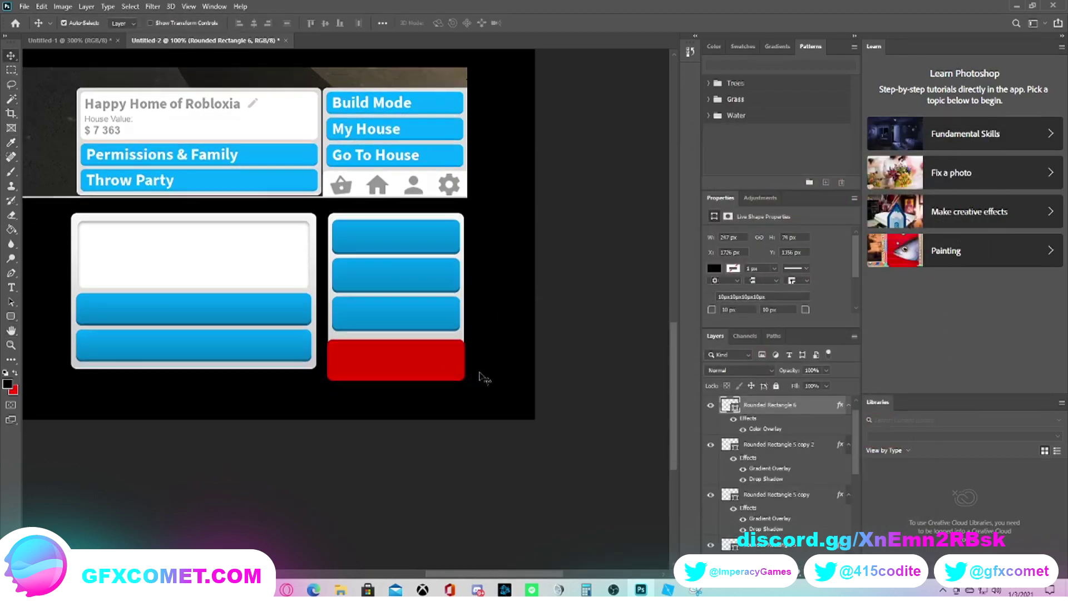
{"action": "key", "text": "ctrl+plus"}
{"action": "key", "text": "ctrl+plus"}
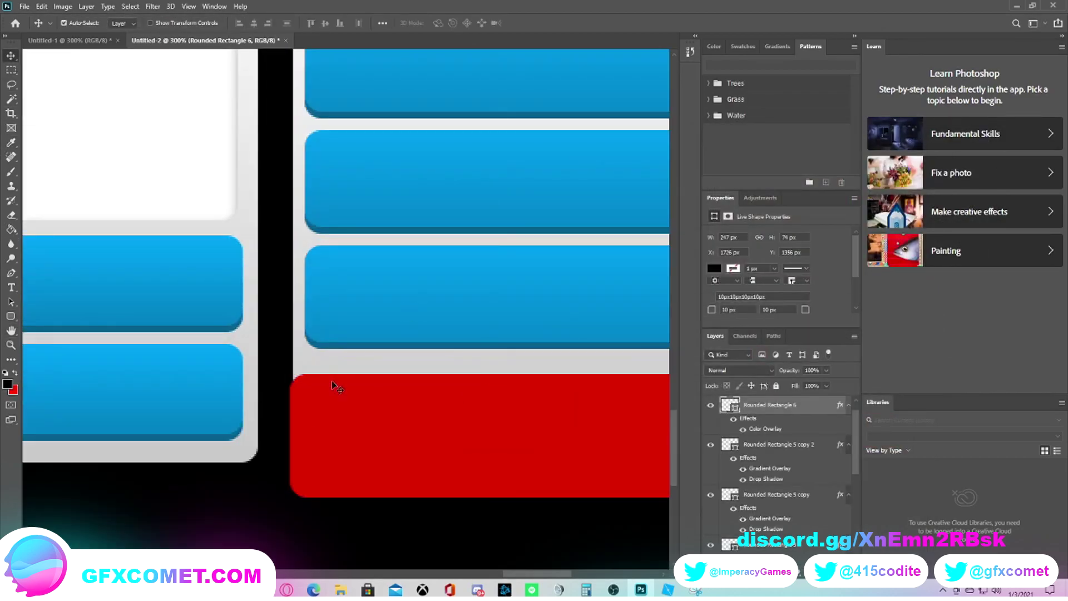
{"action": "key", "text": "ctrl+t"}
{"action": "left_click_drag", "start_coordinate": [289, 434], "coordinate": [294, 434]}
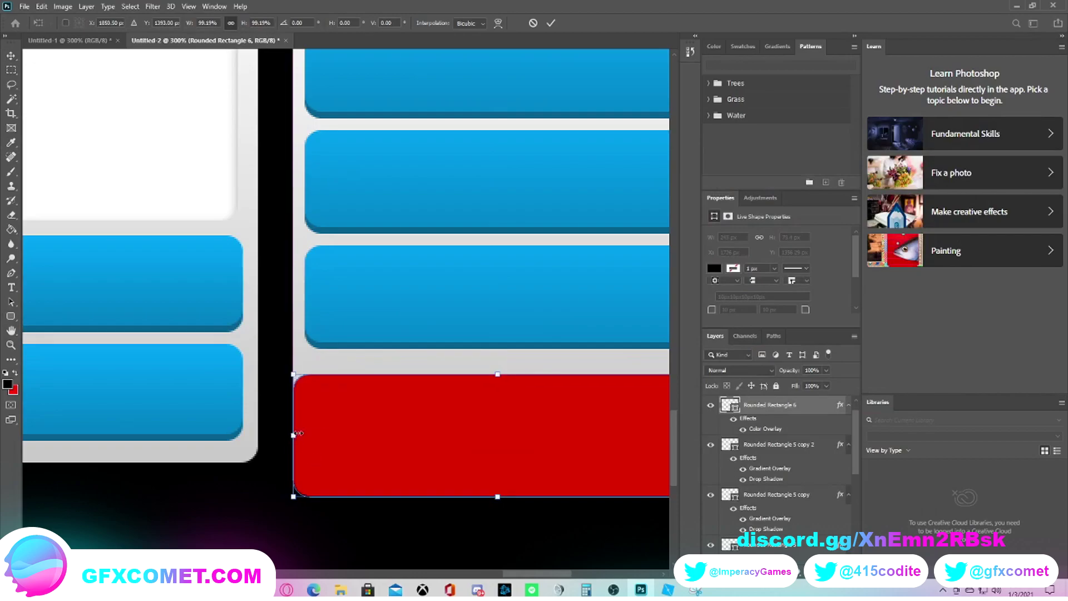
{"action": "left_click_drag", "start_coordinate": [537, 575], "coordinate": [560, 573]}
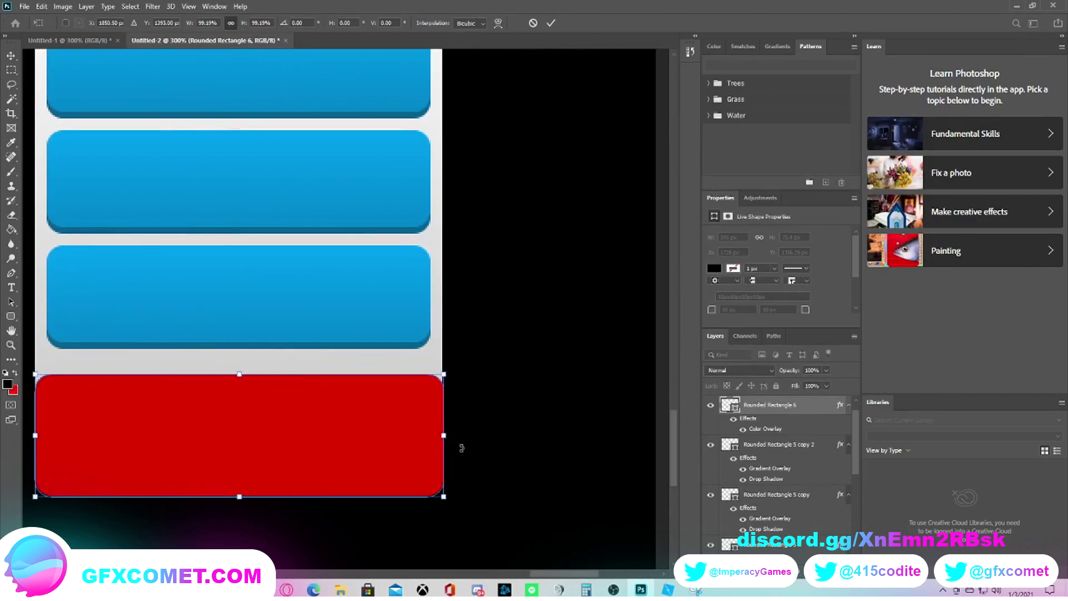
{"action": "scroll", "coordinate": [438, 415], "scroll_direction": "up", "scroll_amount": 1}
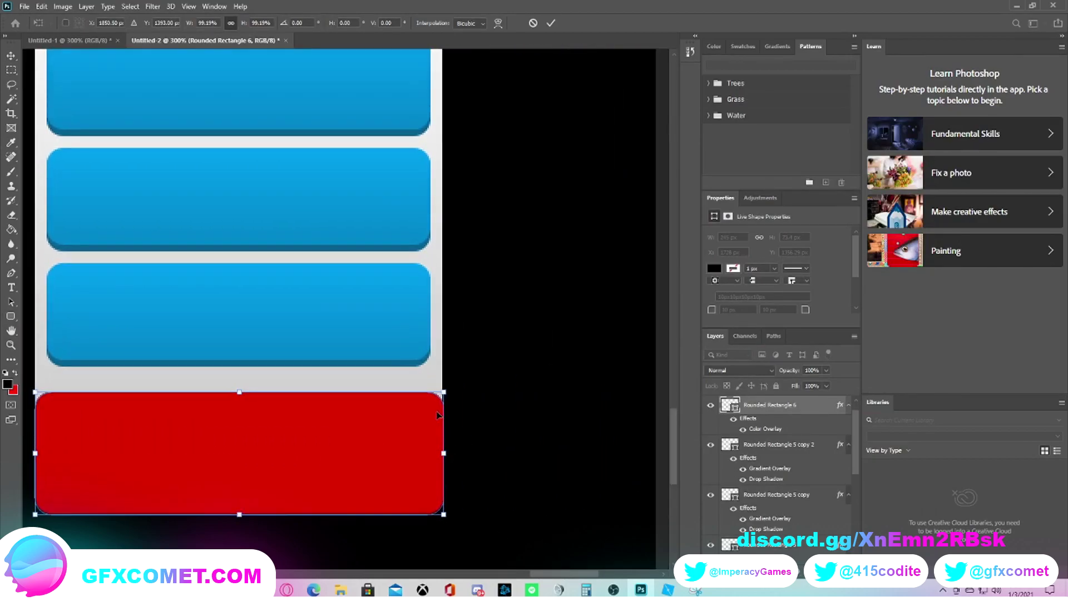
{"action": "left_click", "coordinate": [237, 388]}
{"action": "left_click_drag", "start_coordinate": [240, 390], "coordinate": [240, 382]}
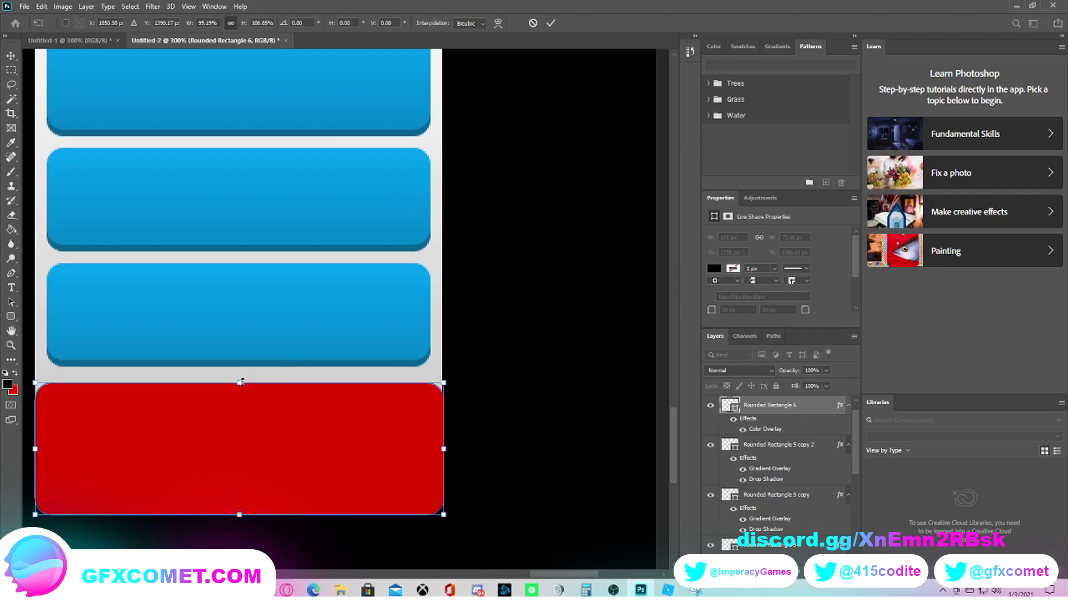
{"action": "left_click", "coordinate": [10, 56]}
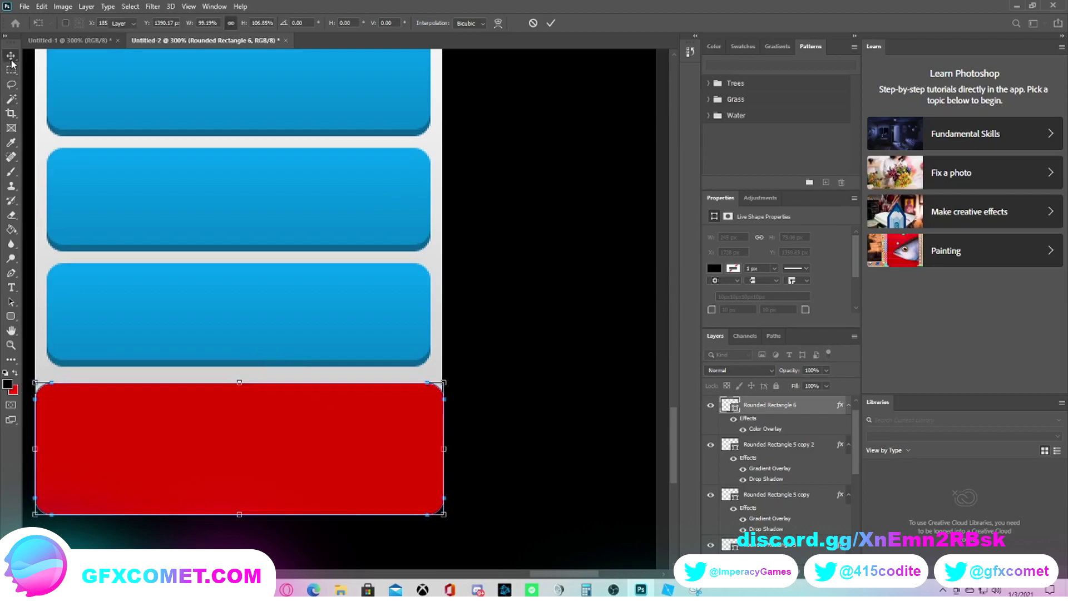
Step: Rasterize the red rectangle's layer style, try and cancel a Gradient Overlay, then zoom out
{"action": "right_click", "coordinate": [806, 401]}
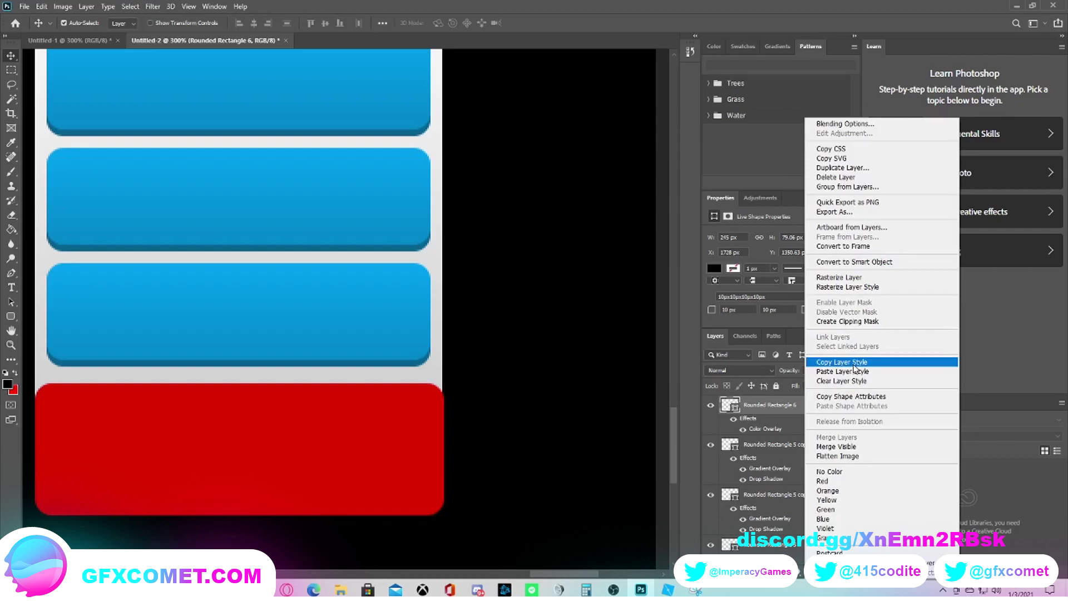
{"action": "left_click", "coordinate": [857, 288]}
{"action": "right_click", "coordinate": [777, 407]}
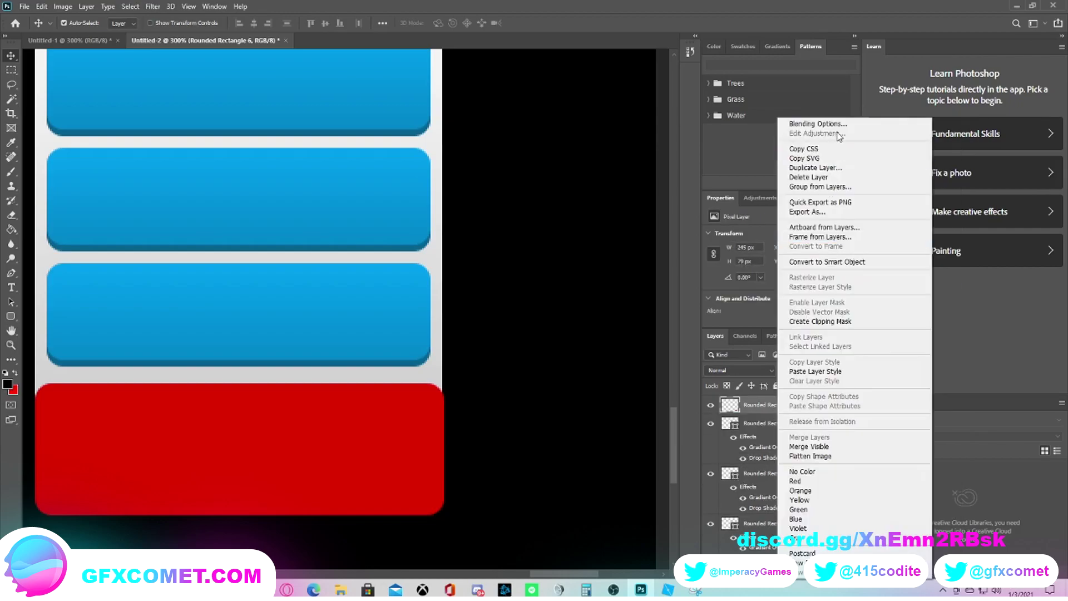
{"action": "left_click", "coordinate": [837, 126]}
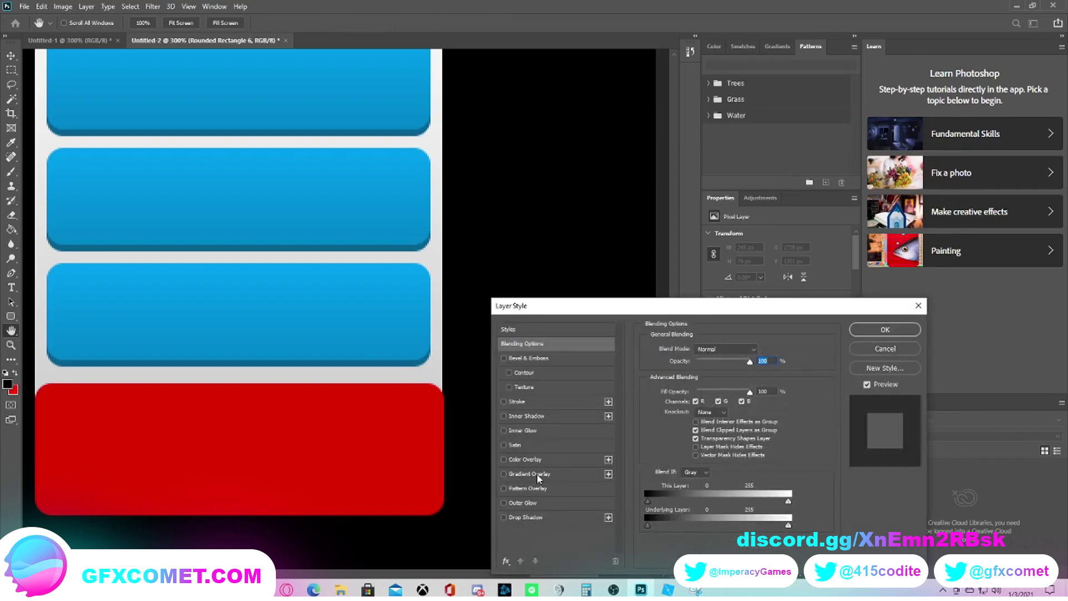
{"action": "left_click", "coordinate": [536, 474]}
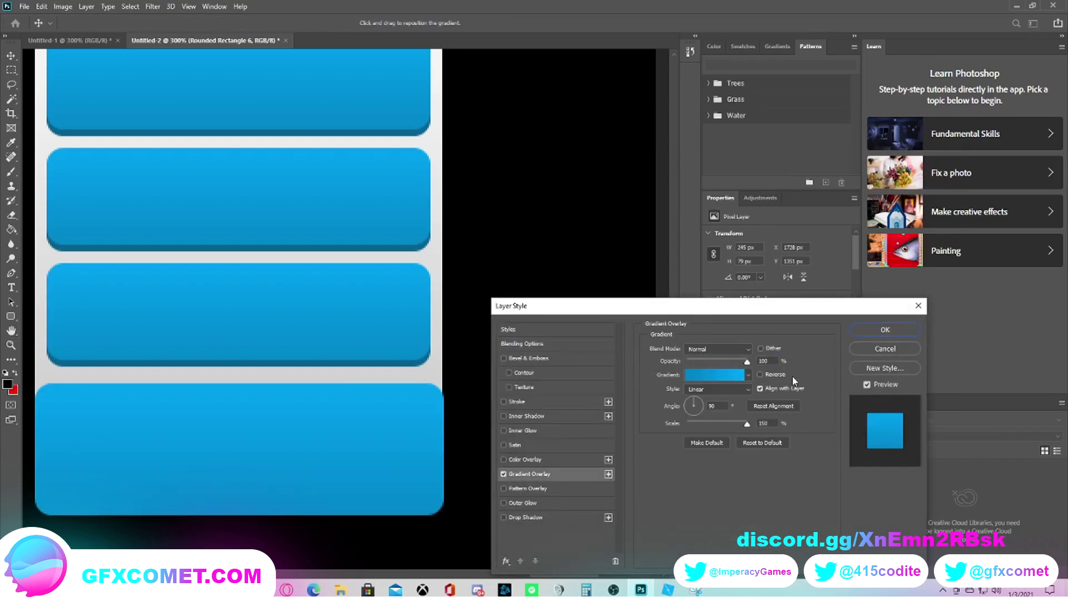
{"action": "left_click", "coordinate": [884, 348]}
{"action": "key", "text": "ctrl+minus"}
{"action": "key", "text": "ctrl+minus"}
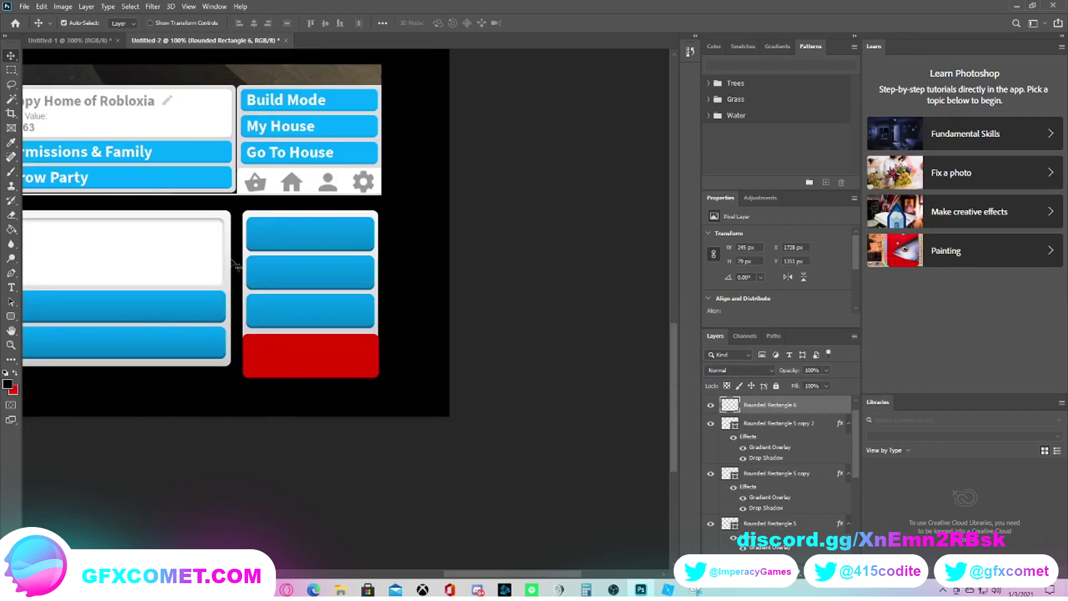
Step: Add a Gradient Overlay to the bottom rectangle with a grey left stop
{"action": "right_click", "coordinate": [794, 408]}
{"action": "left_click", "coordinate": [805, 125]}
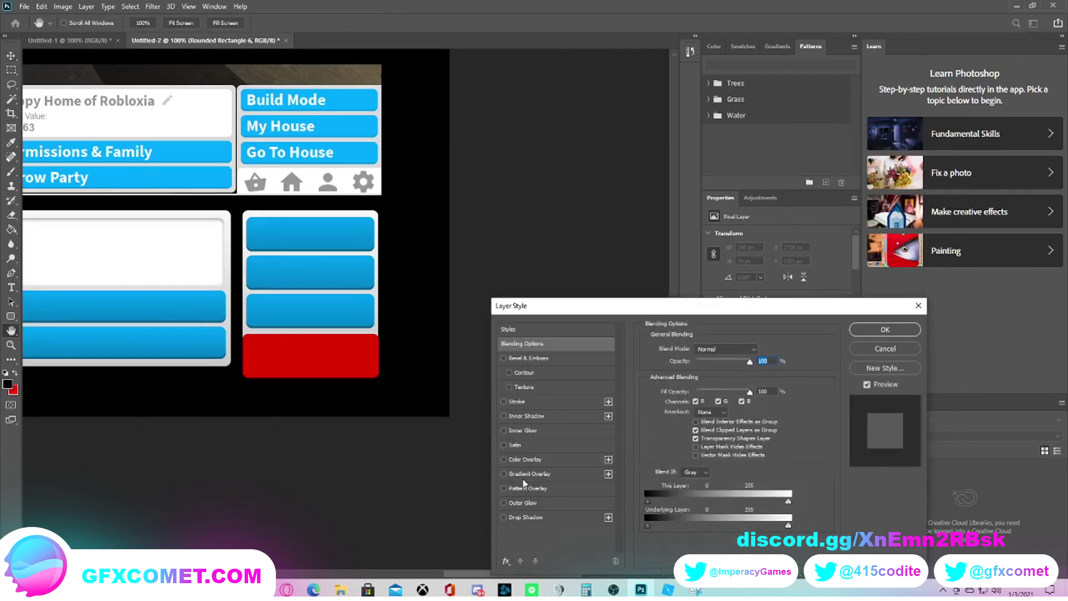
{"action": "left_click", "coordinate": [526, 475]}
{"action": "left_click", "coordinate": [719, 376]}
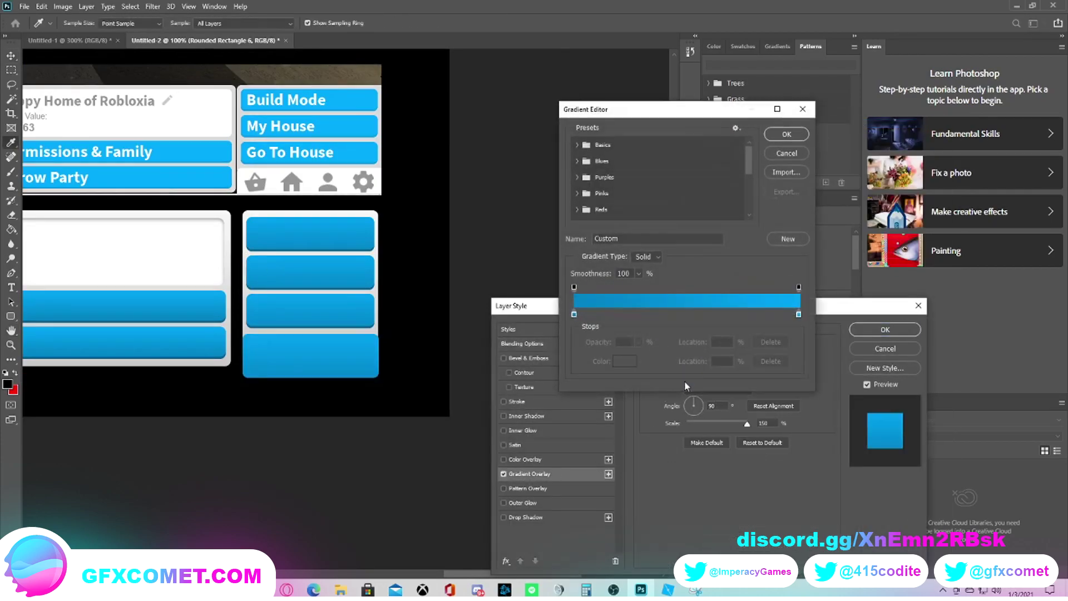
{"action": "double_click", "coordinate": [574, 315]}
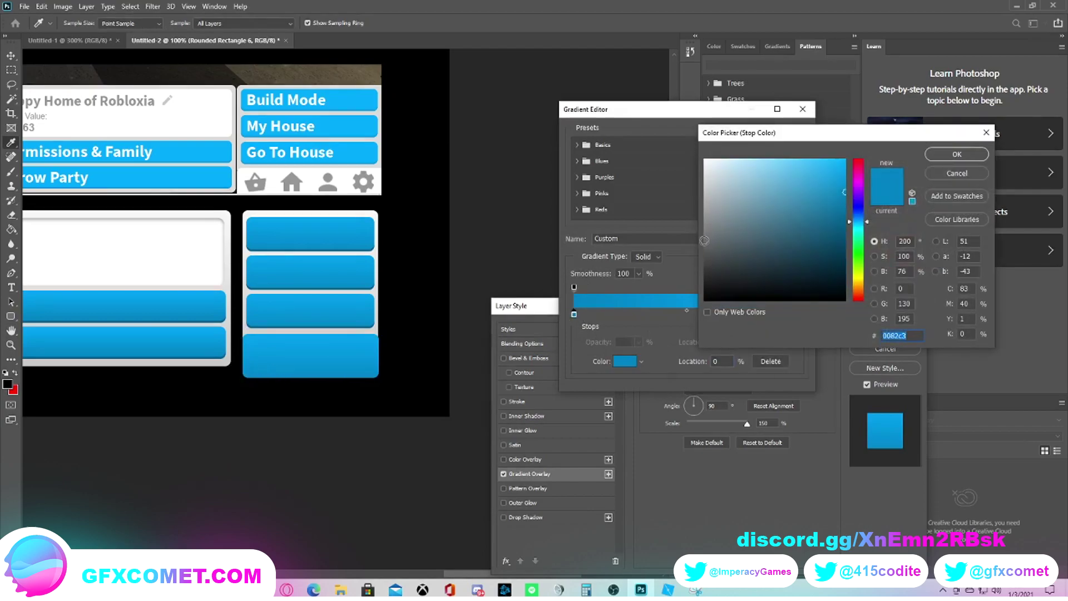
{"action": "left_click", "coordinate": [703, 237]}
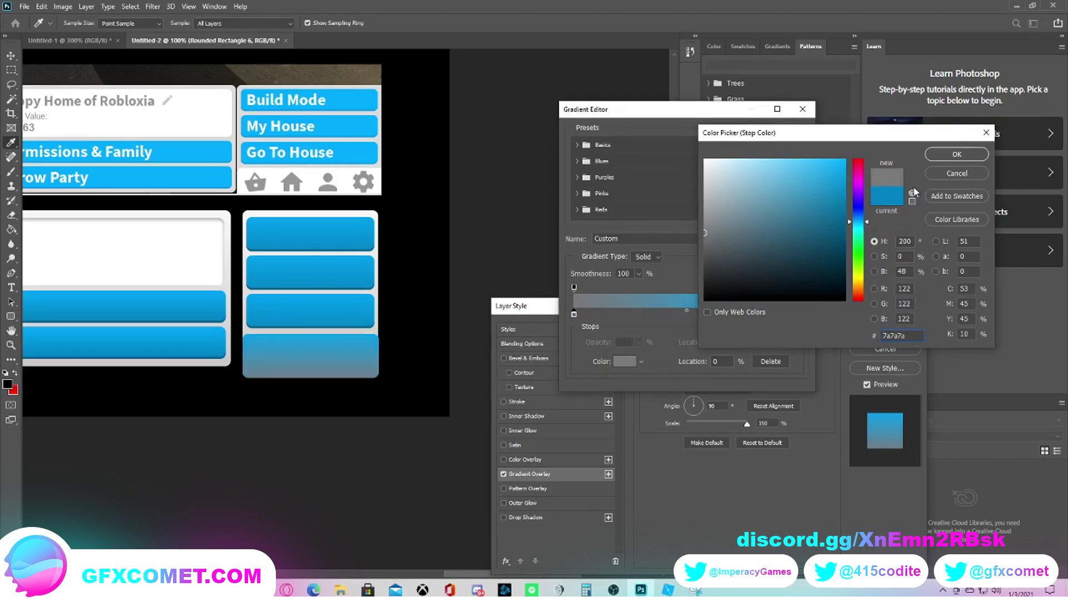
{"action": "left_click", "coordinate": [956, 154]}
{"action": "key", "text": "Return"}
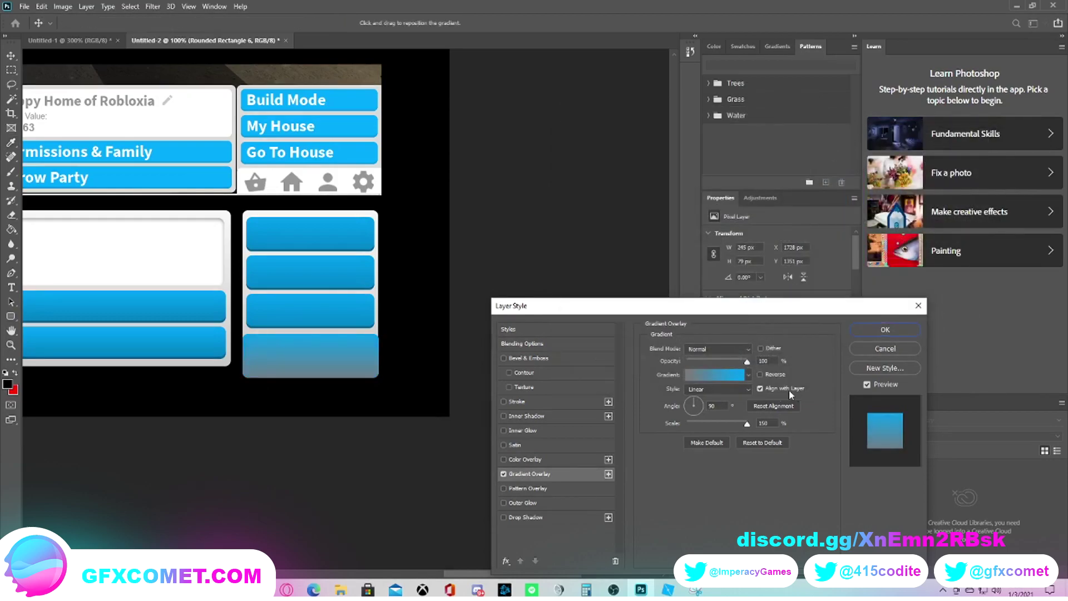
Step: Set the gradient's right stop to afafaf and apply the grey gradient overlay
{"action": "left_click", "coordinate": [723, 375]}
{"action": "double_click", "coordinate": [798, 315]}
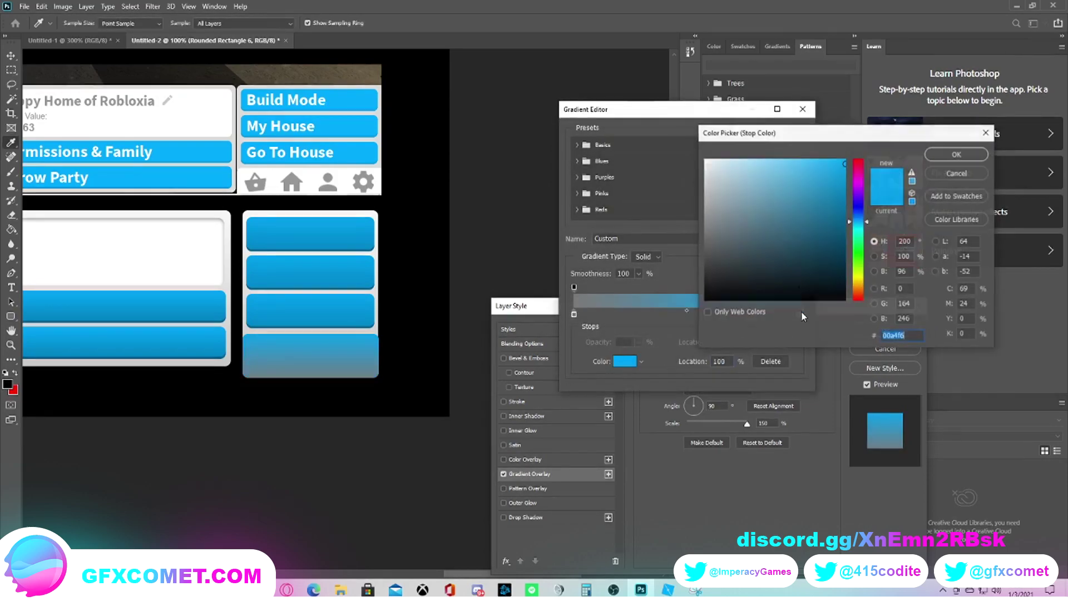
{"action": "left_click", "coordinate": [701, 204]}
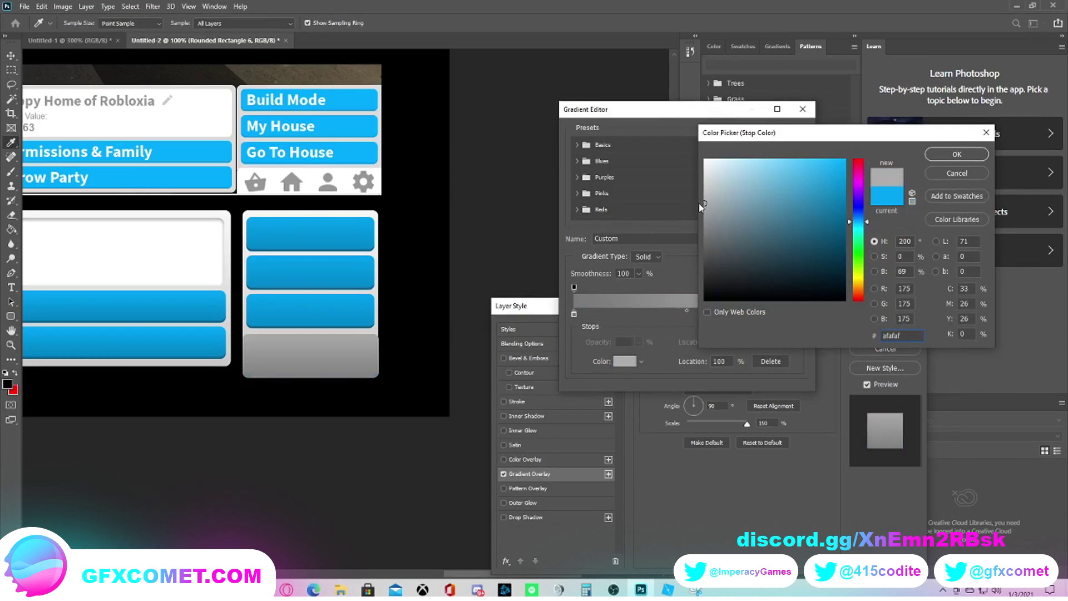
{"action": "left_click", "coordinate": [944, 156]}
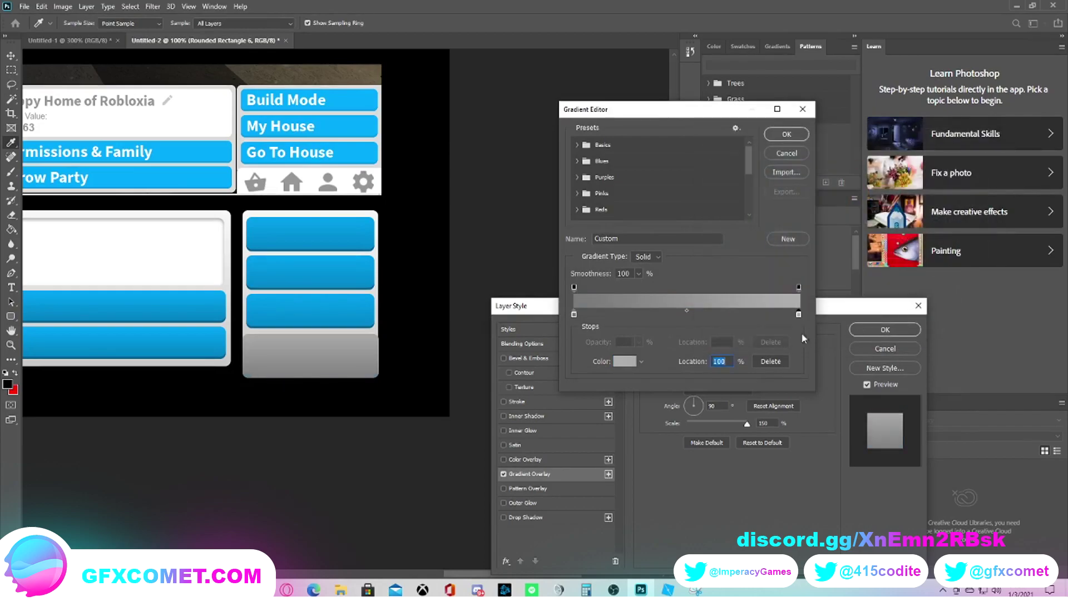
{"action": "left_click", "coordinate": [785, 134]}
{"action": "left_click", "coordinate": [885, 330]}
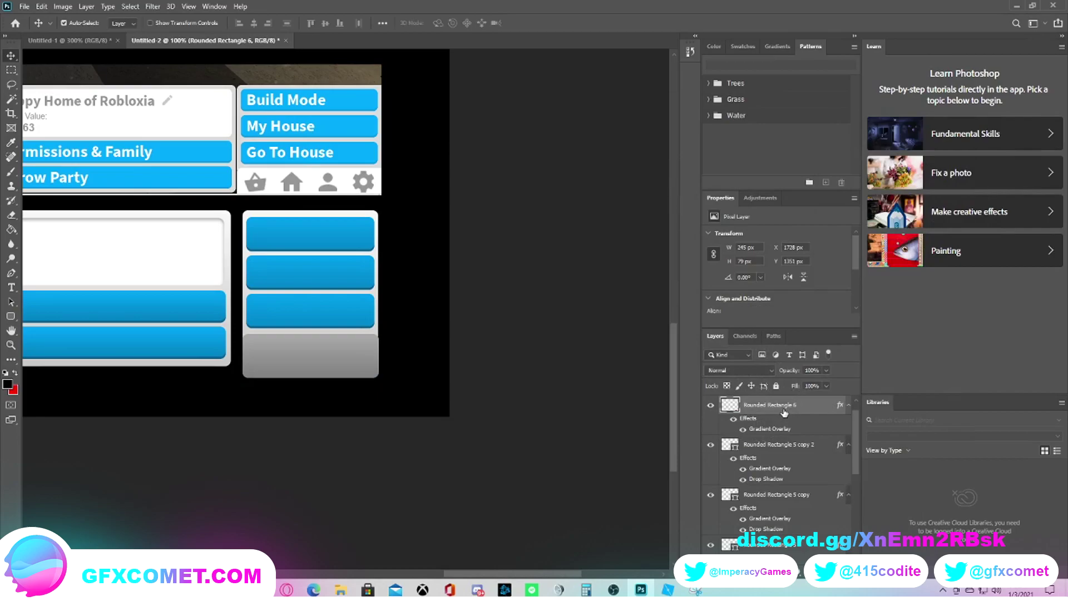
{"action": "right_click", "coordinate": [784, 412]}
Step: Rasterize Rounded Rectangle 6's layer style and move it down to sit above Rounded Rectangle 4
{"action": "left_click", "coordinate": [808, 287]}
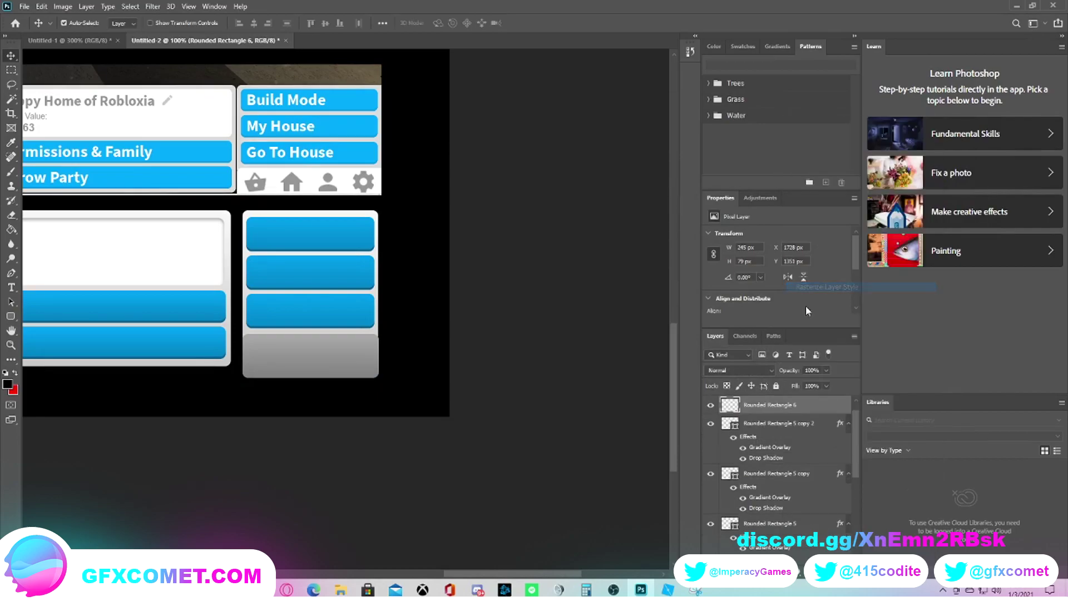
{"action": "left_click", "coordinate": [288, 217]}
{"action": "scroll", "coordinate": [827, 524], "scroll_direction": "up", "scroll_amount": 5}
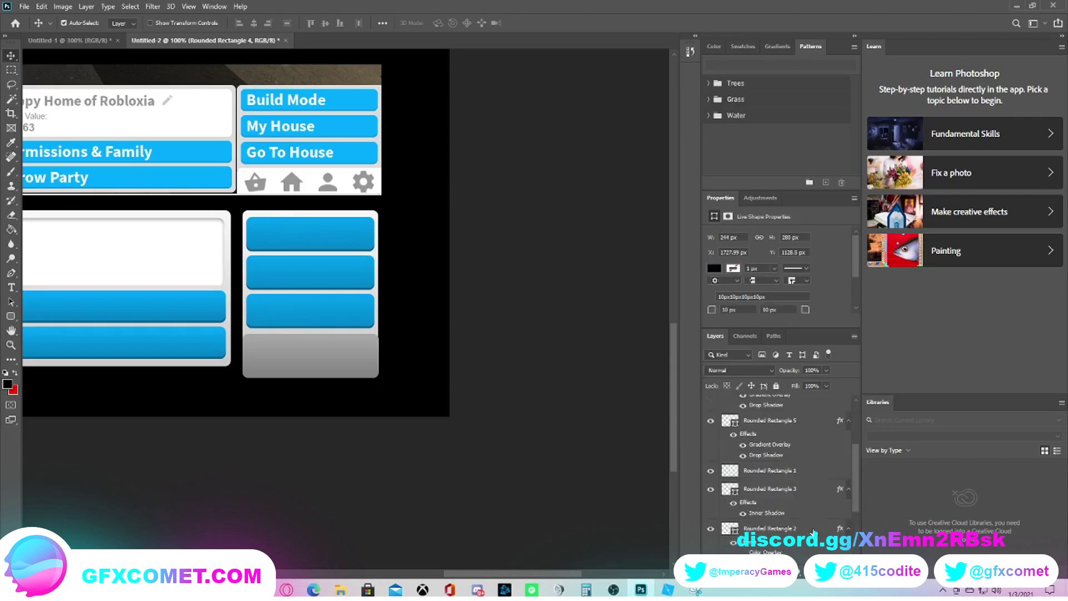
{"action": "left_click", "coordinate": [356, 365]}
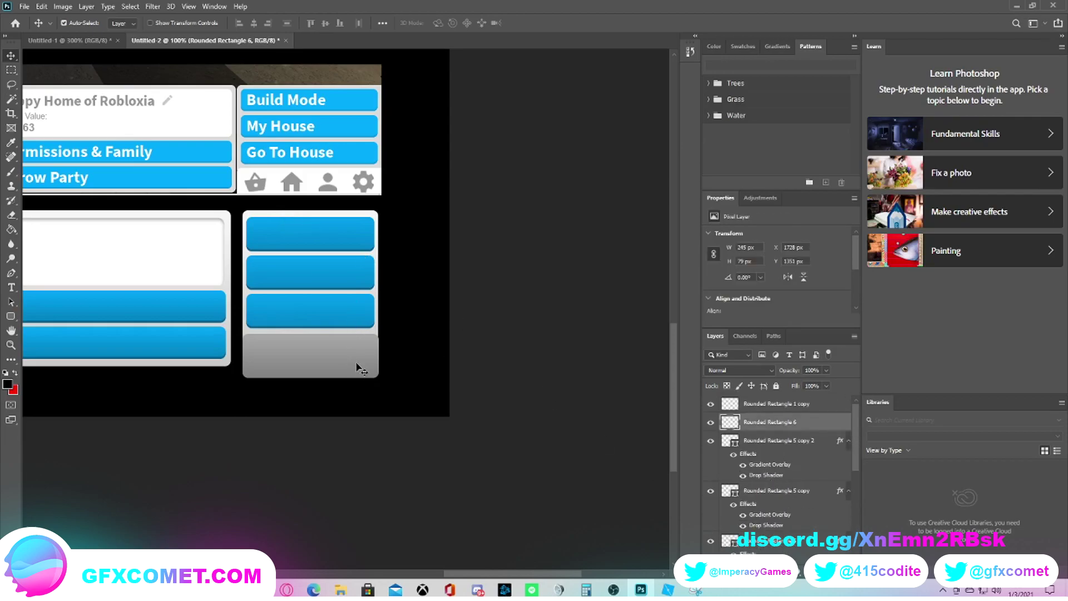
{"action": "scroll", "coordinate": [820, 426], "scroll_direction": "down", "scroll_amount": 10}
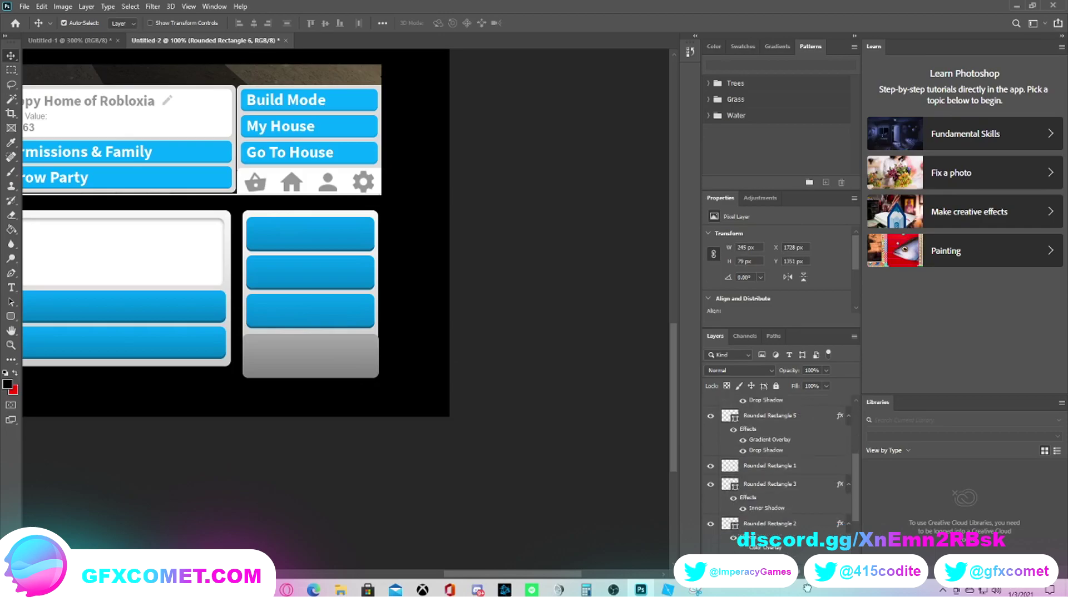
{"action": "key", "text": "ctrl+bracketleft"}
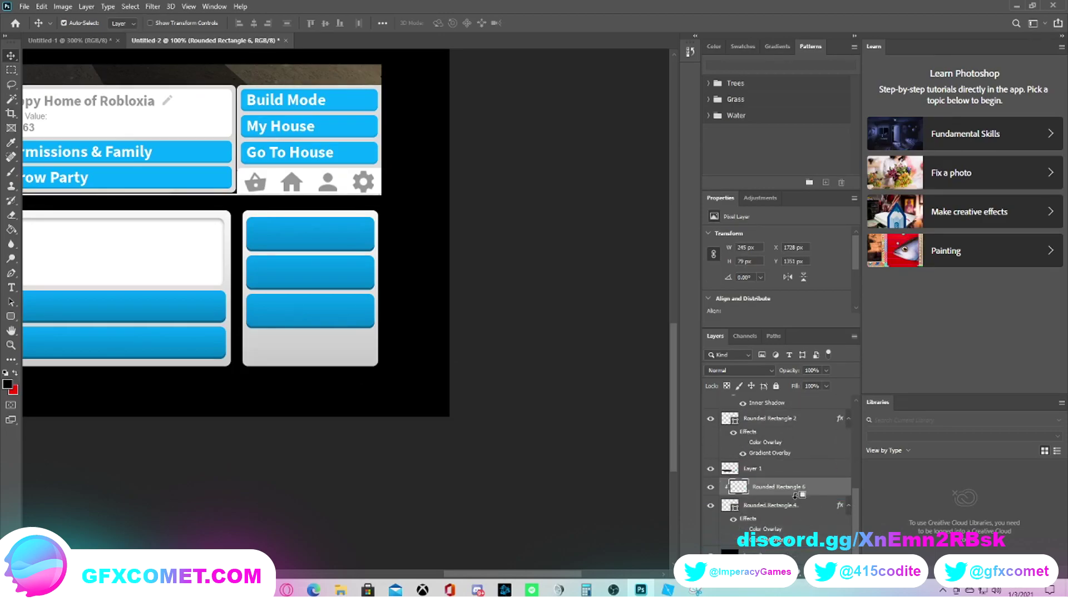
Step: Rasterize Rounded Rectangle 4's layer style and clip Rounded Rectangle 6 into it
{"action": "left_click", "coordinate": [796, 505]}
{"action": "right_click", "coordinate": [797, 505]}
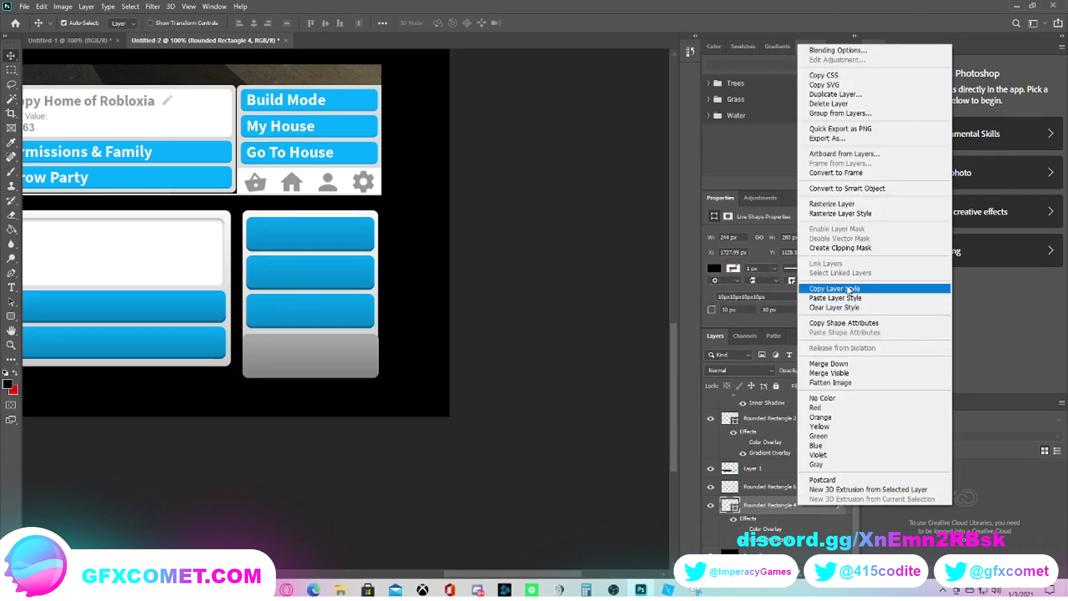
{"action": "left_click", "coordinate": [840, 213]}
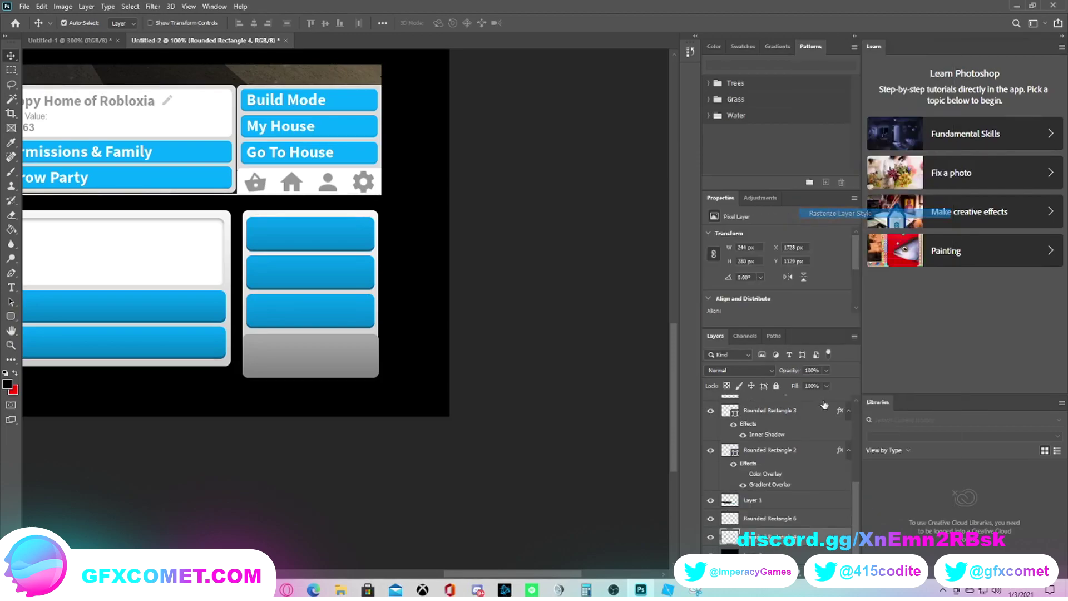
{"action": "left_click", "coordinate": [776, 518]}
{"action": "left_click", "coordinate": [779, 526], "text": "alt"}
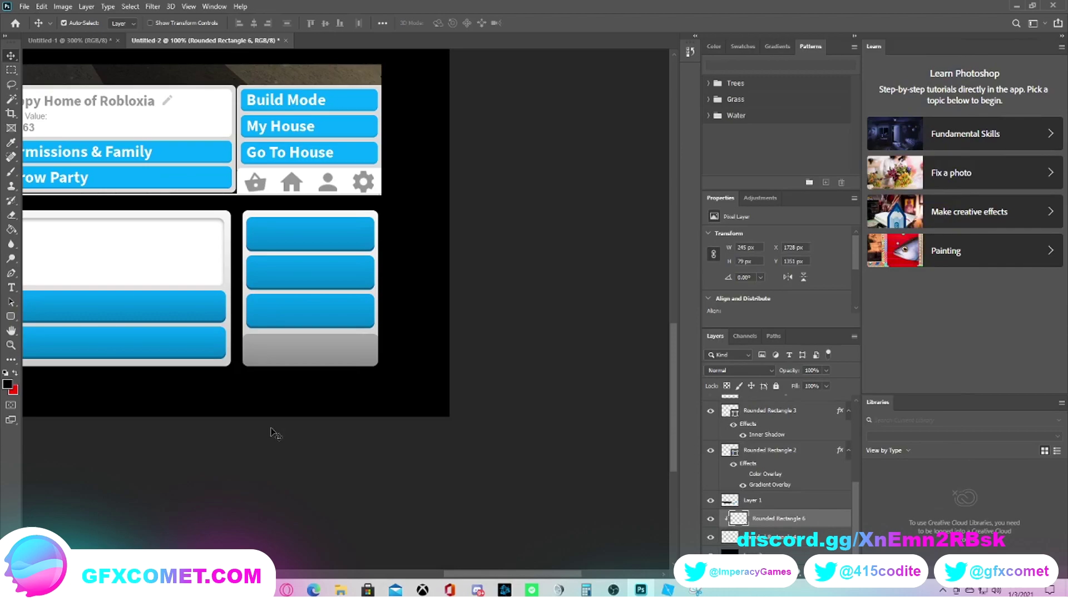
Step: Zoom to 200% on the right panel and drag the grey bar snugly under the three blue buttons
{"action": "key", "text": "ctrl+minus"}
{"action": "key", "text": "ctrl+minus"}
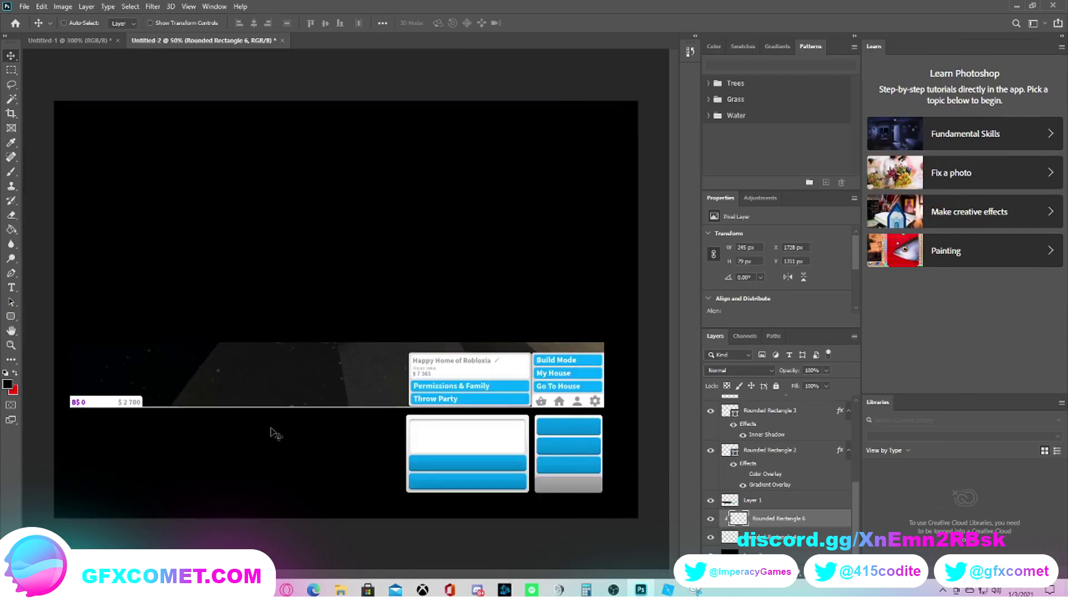
{"action": "key", "text": "ctrl+plus"}
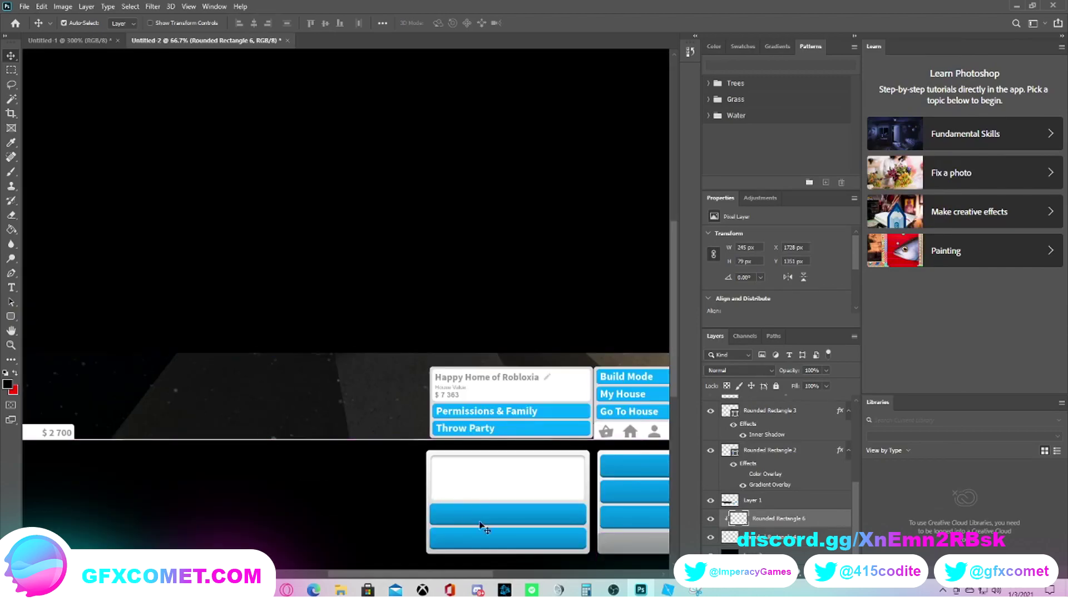
{"action": "scroll", "coordinate": [476, 573], "scroll_direction": "right", "scroll_amount": 2}
{"action": "scroll", "coordinate": [476, 570], "scroll_direction": "down", "scroll_amount": 3}
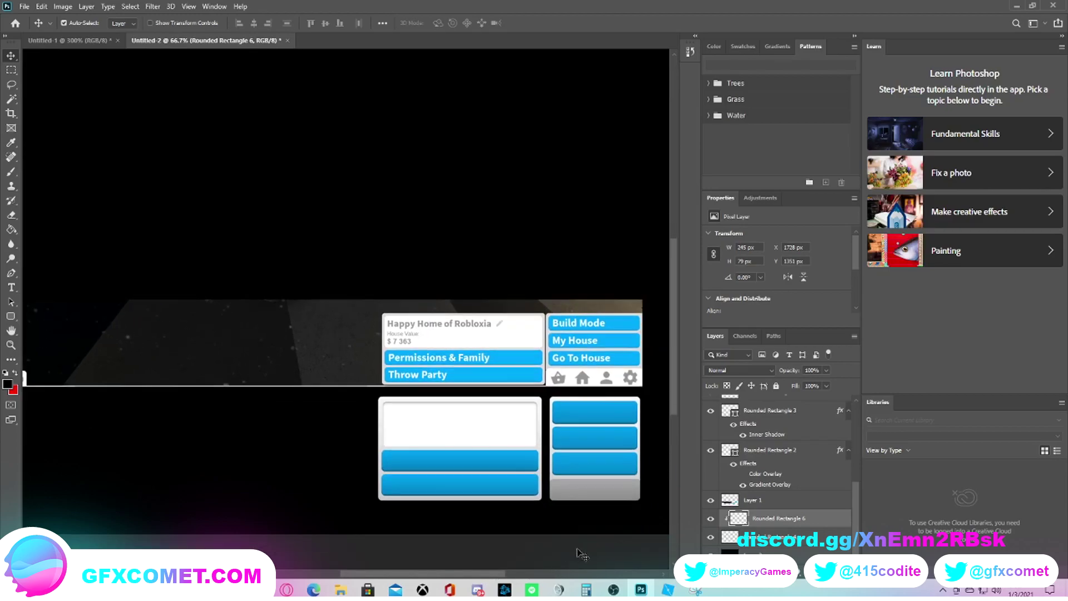
{"action": "scroll", "coordinate": [473, 562], "scroll_direction": "right", "scroll_amount": 3}
{"action": "scroll", "coordinate": [473, 562], "scroll_direction": "down", "scroll_amount": 1}
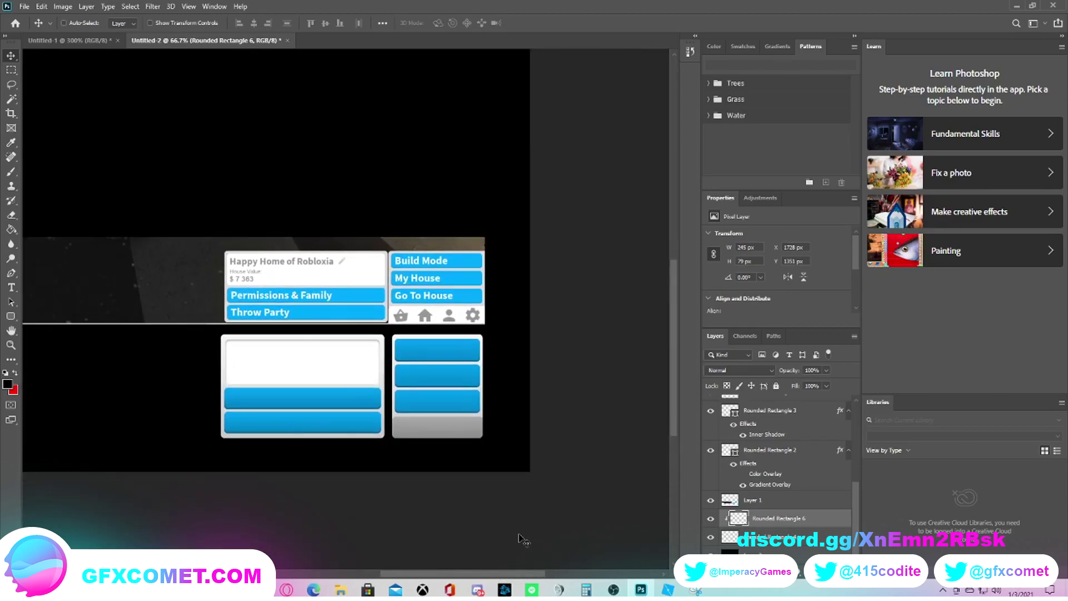
{"action": "key", "text": "ctrl+plus"}
{"action": "key", "text": "ctrl+plus"}
{"action": "scroll", "coordinate": [552, 530], "scroll_direction": "down", "scroll_amount": 4}
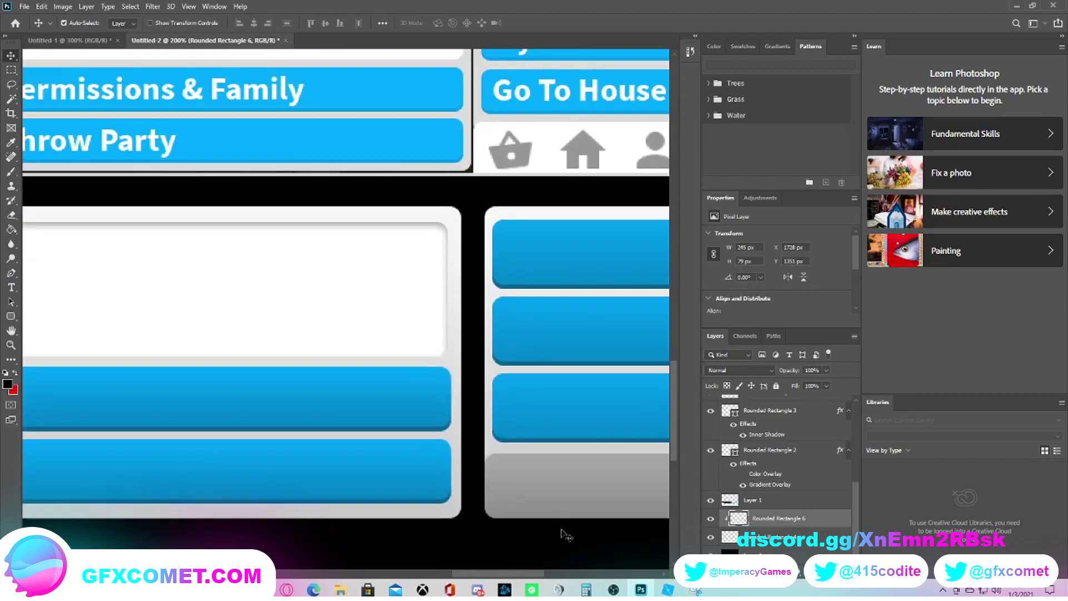
{"action": "left_click_drag", "start_coordinate": [563, 534], "coordinate": [573, 551]}
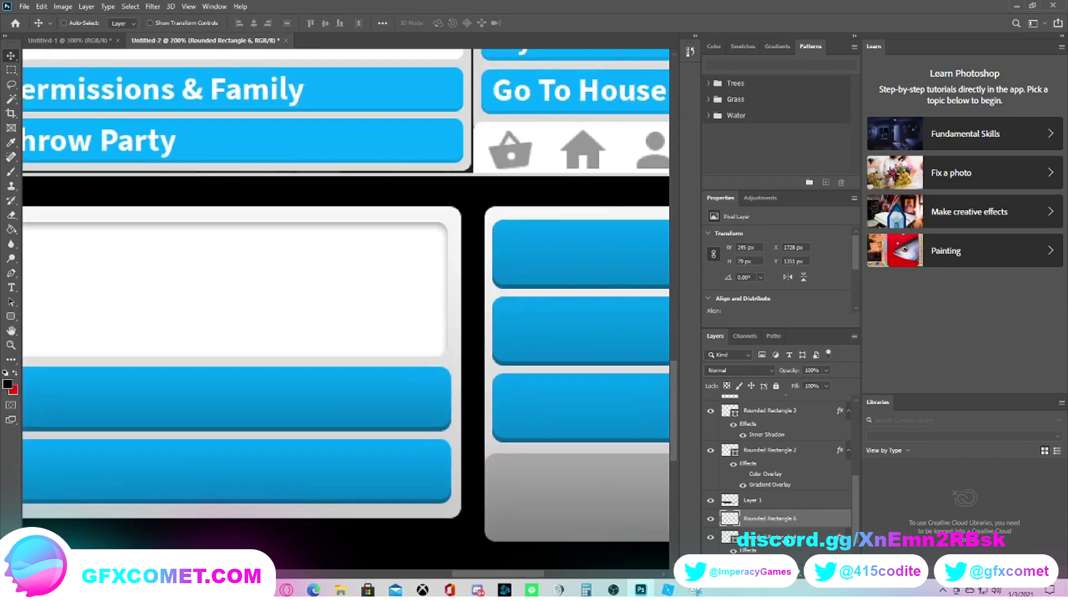
{"action": "scroll", "coordinate": [775, 418], "scroll_direction": "up", "scroll_amount": 2}
{"action": "left_click_drag", "start_coordinate": [775, 418], "coordinate": [780, 406]}
Step: Enable a Gradient Overlay in Rounded Rectangle 6's Blending Options and open its gradient for editing
{"action": "right_click", "coordinate": [784, 407]}
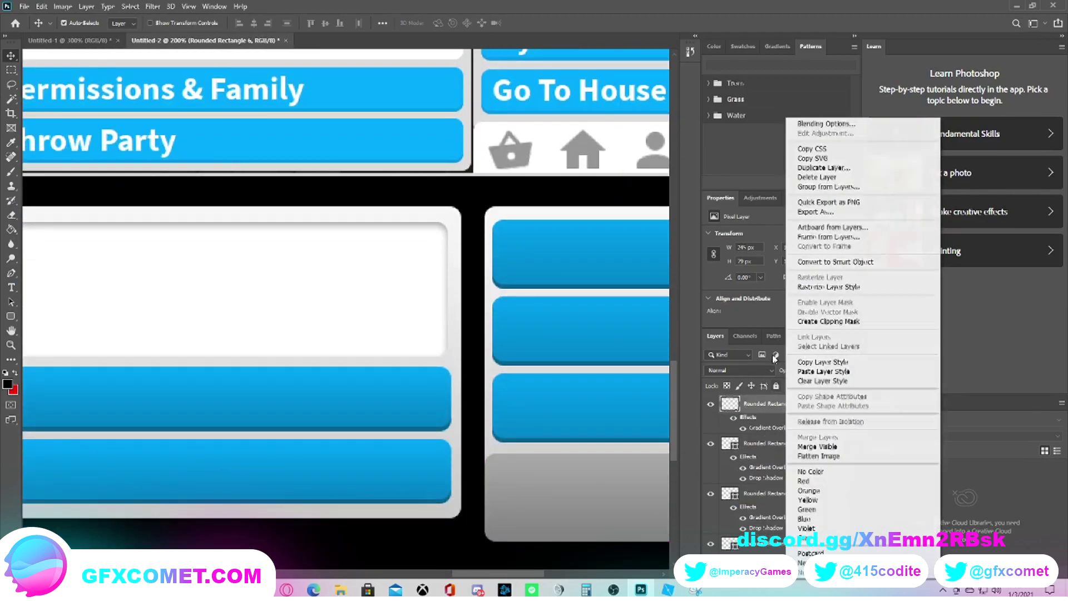
{"action": "left_click", "coordinate": [821, 124]}
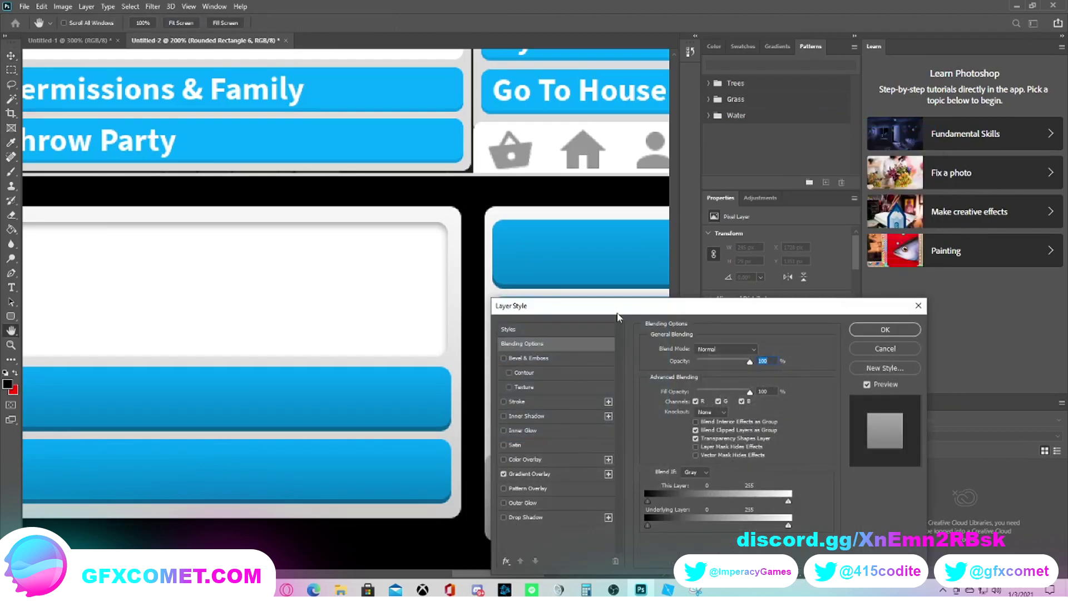
{"action": "left_click_drag", "start_coordinate": [618, 316], "coordinate": [737, 330]}
{"action": "left_click", "coordinate": [626, 479]}
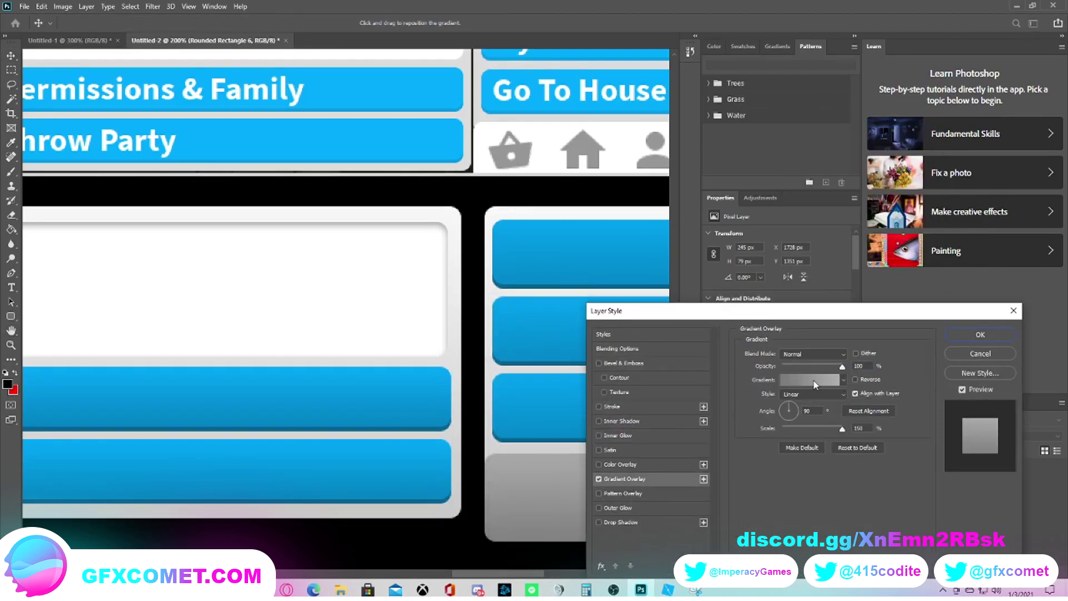
{"action": "left_click", "coordinate": [814, 381]}
Step: Set the gradient stops to grey 7a7a7a and light grey cdcdcd, then apply the overlay
{"action": "double_click", "coordinate": [574, 313]}
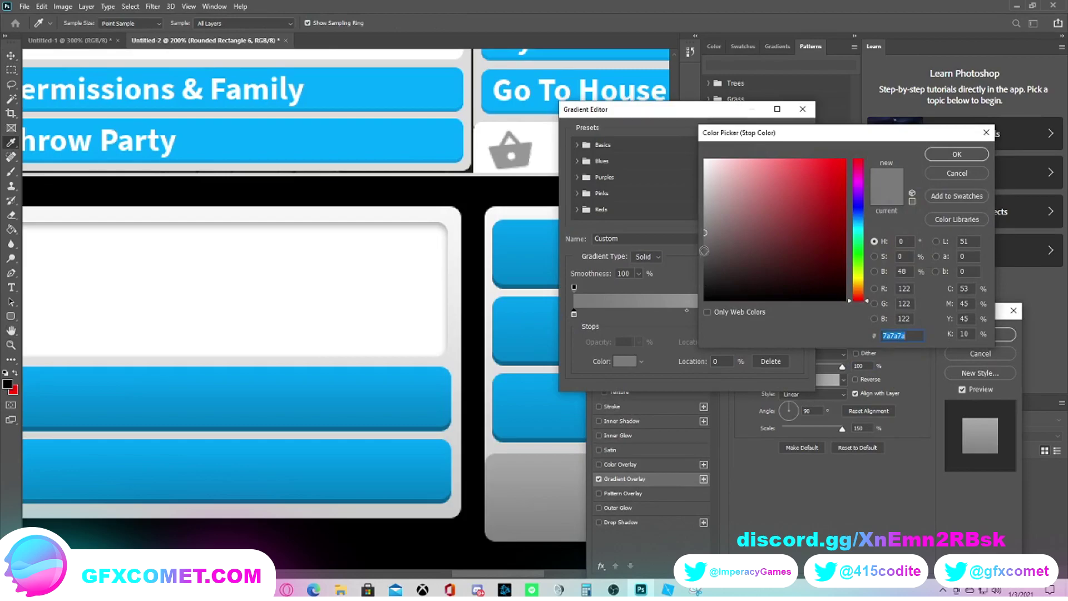
{"action": "left_click", "coordinate": [957, 154]}
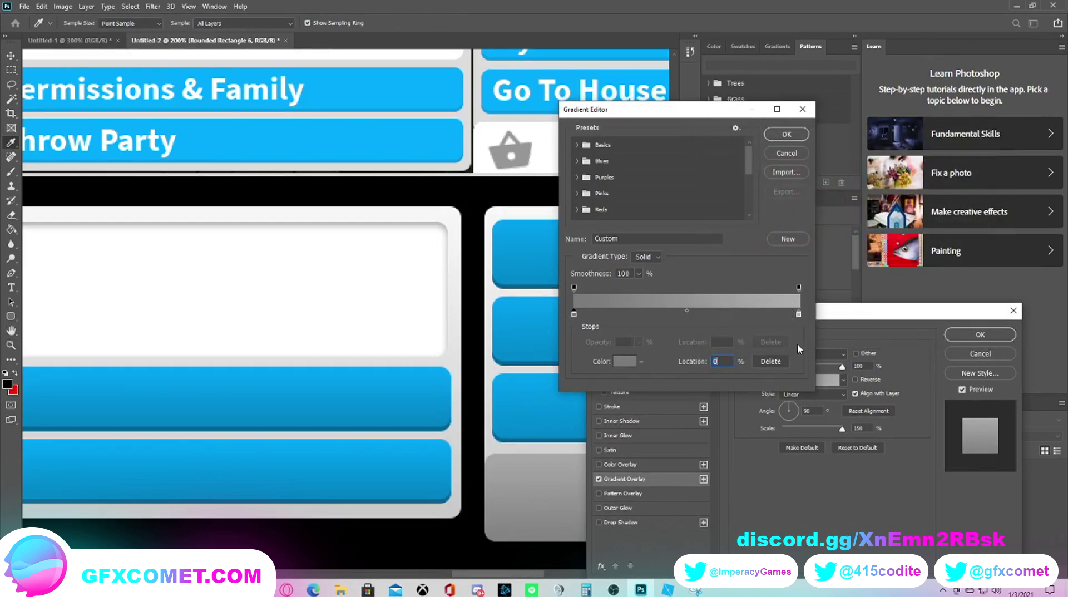
{"action": "double_click", "coordinate": [798, 314]}
{"action": "mouse_move", "coordinate": [703, 201]}
{"action": "left_mouse_down"}
{"action": "mouse_move", "coordinate": [702, 177]}
{"action": "mouse_move", "coordinate": [701, 188]}
{"action": "left_mouse_up"}
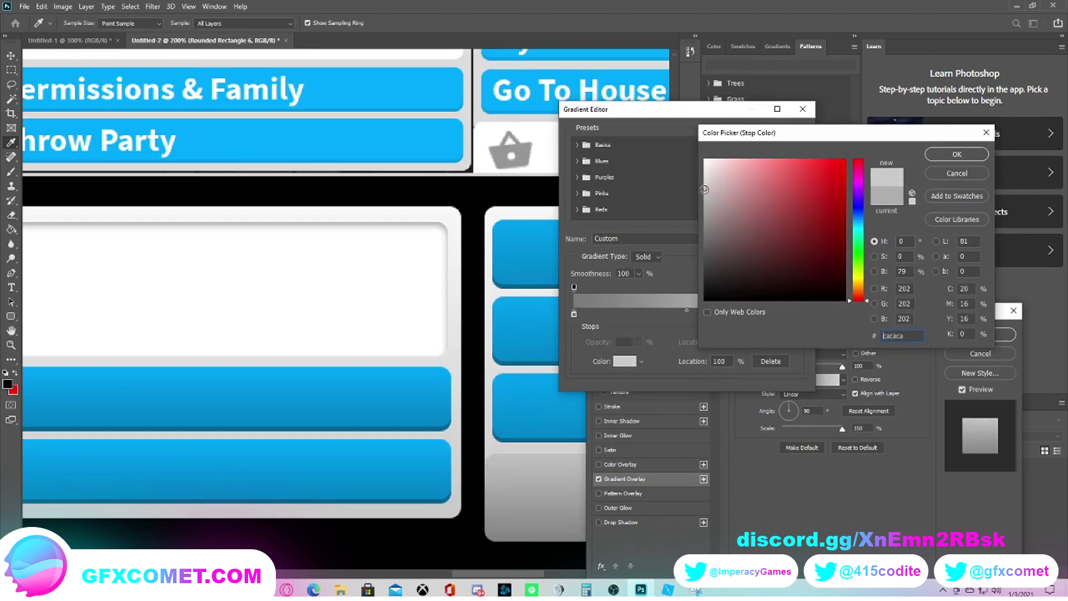
{"action": "left_click_drag", "start_coordinate": [704, 189], "coordinate": [705, 187]}
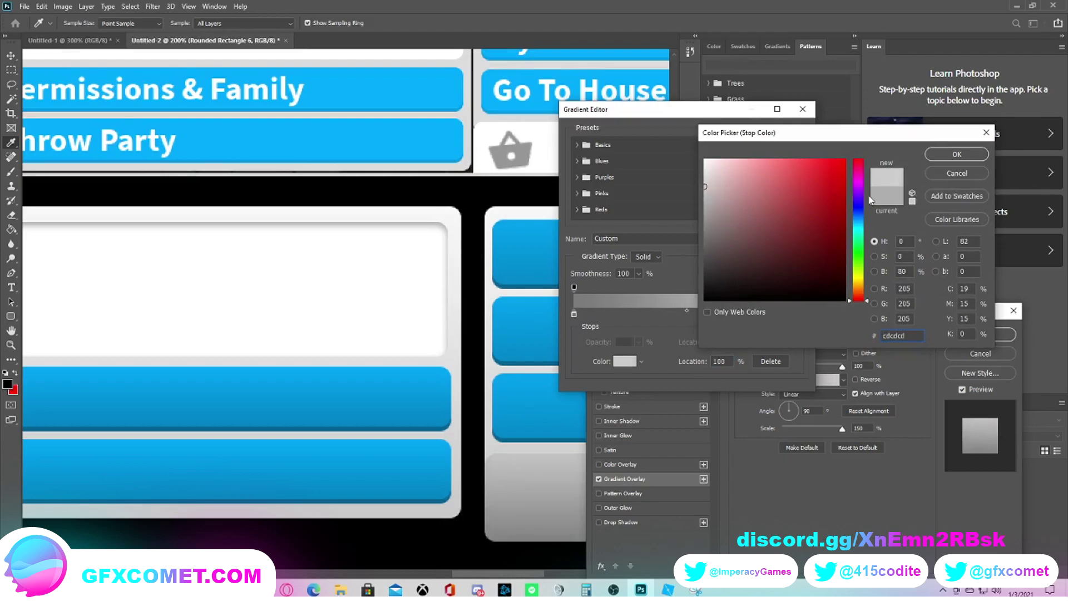
{"action": "left_click", "coordinate": [929, 158]}
{"action": "left_click", "coordinate": [784, 134]}
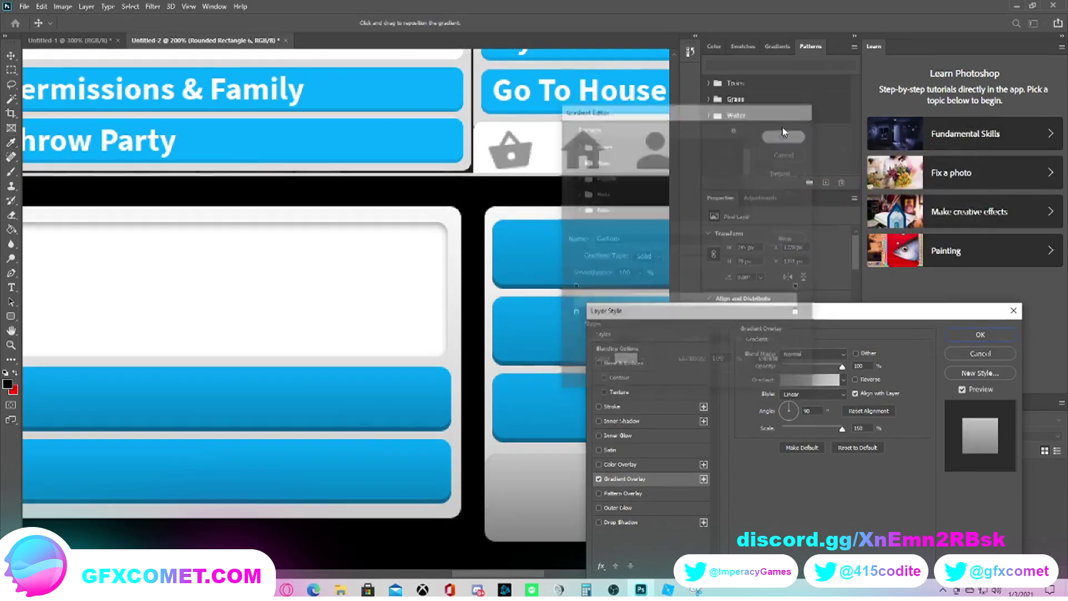
{"action": "left_click", "coordinate": [980, 334]}
{"action": "scroll", "coordinate": [784, 444], "scroll_direction": "down", "scroll_amount": 3}
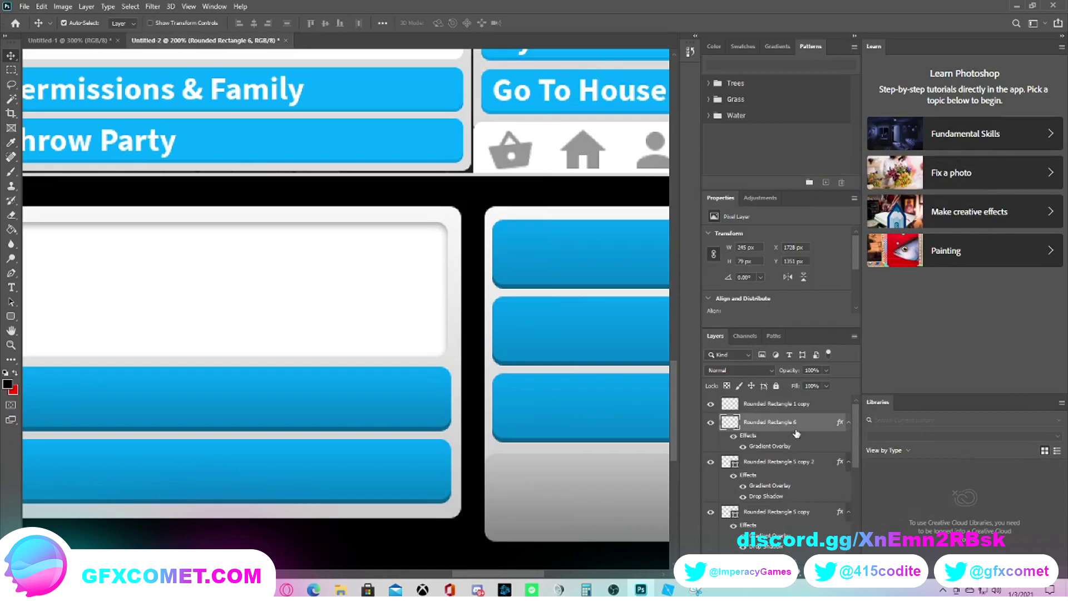
Step: Rasterize the layer styles of Rounded Rectangle 6 and Rounded Rectangle 4
{"action": "right_click", "coordinate": [796, 433]}
{"action": "left_click", "coordinate": [839, 287]}
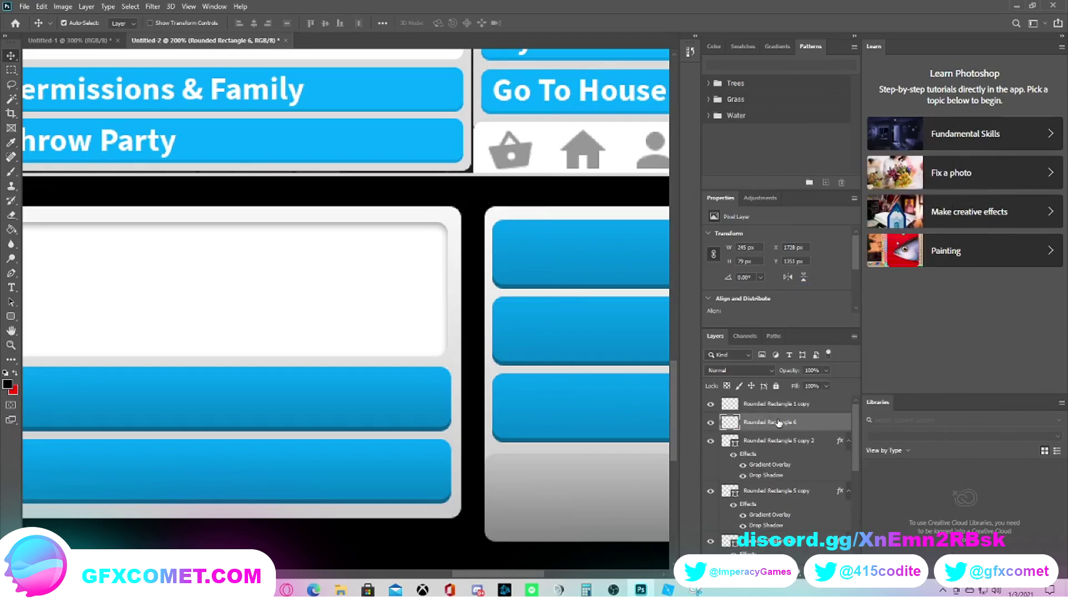
{"action": "scroll", "coordinate": [793, 500], "scroll_direction": "up", "scroll_amount": 5}
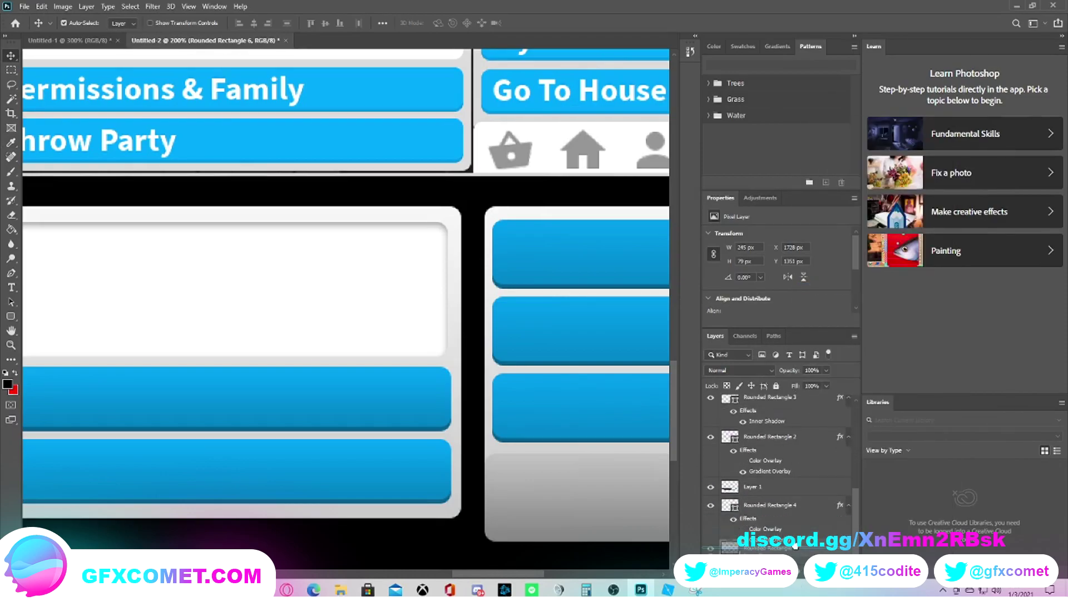
{"action": "left_click", "coordinate": [797, 506]}
{"action": "right_click", "coordinate": [798, 506]}
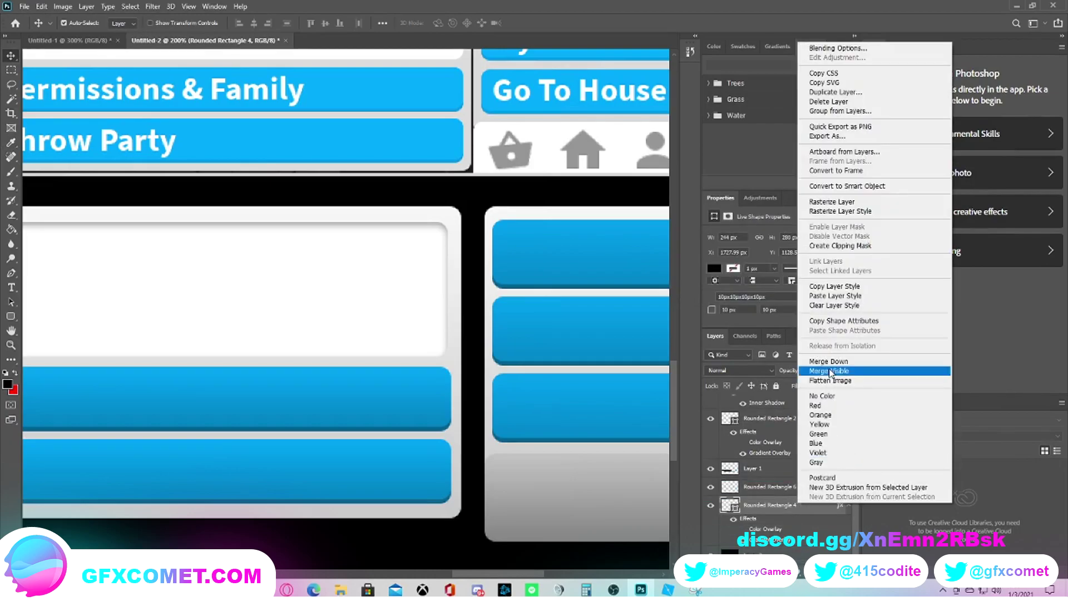
{"action": "left_click", "coordinate": [837, 211]}
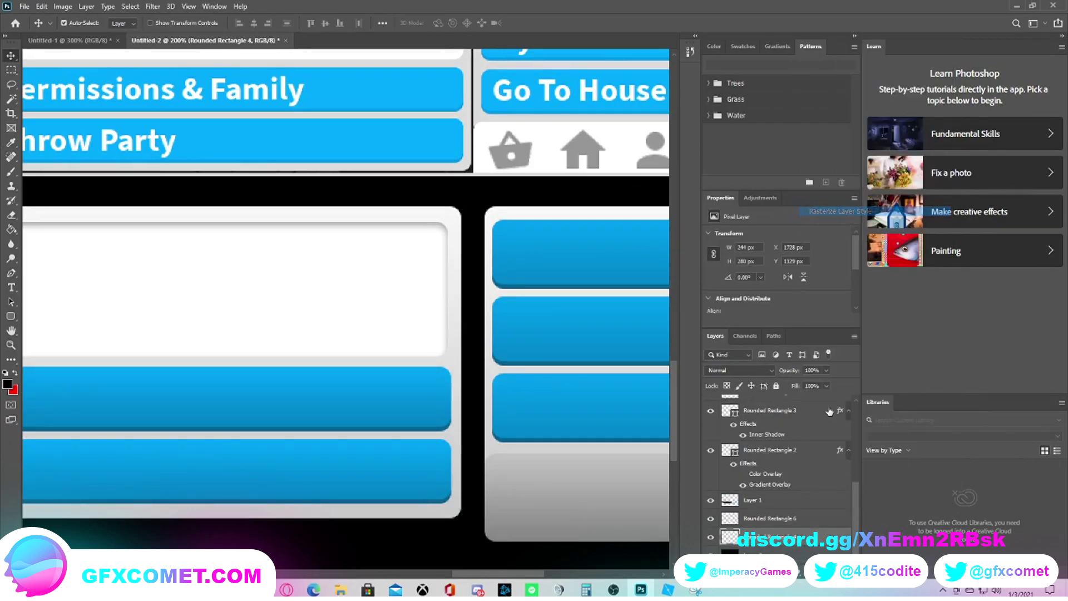
Step: Clip Rounded Rectangle 6 to the layer above it as a clipping mask
{"action": "left_click", "coordinate": [788, 521]}
{"action": "left_click", "coordinate": [788, 522], "text": "alt"}
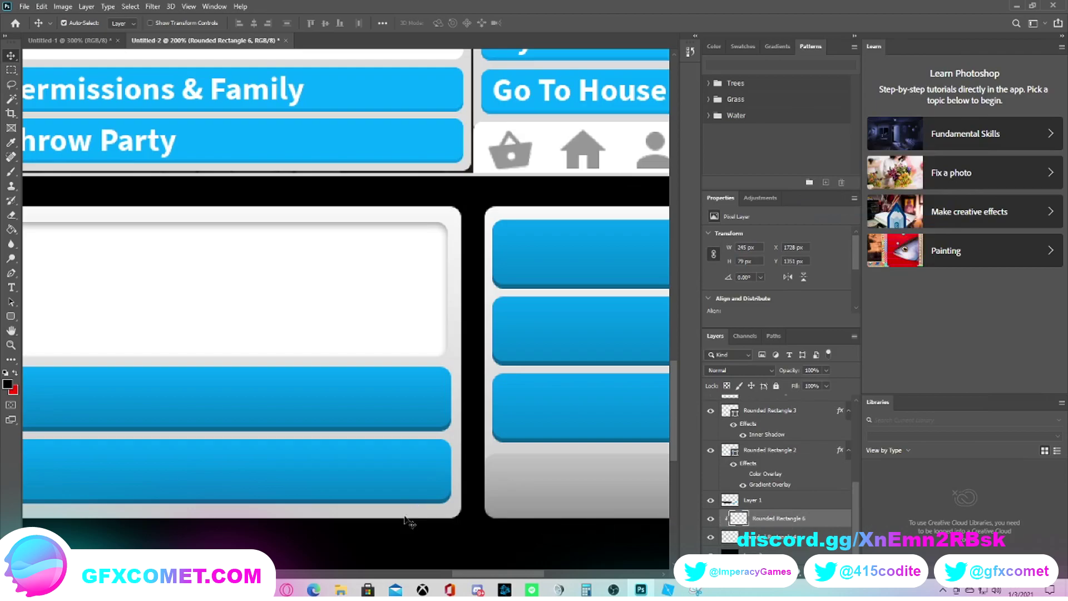
{"action": "scroll", "coordinate": [470, 556], "scroll_direction": "down", "scroll_amount": 2}
{"action": "scroll", "coordinate": [472, 554], "scroll_direction": "down", "scroll_amount": 1}
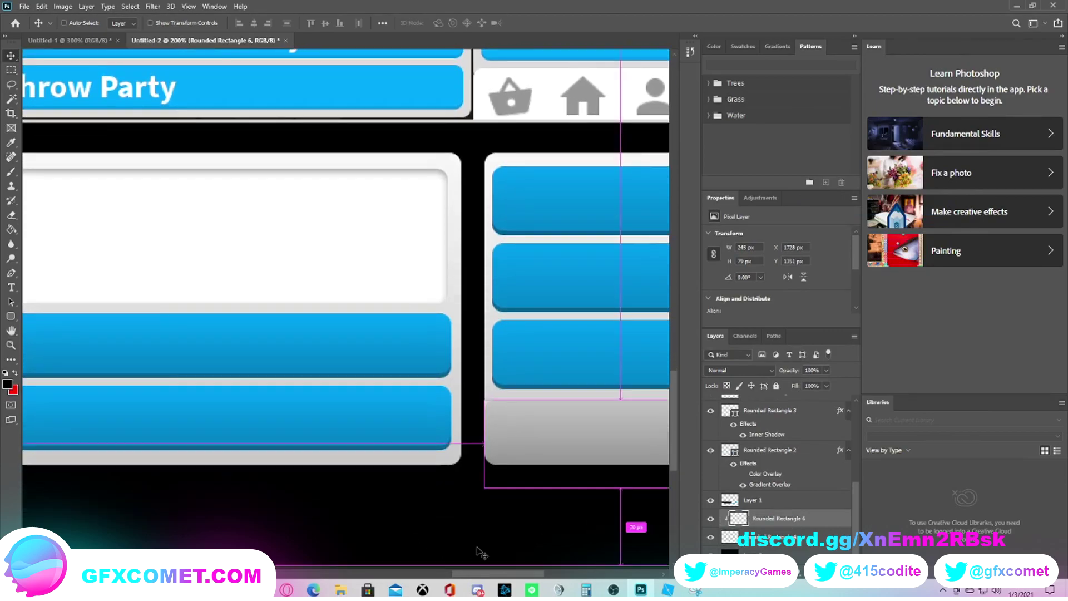
{"action": "scroll", "coordinate": [478, 554], "scroll_direction": "down", "scroll_amount": 2, "text": "alt"}
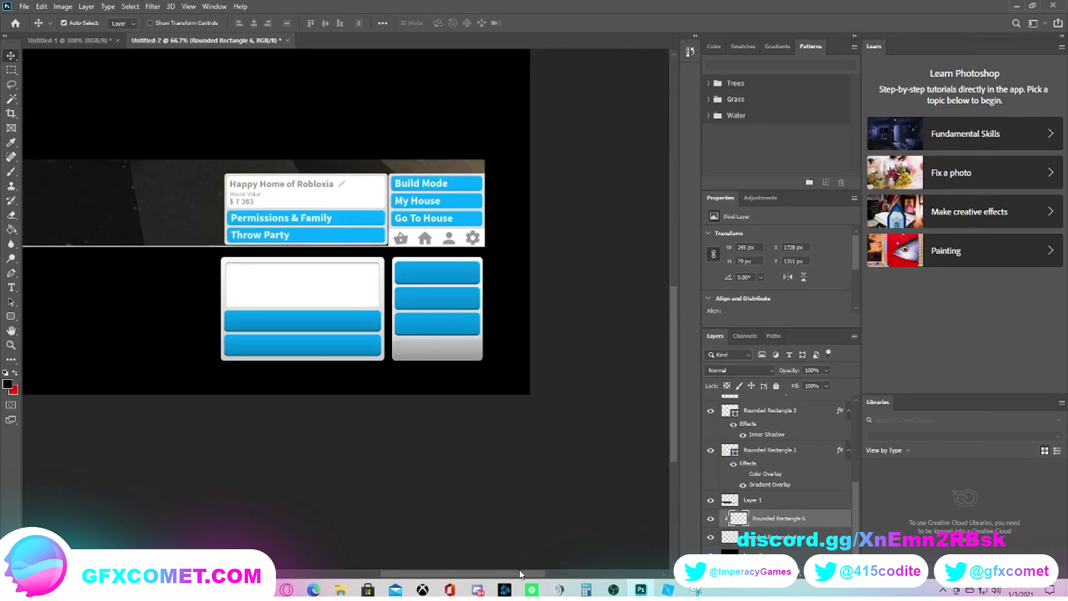
{"action": "mouse_move", "coordinate": [520, 573]}
{"action": "left_mouse_down"}
{"action": "mouse_move", "coordinate": [426, 573]}
{"action": "mouse_move", "coordinate": [529, 574]}
{"action": "mouse_move", "coordinate": [513, 574]}
{"action": "left_mouse_up"}
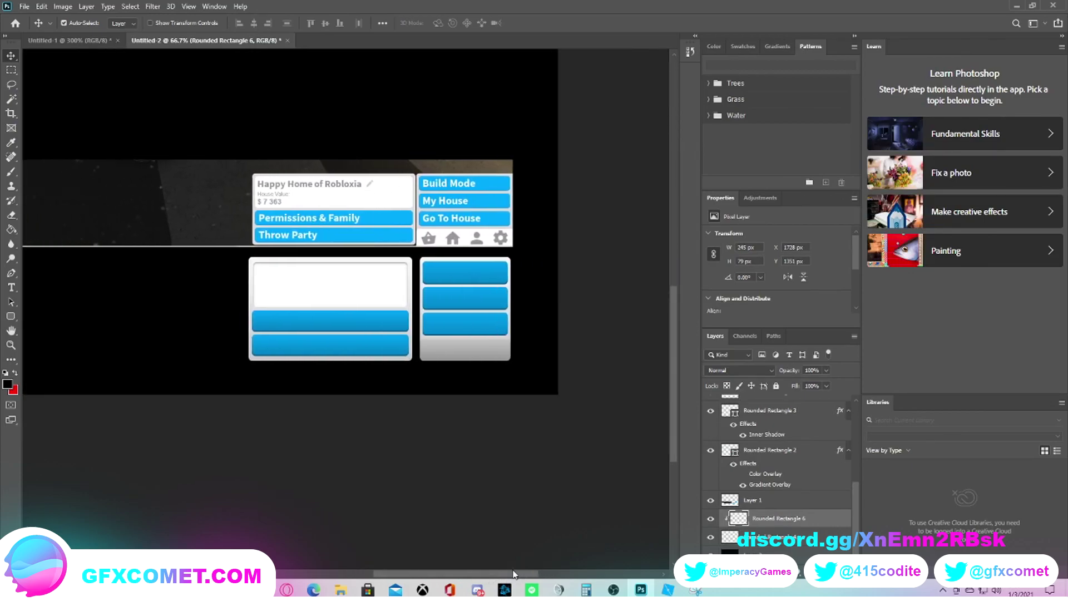
{"action": "scroll", "coordinate": [459, 402], "scroll_direction": "up", "scroll_amount": 2}
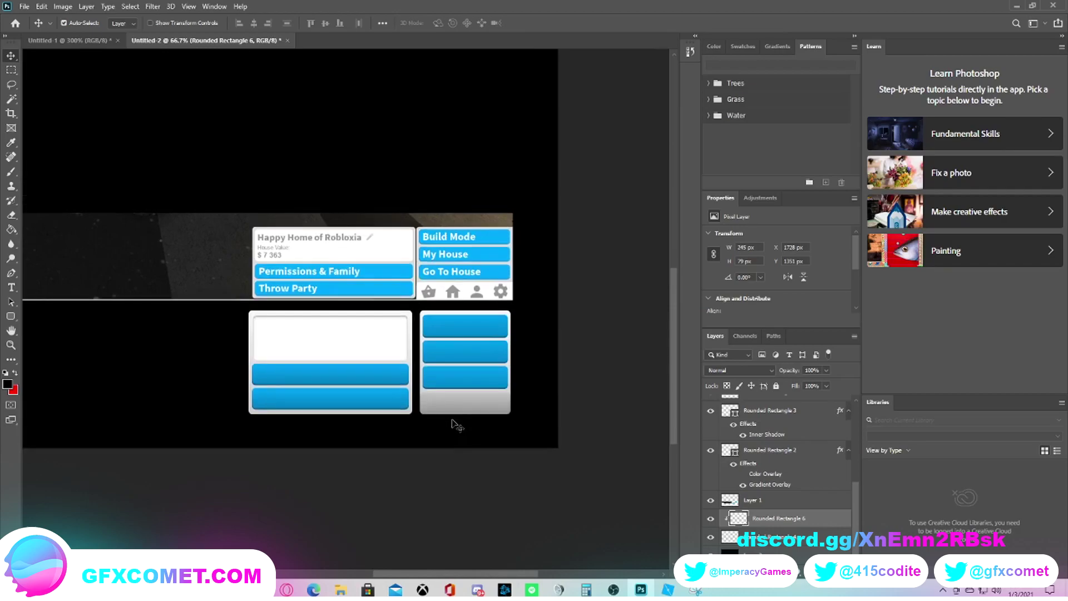
{"action": "scroll", "coordinate": [457, 427], "scroll_direction": "up", "scroll_amount": 3}
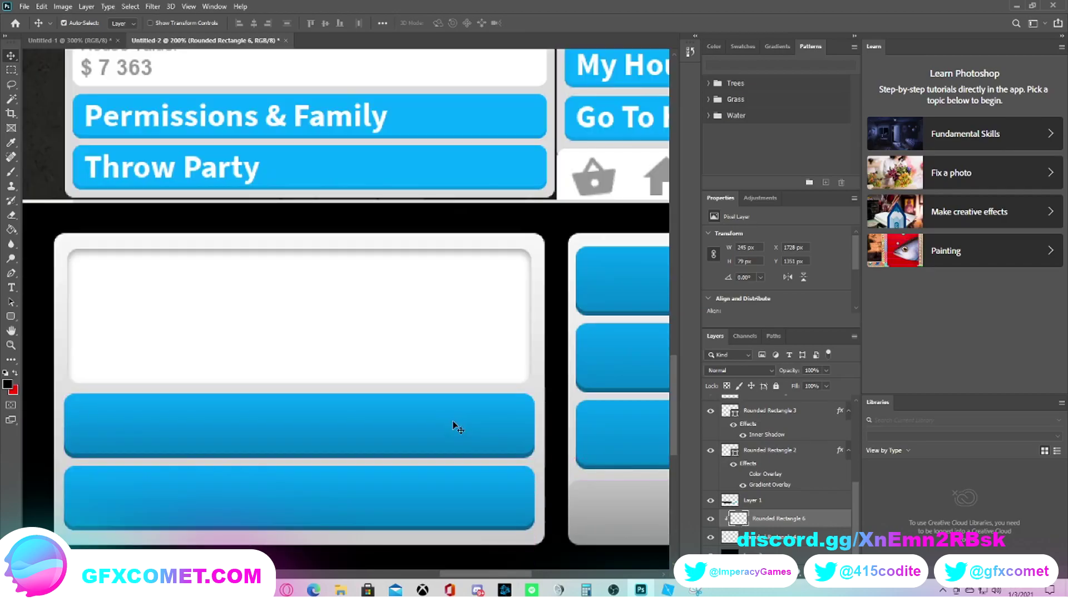
Step: Draw a rectangular selection around the gear icon in the bottom bar
{"action": "left_click_drag", "start_coordinate": [475, 576], "coordinate": [523, 575]}
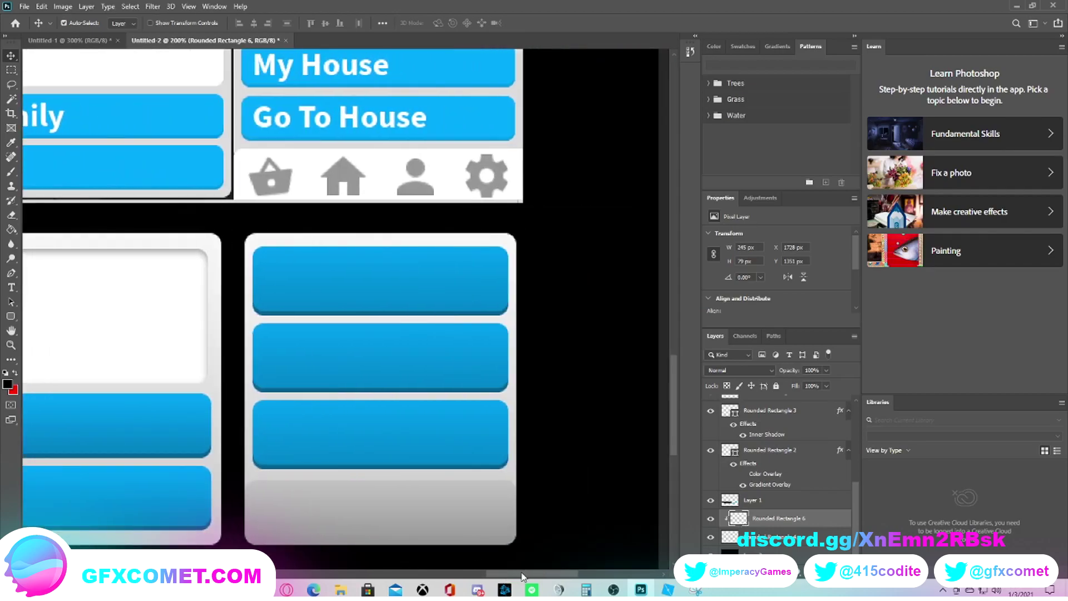
{"action": "scroll", "coordinate": [559, 462], "scroll_direction": "up", "scroll_amount": 3}
{"action": "left_click", "coordinate": [11, 69]}
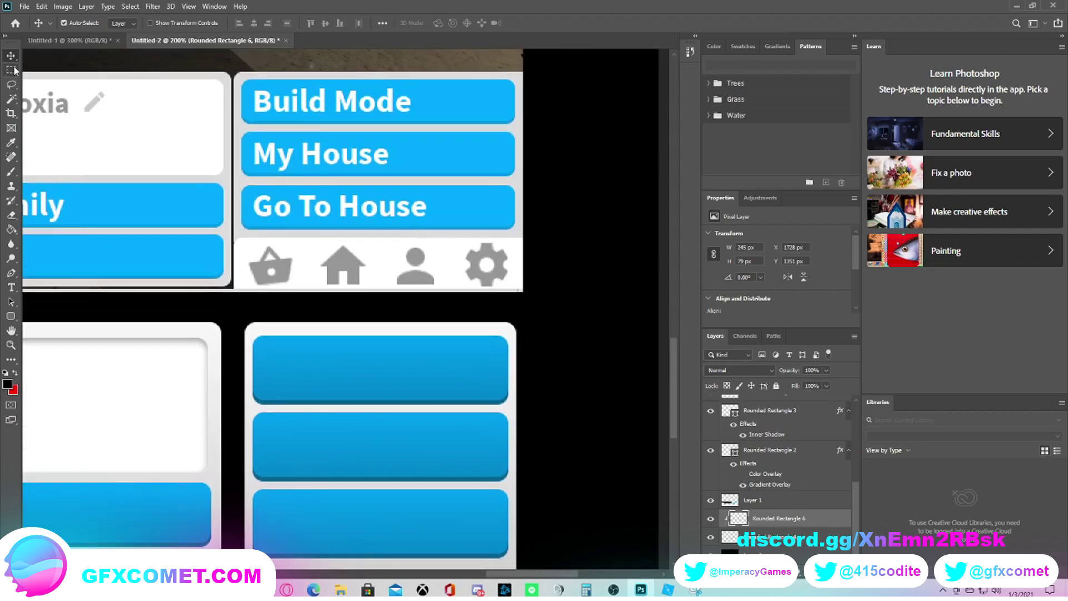
{"action": "left_click_drag", "start_coordinate": [462, 243], "coordinate": [515, 288]}
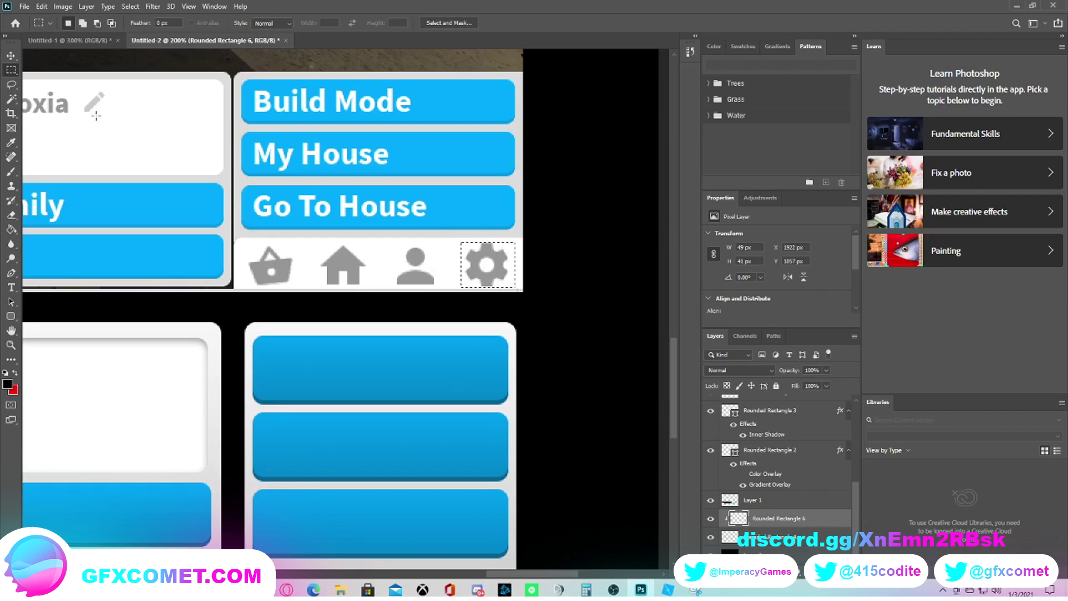
{"action": "key", "text": "ctrl+c"}
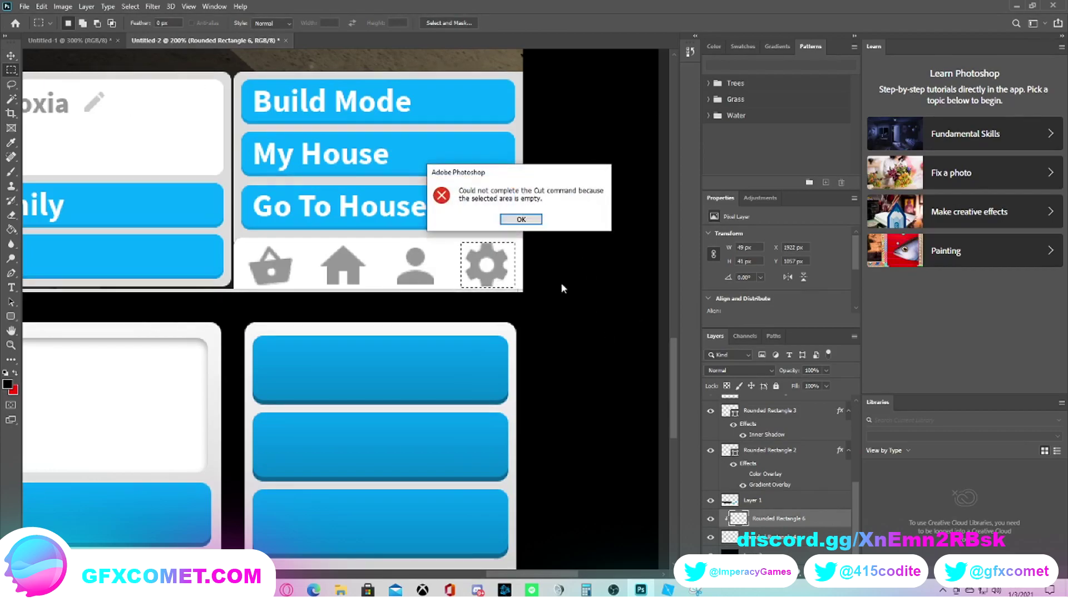
{"action": "left_click", "coordinate": [517, 218]}
{"action": "scroll", "coordinate": [798, 522], "scroll_direction": "up", "scroll_amount": 3}
{"action": "scroll", "coordinate": [798, 523], "scroll_direction": "up", "scroll_amount": 2}
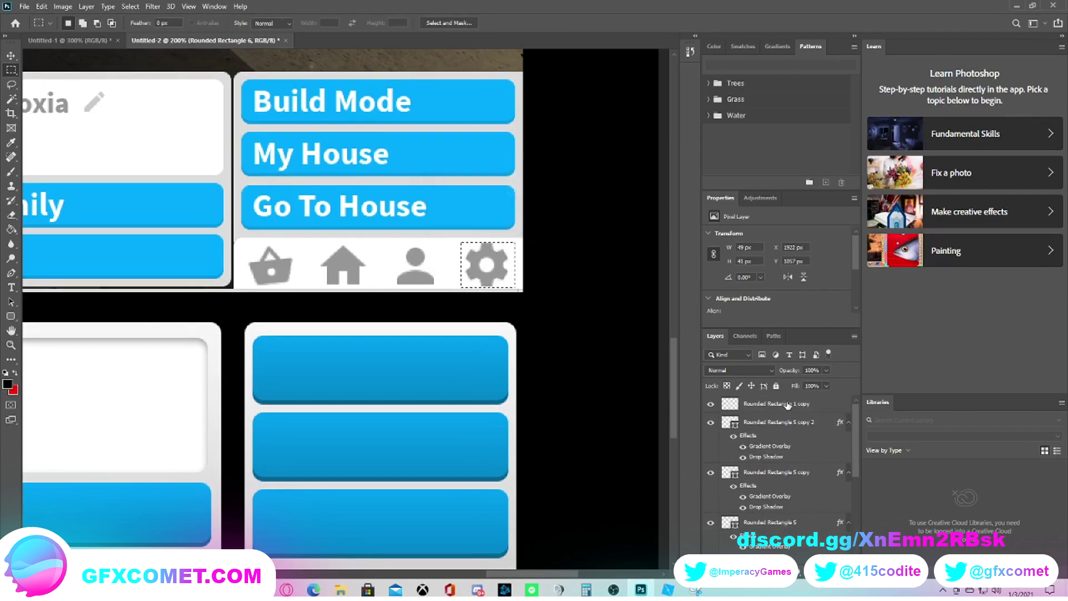
Step: Cut the gear from Layer 1 and paste it onto its own new layer
{"action": "key", "text": "ctrl+j"}
{"action": "scroll", "coordinate": [824, 490], "scroll_direction": "down", "scroll_amount": 5}
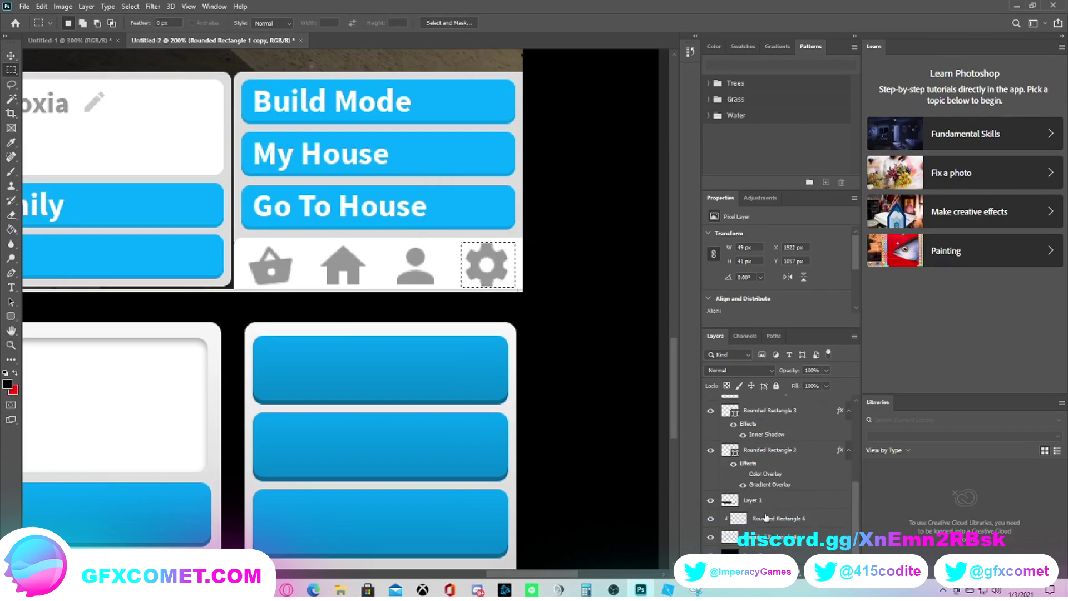
{"action": "left_click", "coordinate": [790, 500]}
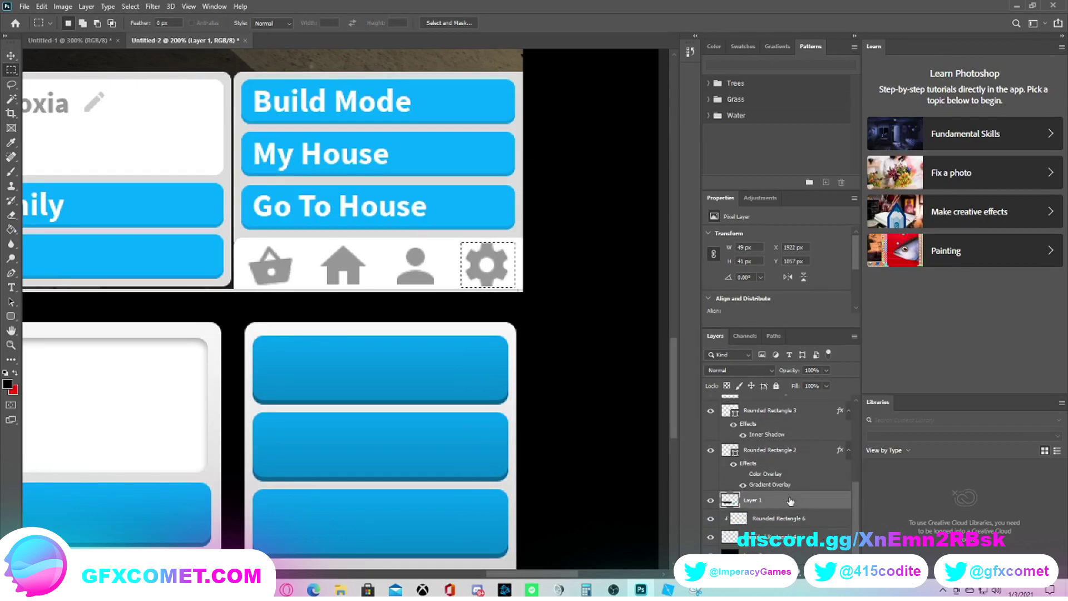
{"action": "key", "text": "ctrl+x"}
{"action": "key", "text": "ctrl+v"}
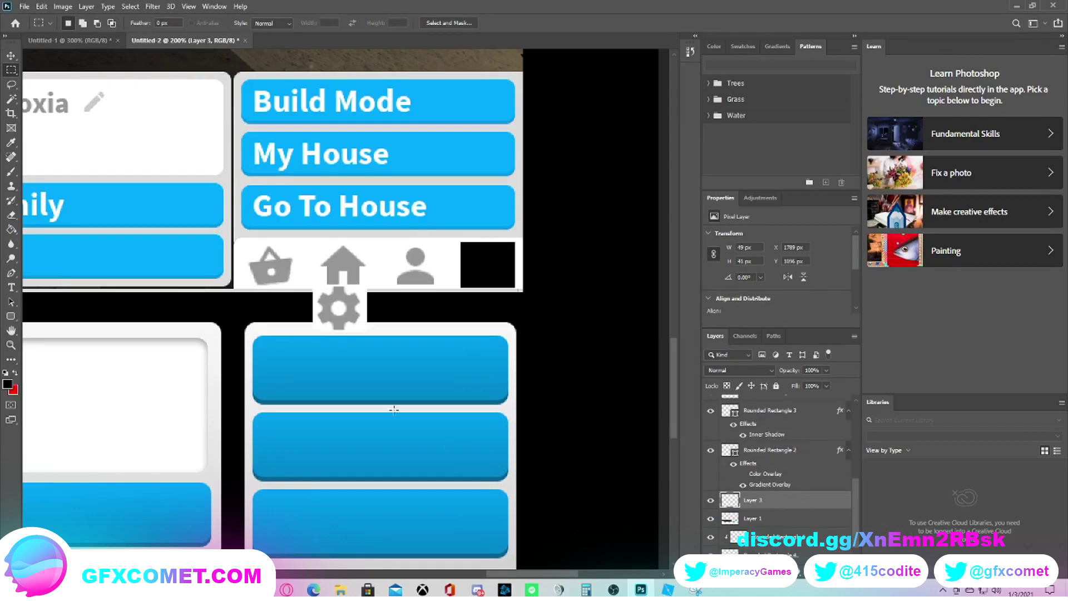
Step: Delete the white background around the gear with the Magic Wand and deselect
{"action": "left_click", "coordinate": [11, 99]}
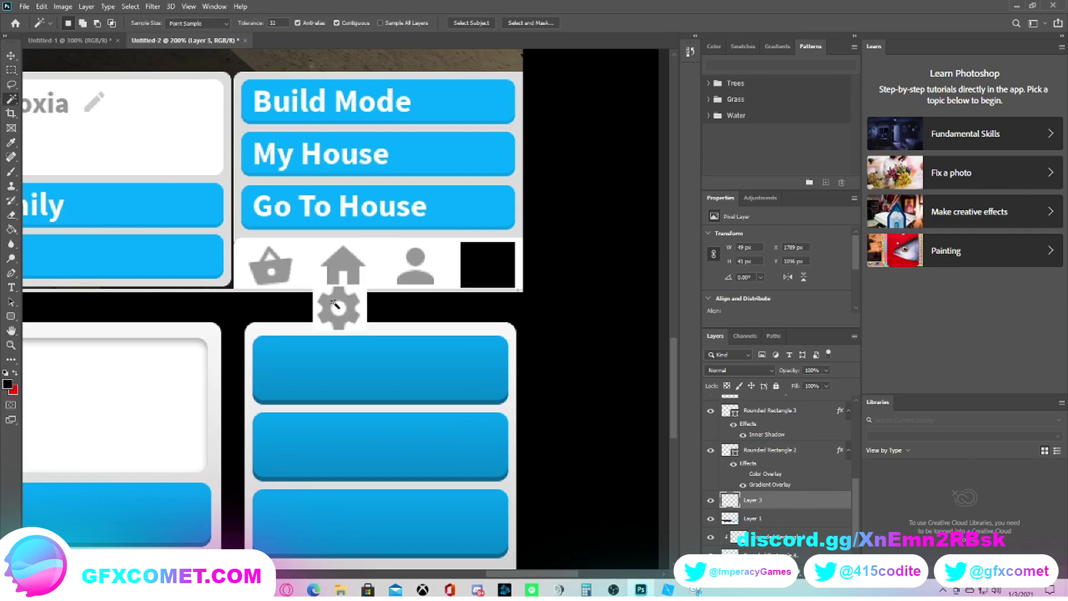
{"action": "left_click", "coordinate": [362, 321]}
{"action": "key", "text": "Delete"}
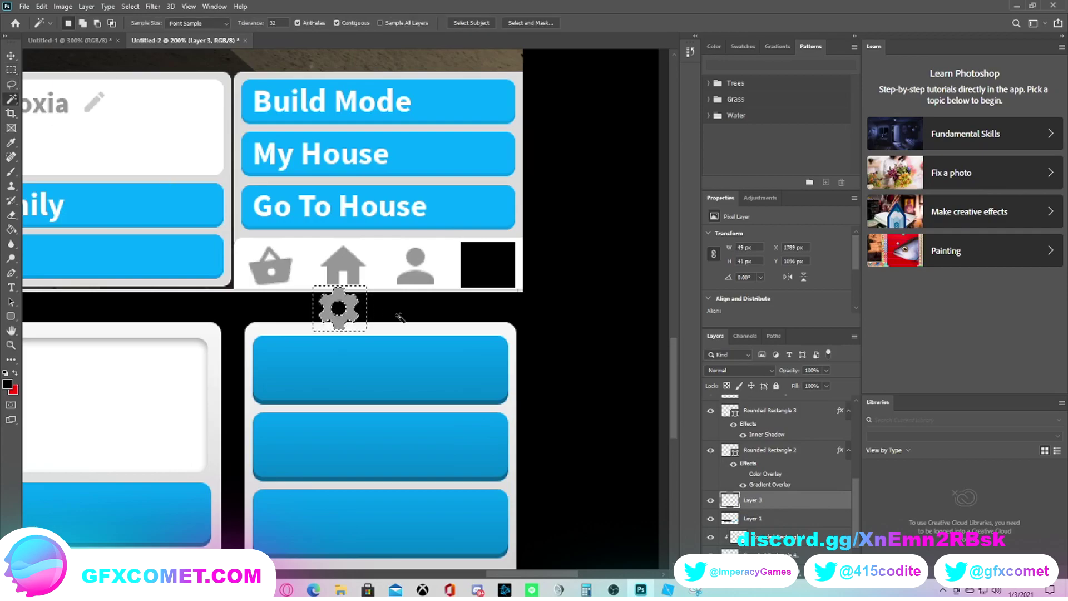
{"action": "left_click", "coordinate": [11, 71]}
{"action": "left_click", "coordinate": [182, 175]}
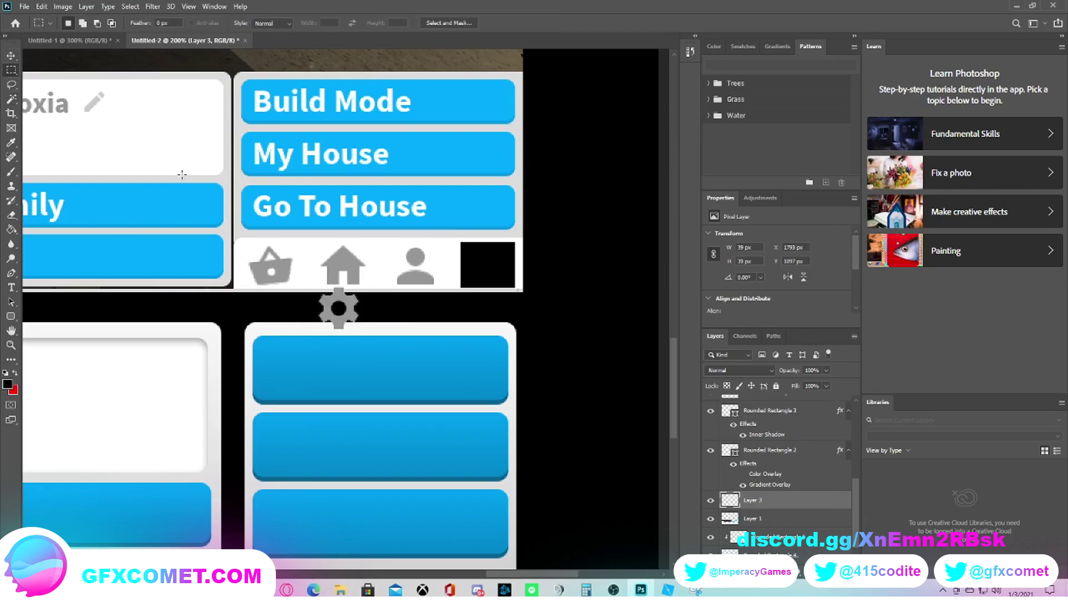
Step: Move the gear into the grey bottom strip of the right button panel
{"action": "left_click", "coordinate": [11, 56]}
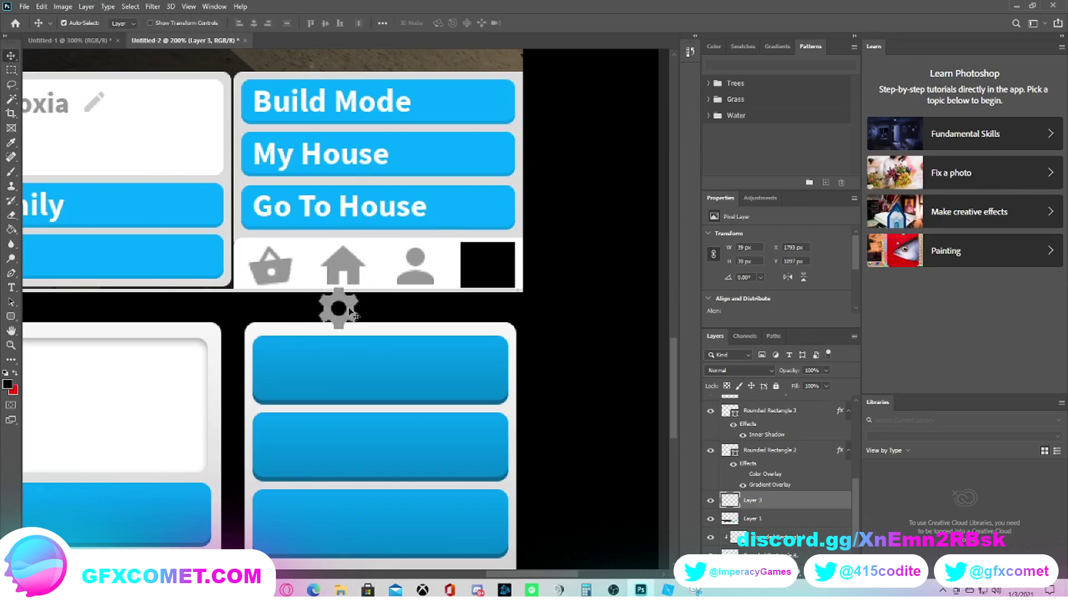
{"action": "left_click_drag", "start_coordinate": [351, 313], "coordinate": [551, 481]}
{"action": "scroll", "coordinate": [572, 475], "scroll_direction": "down", "scroll_amount": 3}
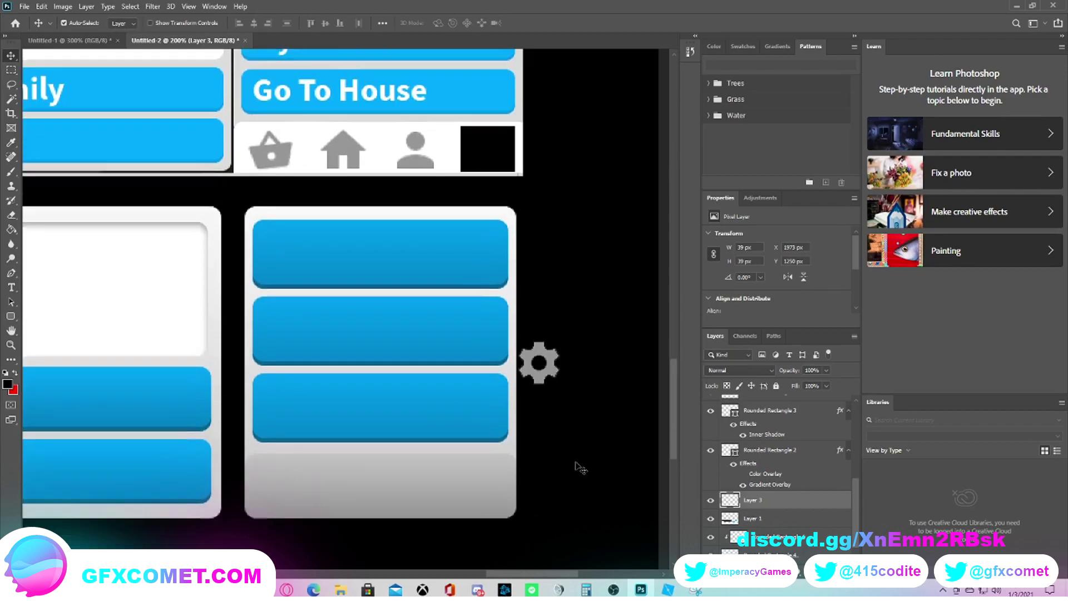
{"action": "scroll", "coordinate": [578, 466], "scroll_direction": "down", "scroll_amount": 1}
{"action": "left_click_drag", "start_coordinate": [539, 353], "coordinate": [470, 482]}
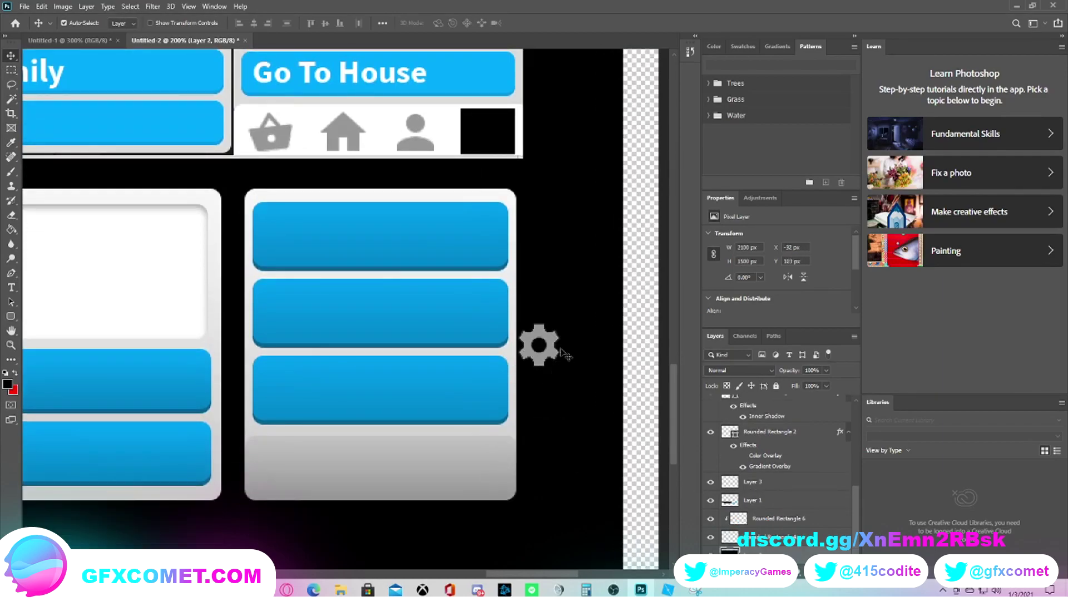
{"action": "left_click_drag", "start_coordinate": [553, 358], "coordinate": [493, 483]}
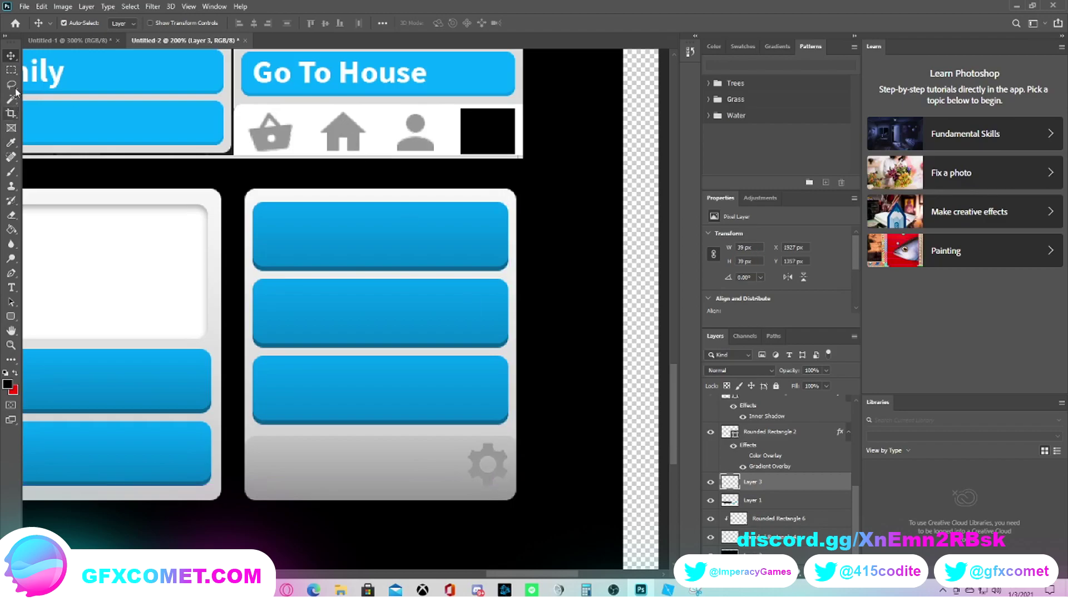
Step: Fill a new layer with black over the person icon's area and merge it into Layer 1
{"action": "left_click", "coordinate": [11, 69]}
{"action": "left_click_drag", "start_coordinate": [393, 109], "coordinate": [441, 152]}
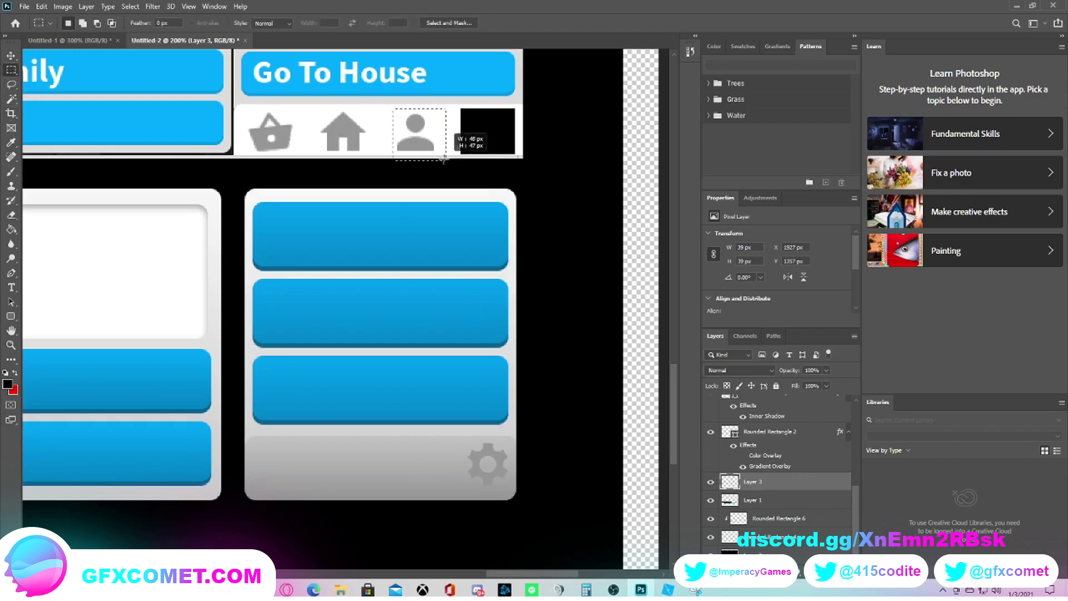
{"action": "key", "text": "ctrl+shift+alt+n"}
{"action": "key", "text": "alt+BackSpace"}
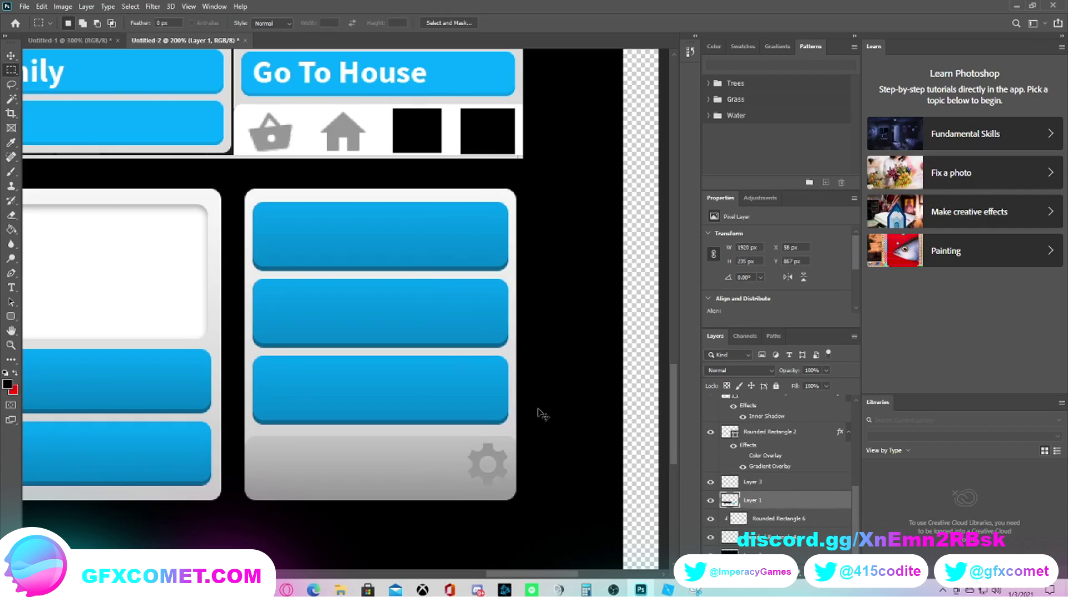
{"action": "key", "text": "ctrl+d"}
{"action": "left_click", "coordinate": [10, 56]}
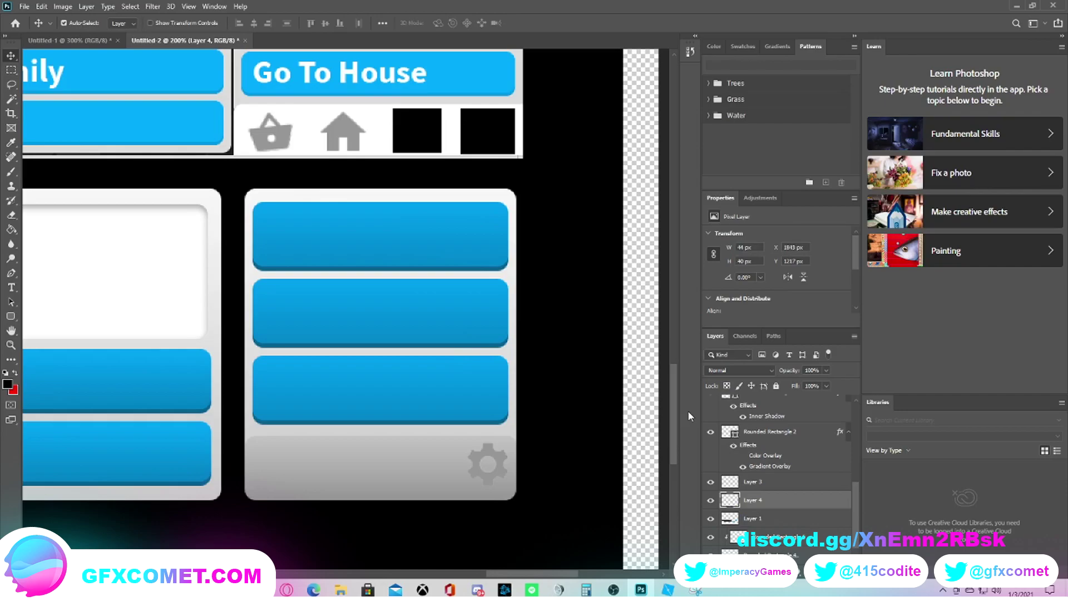
{"action": "key", "text": "ctrl+e"}
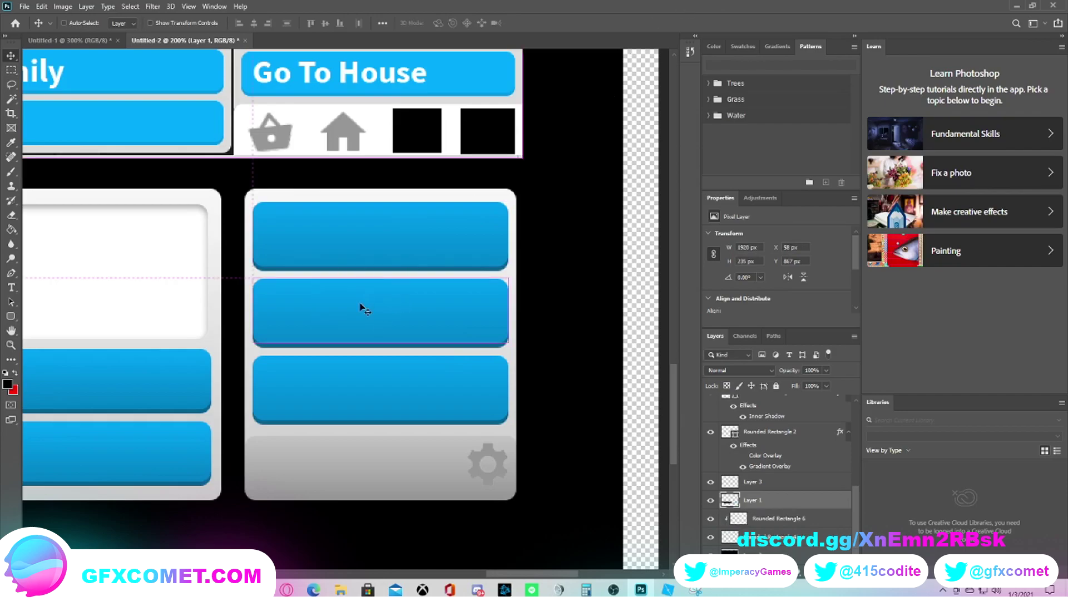
Step: Undo the merge, move Layer 4 below Layer 1, and shift the background to close the transparent strip
{"action": "key", "text": "ctrl+z"}
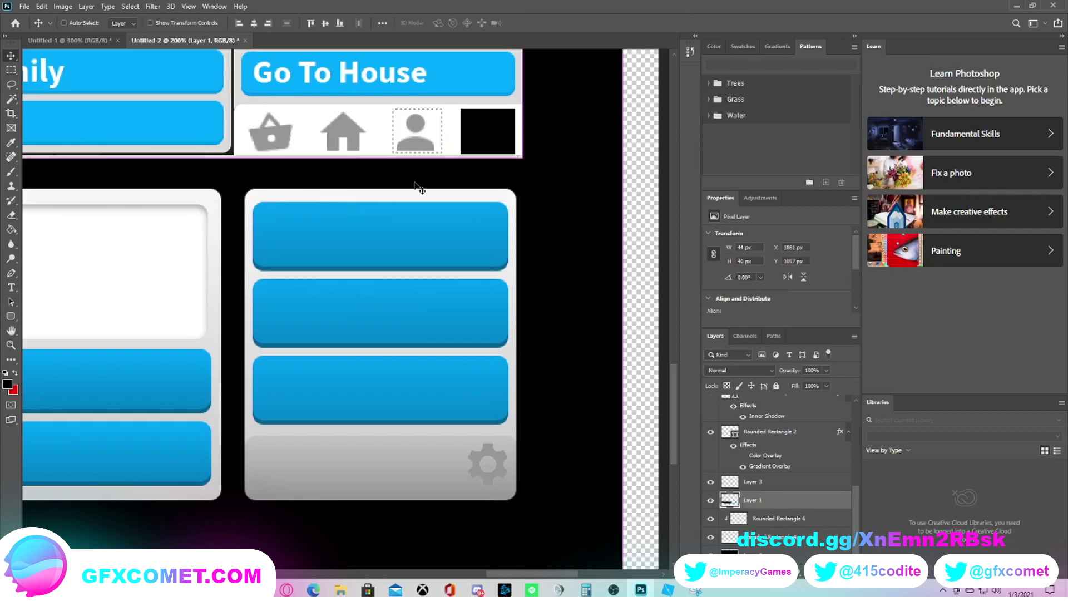
{"action": "key", "text": "ctrl+z"}
{"action": "left_click_drag", "start_coordinate": [767, 504], "coordinate": [793, 537]}
{"action": "scroll", "coordinate": [572, 424], "scroll_direction": "down", "scroll_amount": 3}
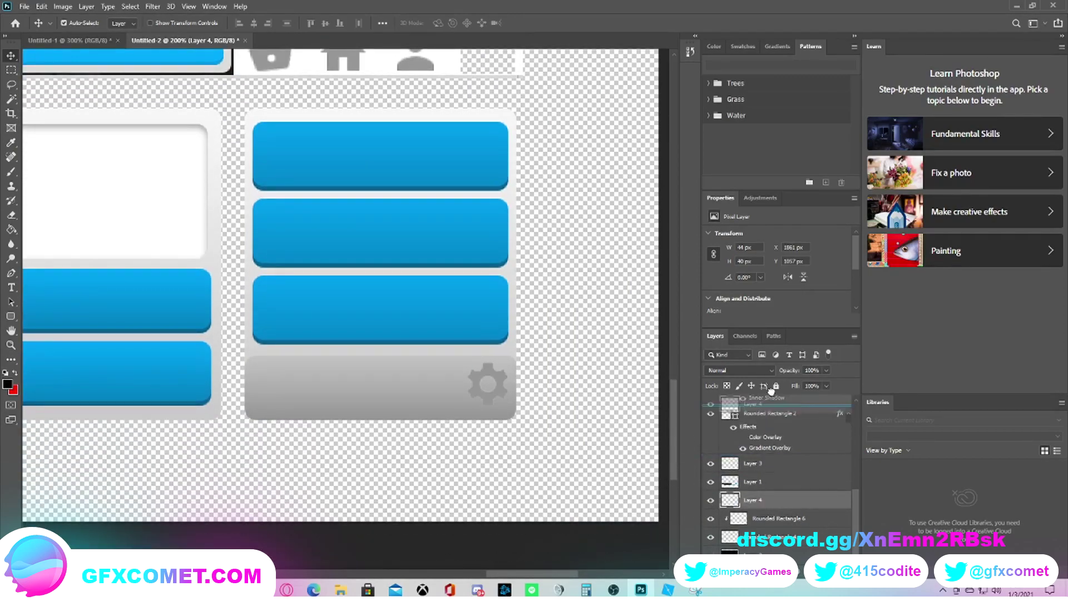
{"action": "scroll", "coordinate": [764, 502], "scroll_direction": "up", "scroll_amount": 2}
{"action": "scroll", "coordinate": [551, 428], "scroll_direction": "down", "scroll_amount": 1}
{"action": "scroll", "coordinate": [559, 419], "scroll_direction": "up", "scroll_amount": 3}
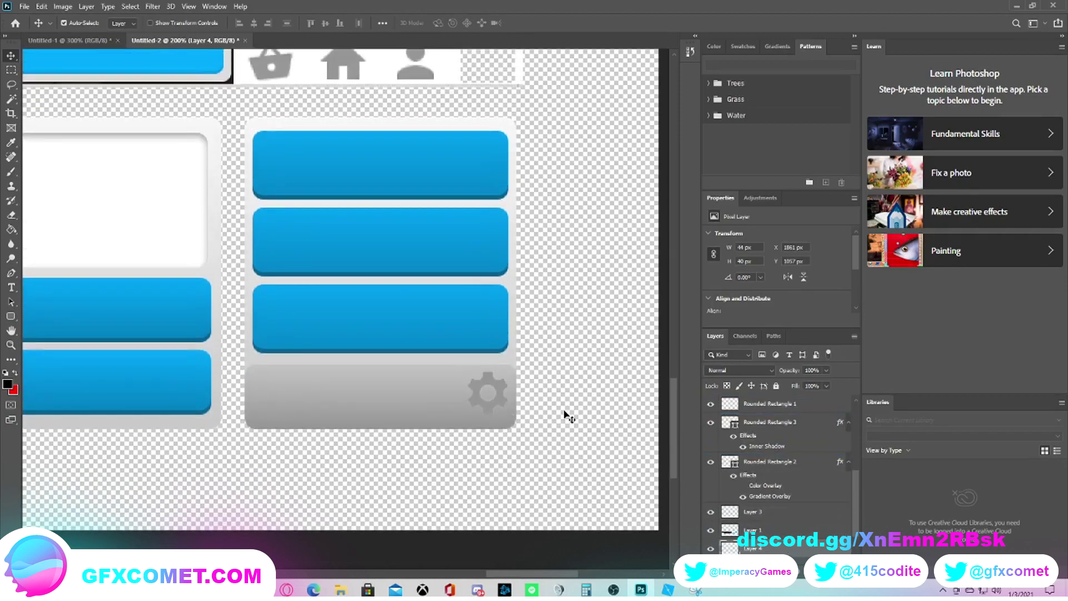
{"action": "key", "text": "ctrl+z"}
{"action": "key", "text": "ctrl+z"}
{"action": "key", "text": "ctrl+z"}
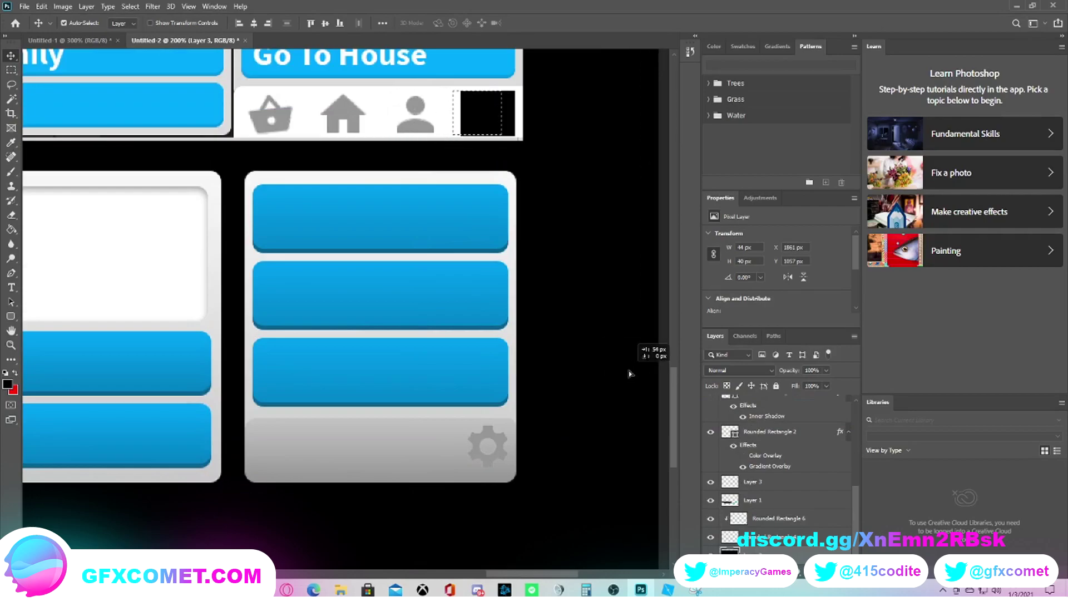
{"action": "scroll", "coordinate": [640, 359], "scroll_direction": "right", "scroll_amount": 4}
{"action": "left_click_drag", "start_coordinate": [332, 388], "coordinate": [396, 389]}
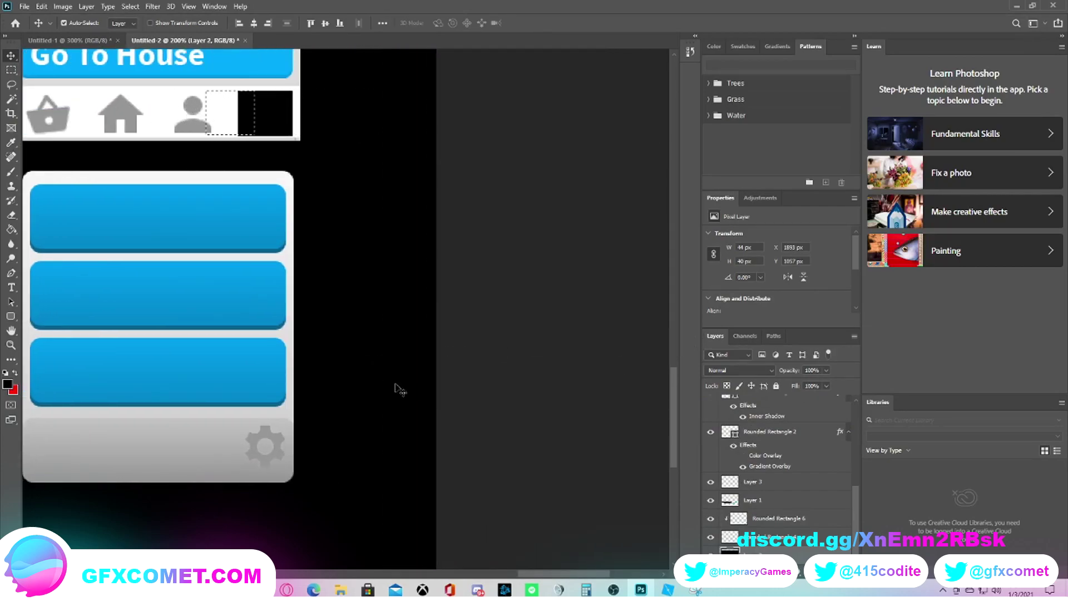
{"action": "left_click", "coordinate": [11, 99]}
Step: Select the person icon's body and head on Layer 1 and copy it onto new layers twice
{"action": "left_click", "coordinate": [199, 128]}
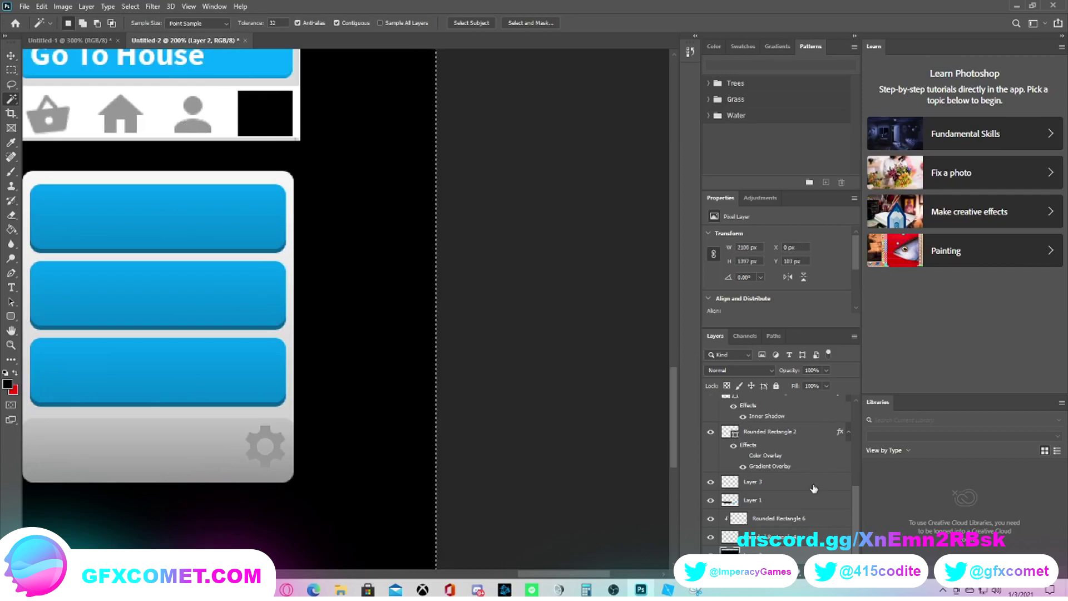
{"action": "left_click", "coordinate": [779, 503]}
{"action": "left_click", "coordinate": [189, 132]}
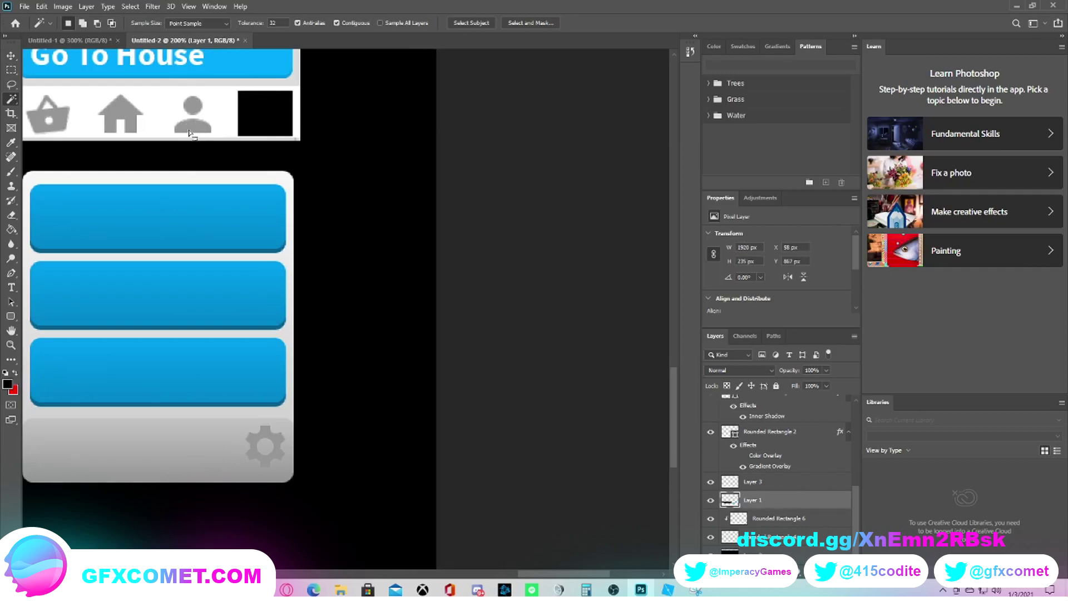
{"action": "left_click", "coordinate": [195, 104], "text": "shift"}
{"action": "key", "text": "ctrl+j"}
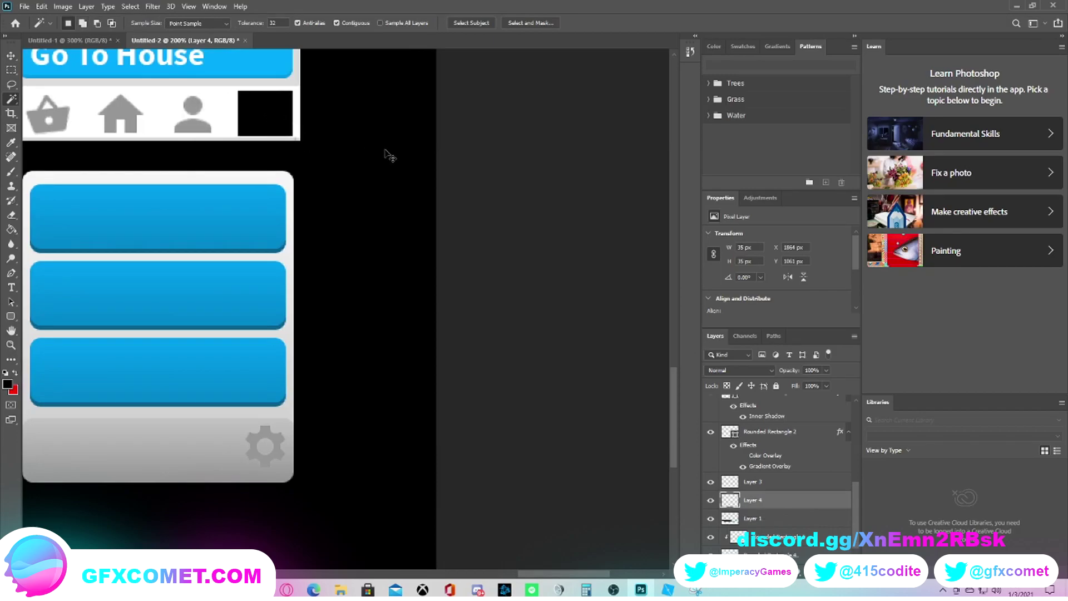
{"action": "key", "text": "ctrl+j"}
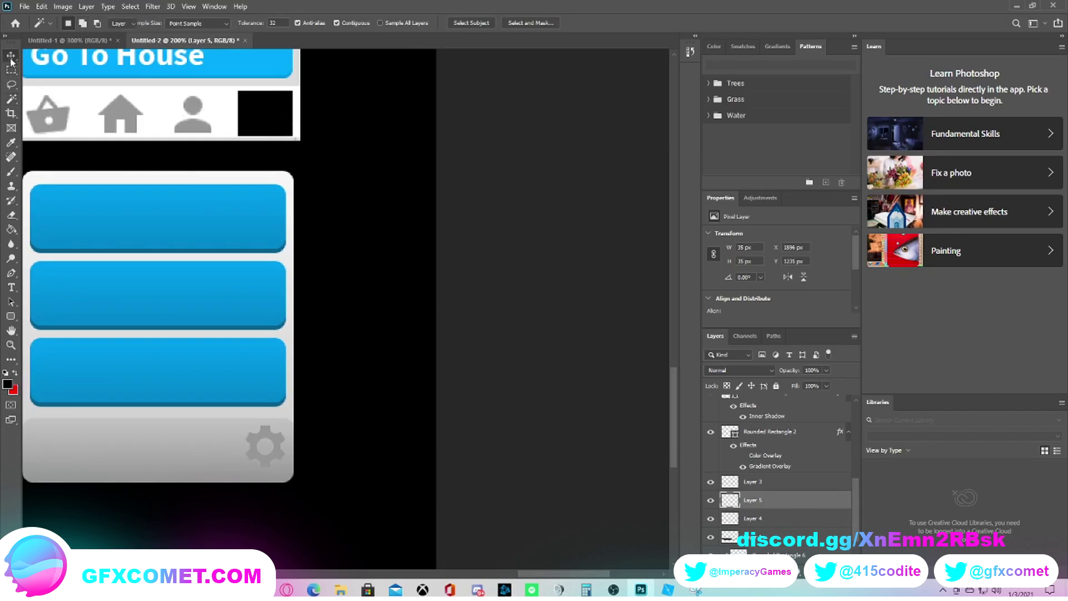
Step: Move the person icon copy onto the grey bottom bar, just left of the gear
{"action": "left_click", "coordinate": [12, 57]}
{"action": "key", "text": "ctrl+t"}
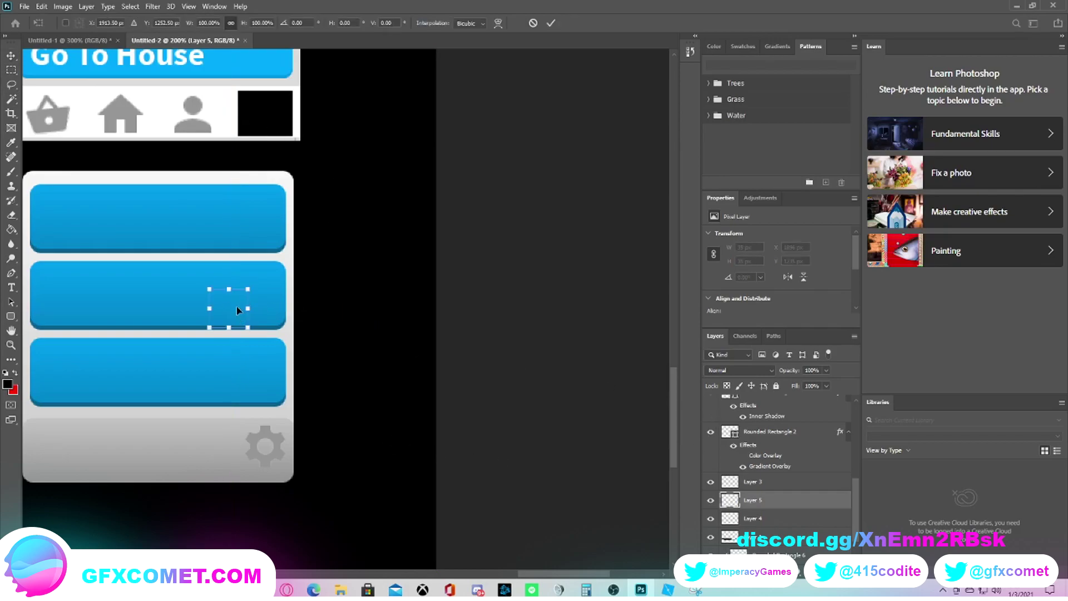
{"action": "left_click_drag", "start_coordinate": [236, 306], "coordinate": [214, 450]}
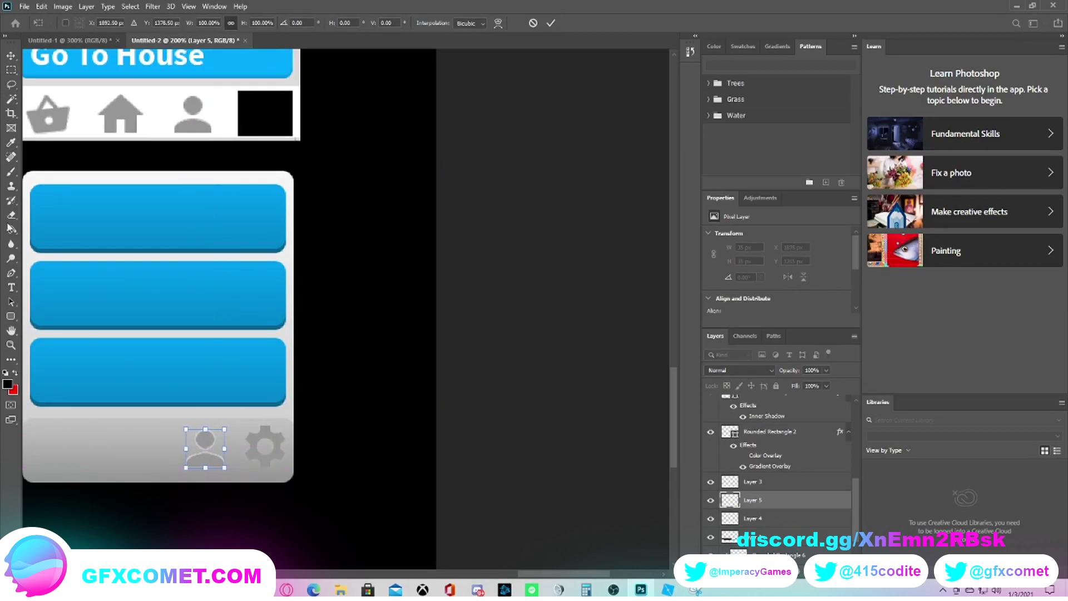
{"action": "left_click_drag", "start_coordinate": [536, 574], "coordinate": [523, 574]}
{"action": "key", "text": "Return"}
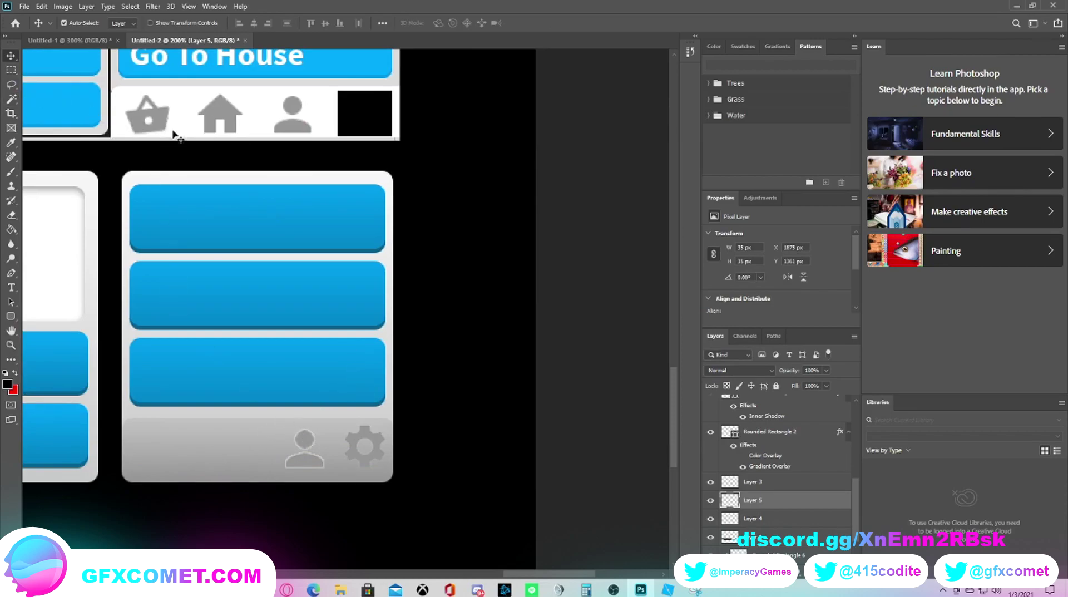
{"action": "left_click", "coordinate": [244, 526]}
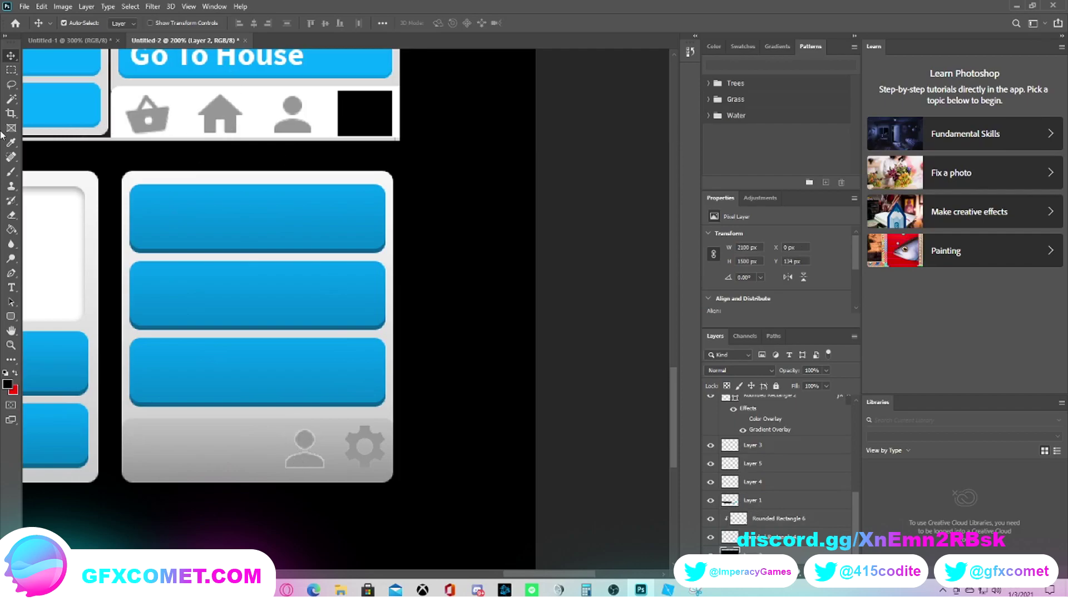
Step: Lift the house icon from the top bar onto its own layer and move it onto the lower grey bar
{"action": "left_click", "coordinate": [7, 71]}
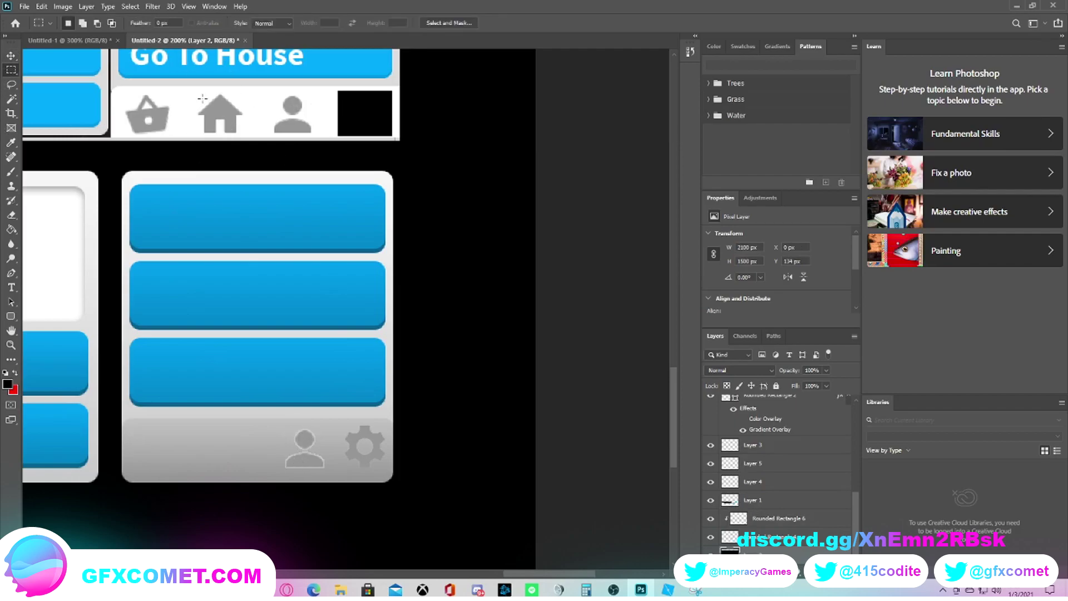
{"action": "left_click_drag", "start_coordinate": [195, 91], "coordinate": [251, 135]}
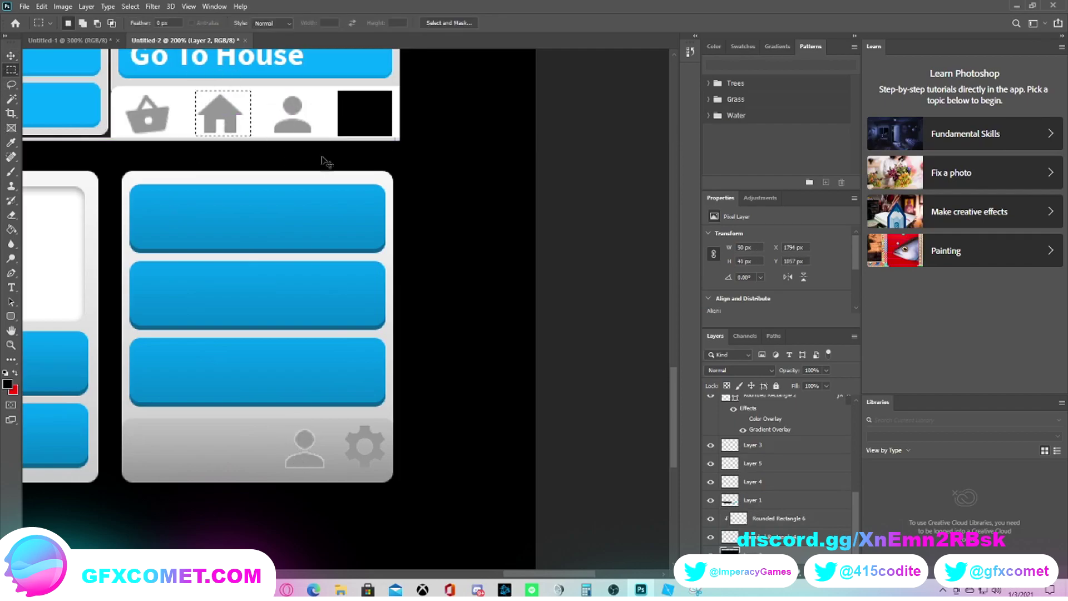
{"action": "left_click", "coordinate": [772, 506]}
{"action": "key", "text": "alt+BackSpace"}
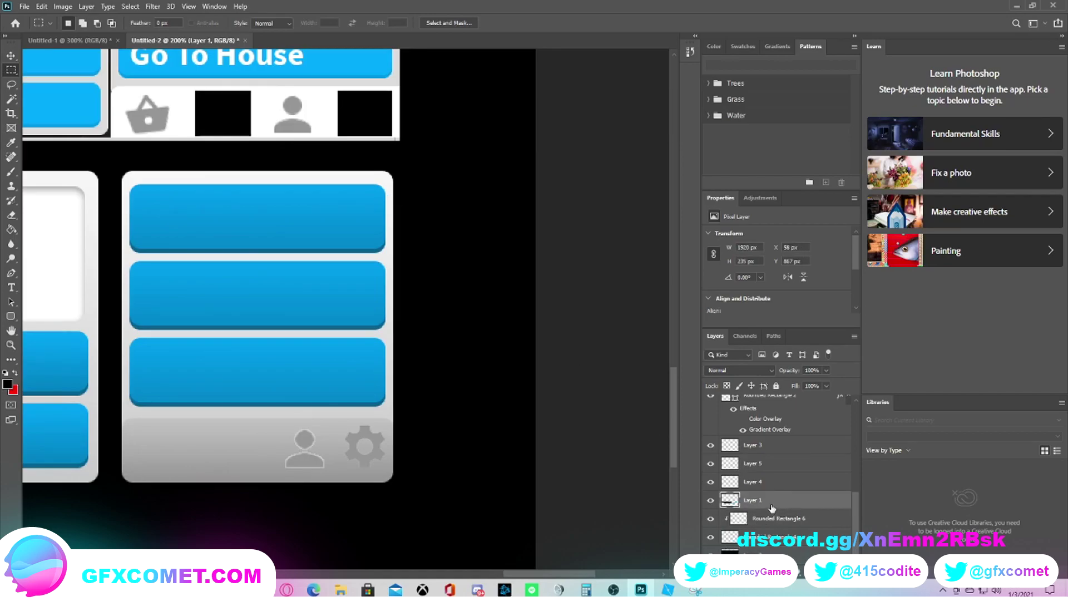
{"action": "key", "text": "ctrl+j"}
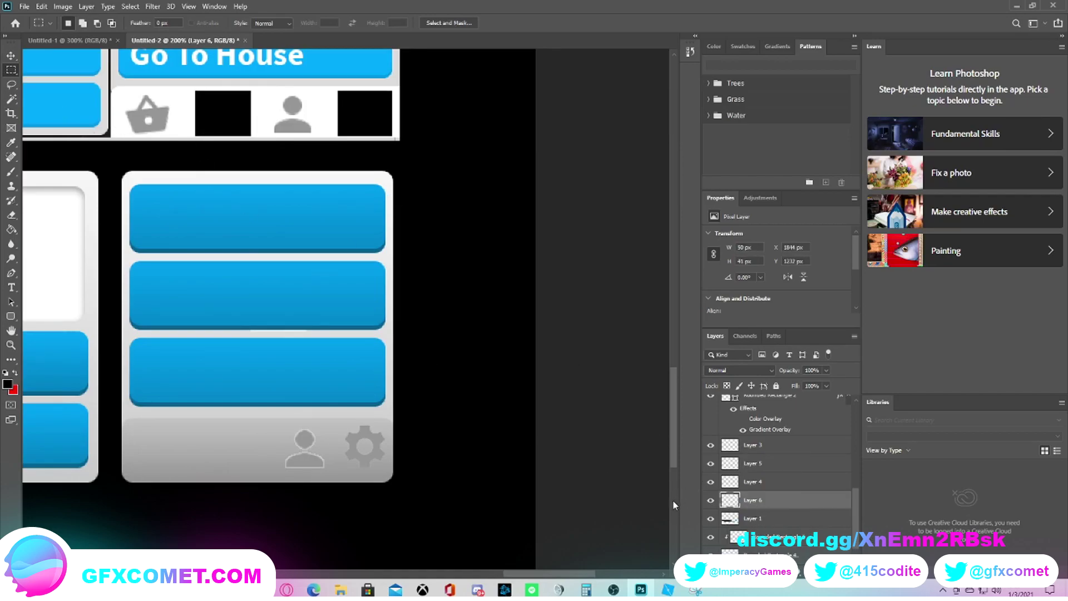
{"action": "key", "text": "ctrl+t"}
{"action": "left_click_drag", "start_coordinate": [298, 326], "coordinate": [264, 464]}
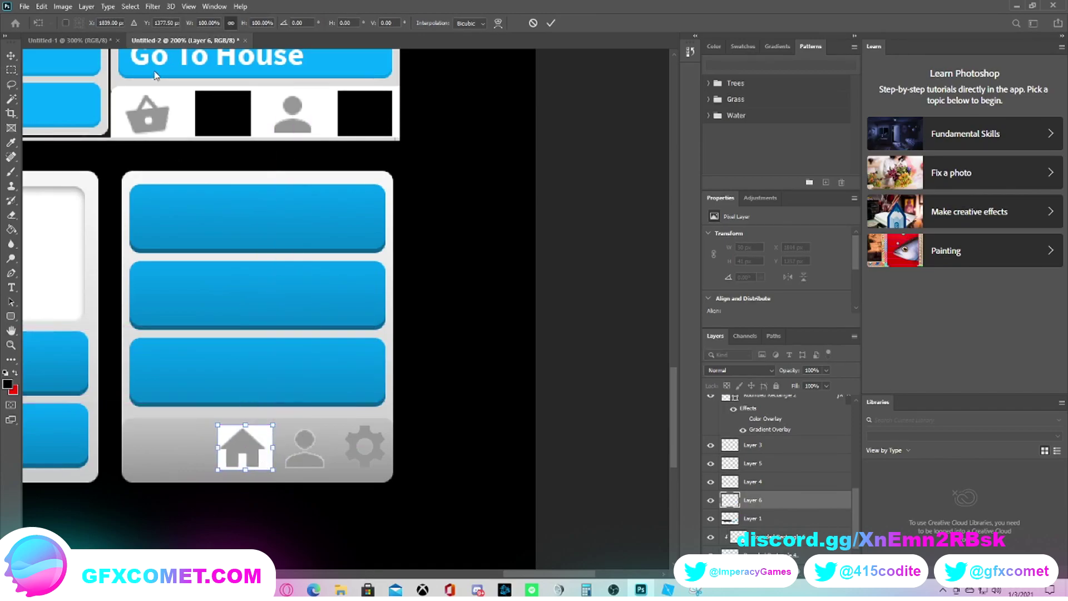
{"action": "left_click", "coordinate": [11, 70]}
Step: Cut the basket icon onto a new layer and place it left of the house on the grey bar
{"action": "left_click_drag", "start_coordinate": [119, 95], "coordinate": [179, 134]}
{"action": "key", "text": "ctrl+x"}
{"action": "left_click", "coordinate": [521, 218]}
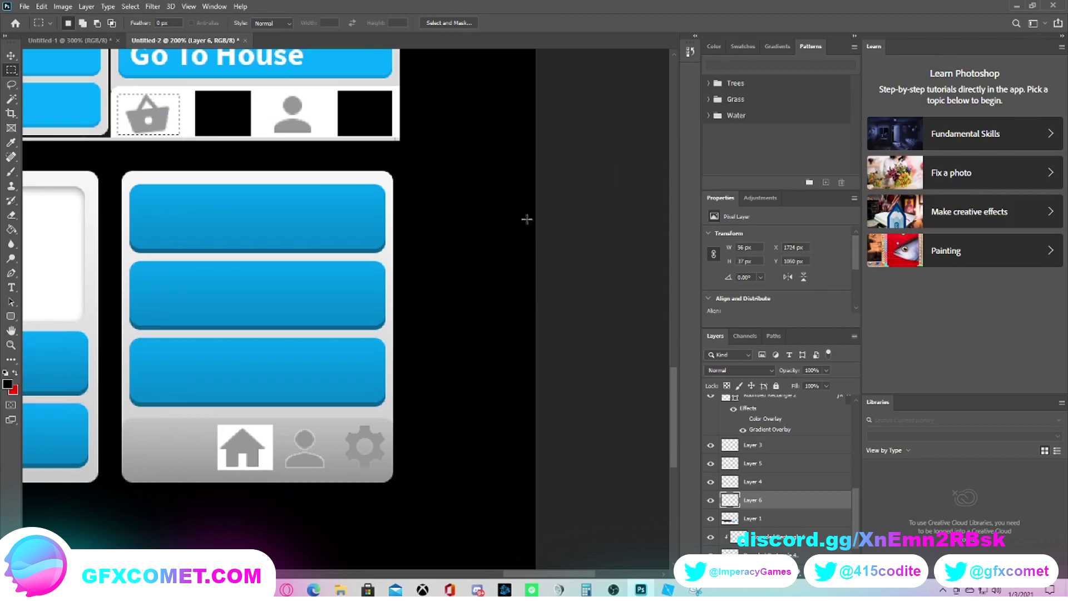
{"action": "left_click", "coordinate": [615, 485], "text": "ctrl"}
{"action": "key", "text": "ctrl+x"}
{"action": "key", "text": "ctrl+v"}
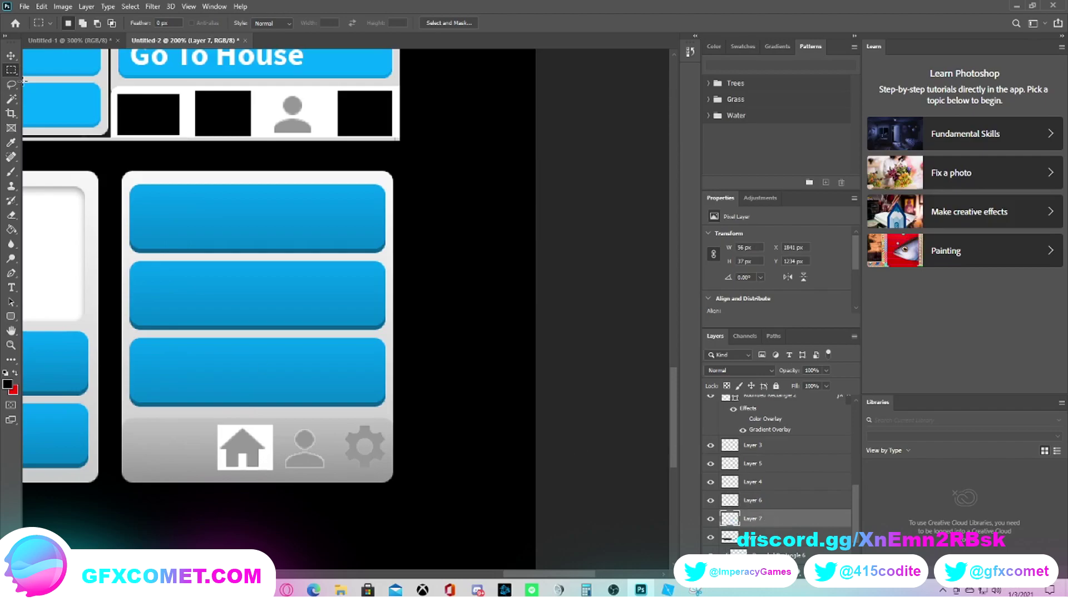
{"action": "key", "text": "ctrl+t"}
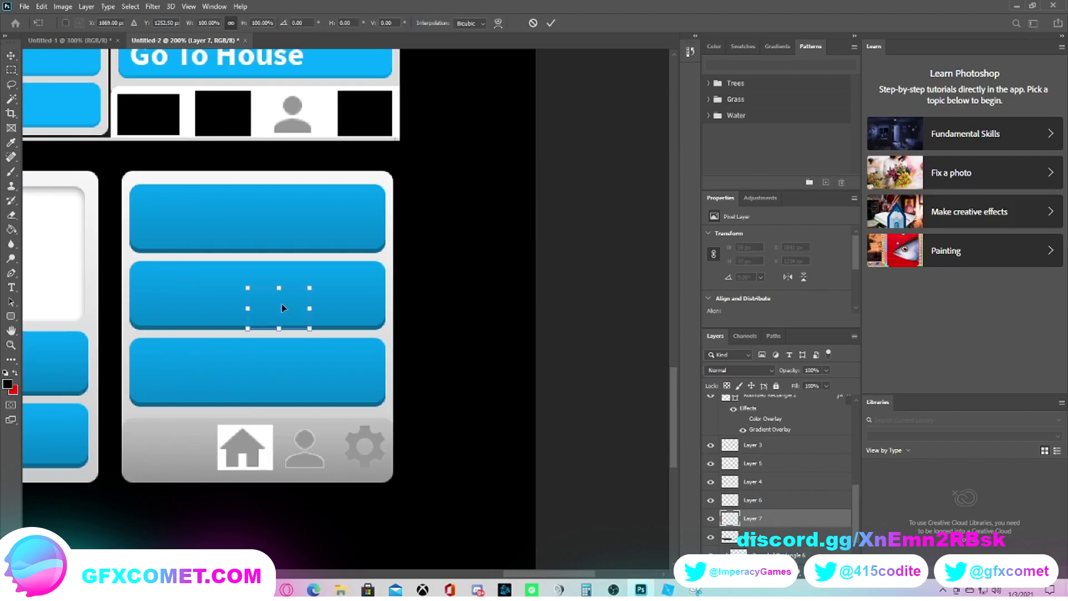
{"action": "left_click_drag", "start_coordinate": [281, 308], "coordinate": [170, 447]}
{"action": "key", "text": "Return"}
{"action": "key", "text": "w"}
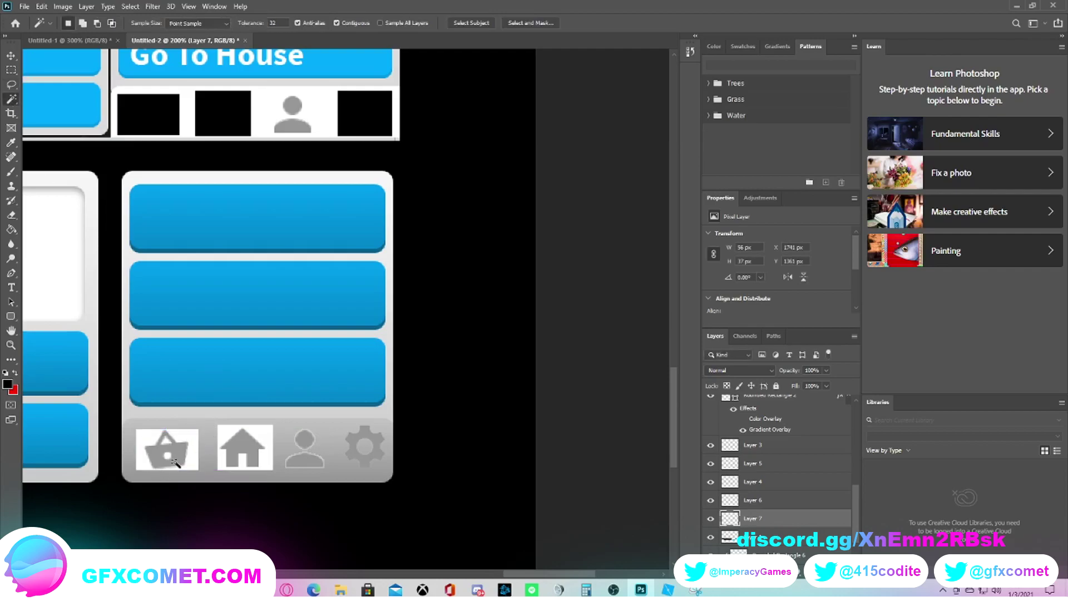
Step: Delete the white square and the white gaps inside the basket icon
{"action": "left_click", "coordinate": [188, 432]}
{"action": "key", "text": "Delete"}
{"action": "left_click", "coordinate": [166, 440]}
{"action": "left_click", "coordinate": [166, 454]}
{"action": "key", "text": "Delete"}
{"action": "key", "text": "ctrl+d"}
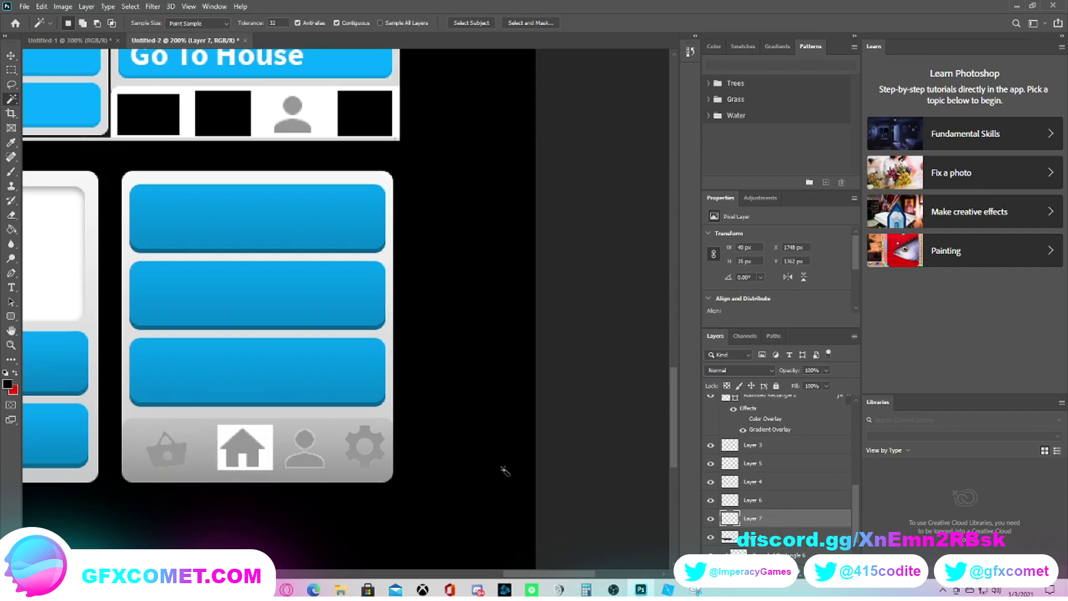
Step: Delete the white square behind the house icon on Layer 6
{"action": "left_click", "coordinate": [773, 503]}
{"action": "left_click", "coordinate": [258, 460]}
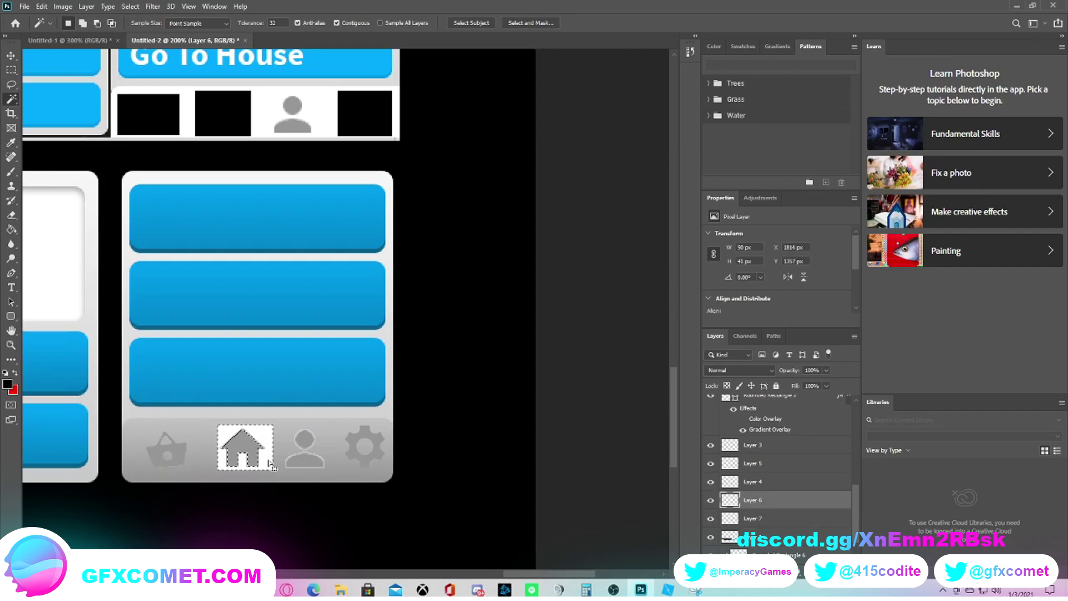
{"action": "key", "text": "Delete"}
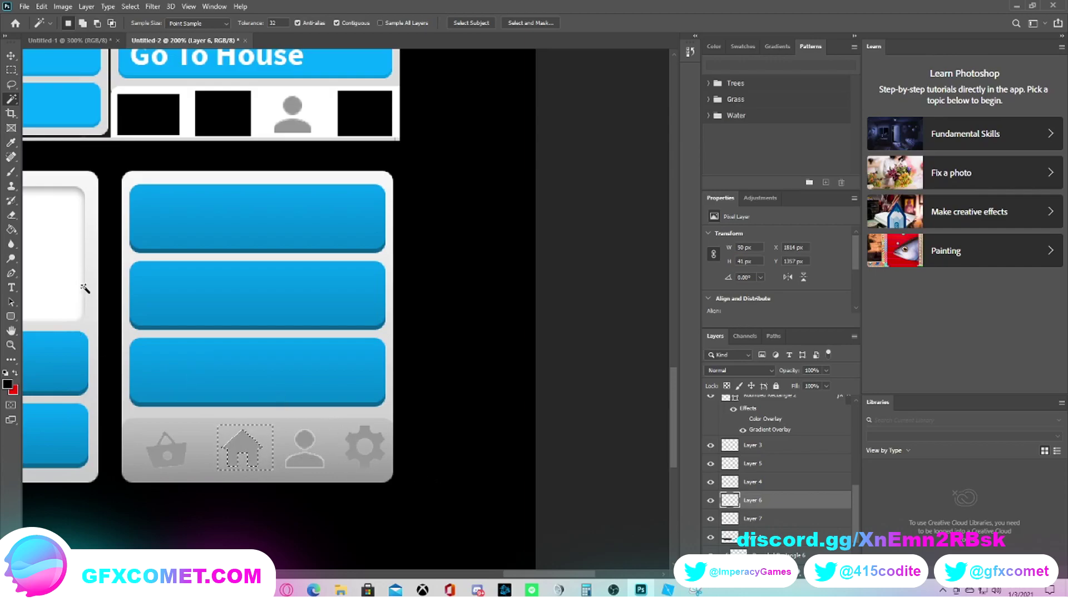
{"action": "left_click", "coordinate": [7, 317]}
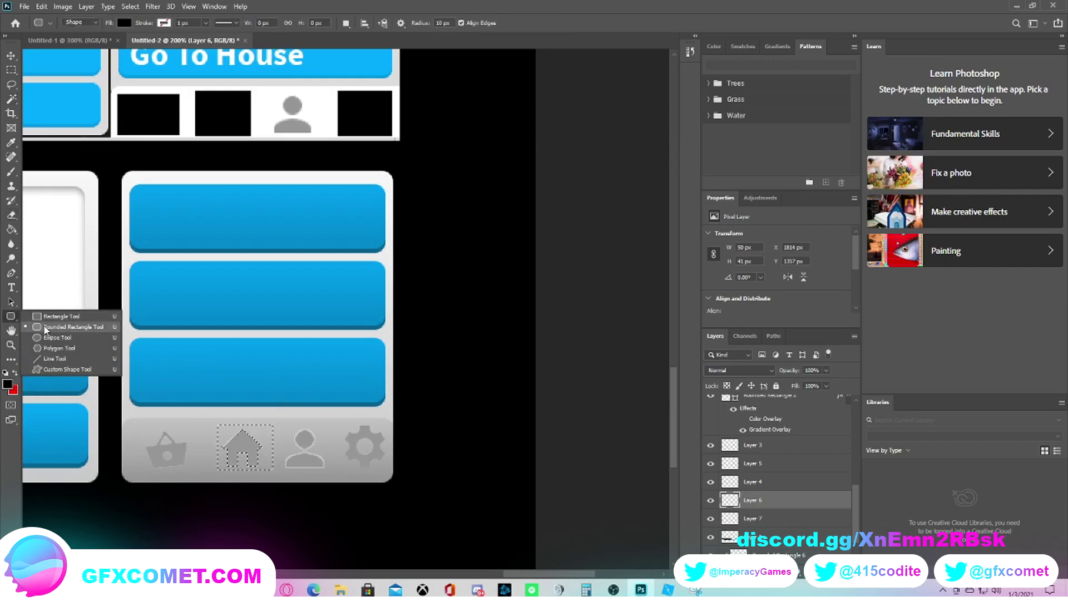
Step: Draw a 52 × 52 px circle, Ellipse 1, to the right of the lower panel
{"action": "left_click", "coordinate": [55, 337]}
{"action": "left_click", "coordinate": [10, 71]}
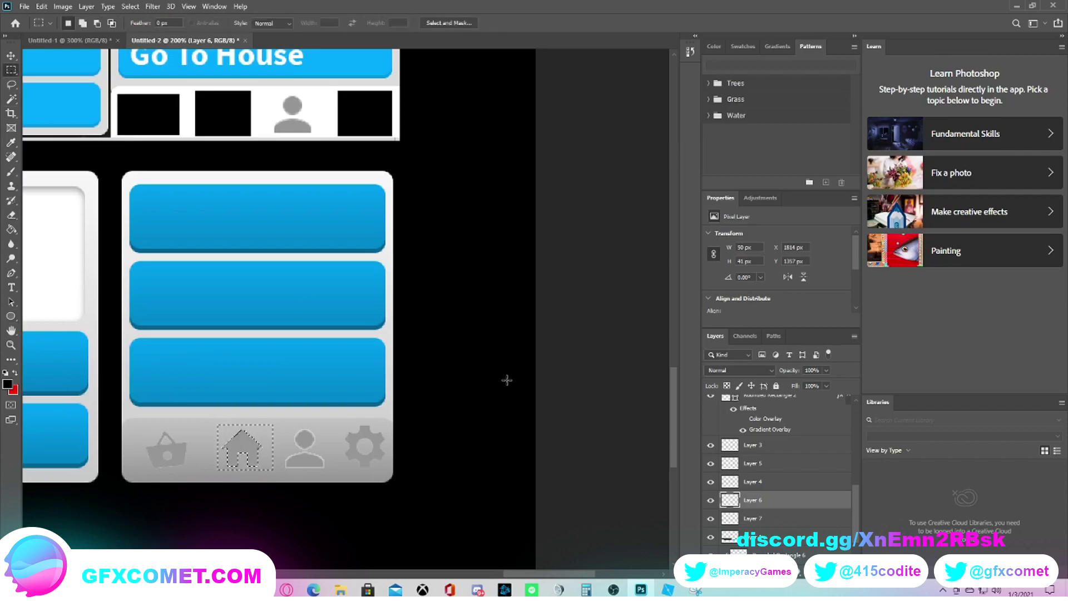
{"action": "left_click", "coordinate": [505, 377]}
{"action": "scroll", "coordinate": [474, 405], "scroll_direction": "down", "scroll_amount": 2}
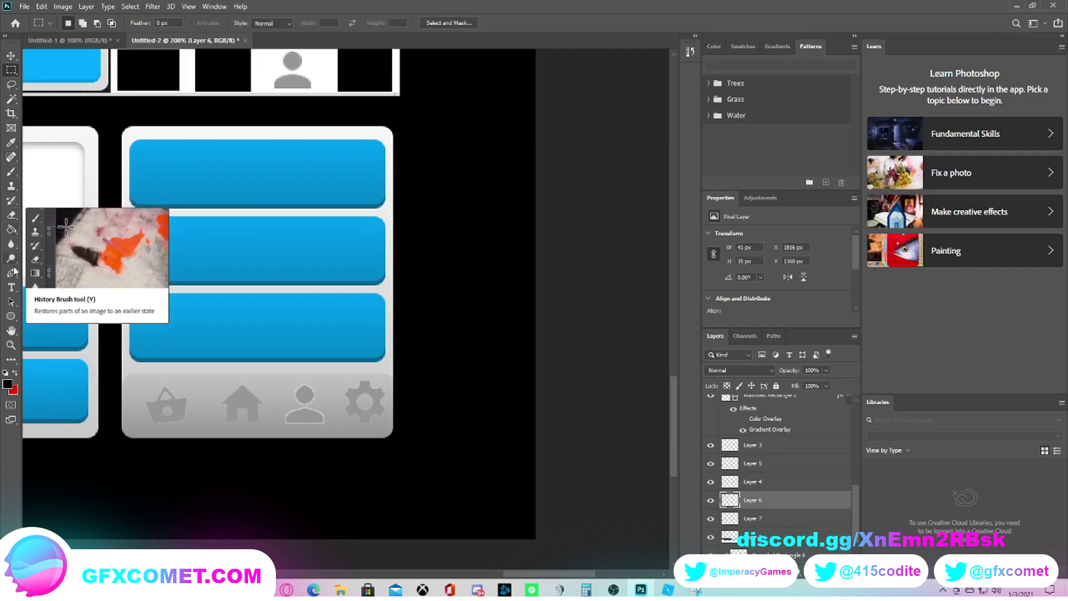
{"action": "left_click", "coordinate": [10, 316]}
{"action": "left_click_drag", "start_coordinate": [421, 348], "coordinate": [478, 405]}
Step: Give Ellipse 1 a red Color Overlay through its Blending Options
{"action": "right_click", "coordinate": [811, 503]}
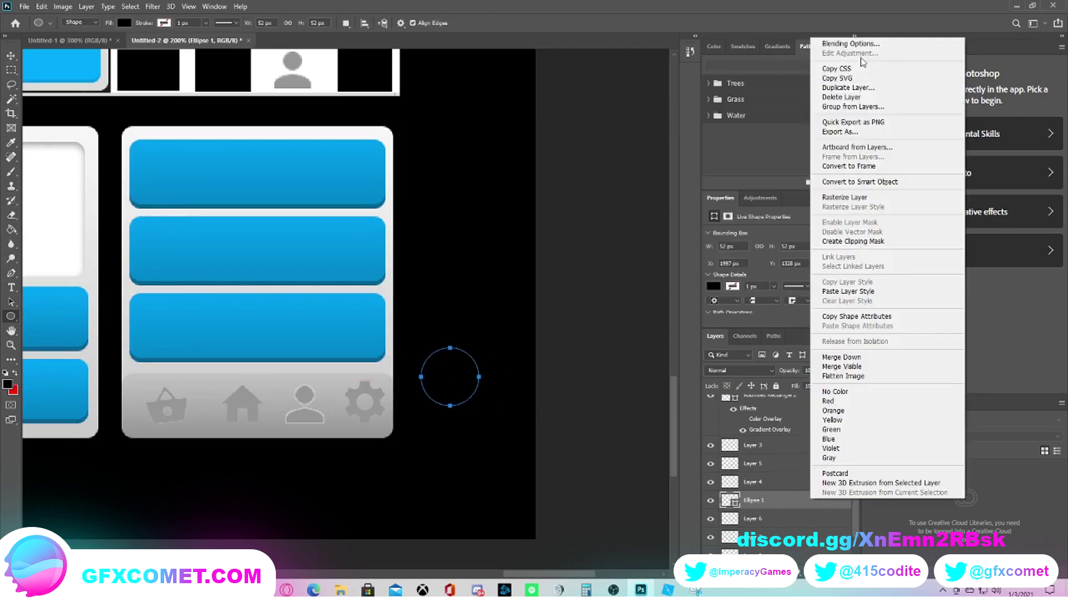
{"action": "left_click", "coordinate": [845, 44]}
{"action": "left_click", "coordinate": [632, 458]}
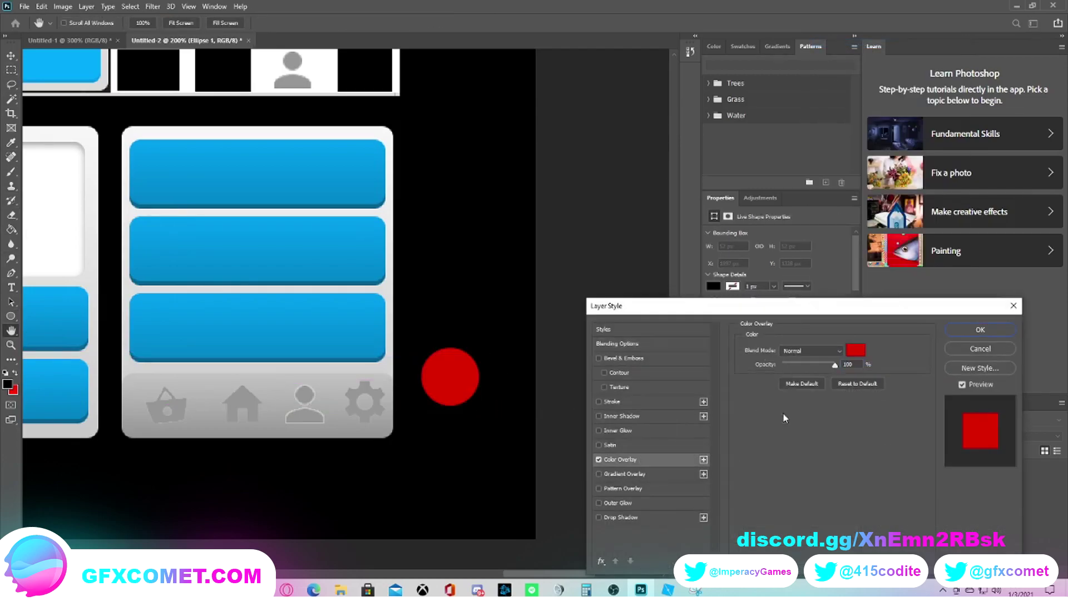